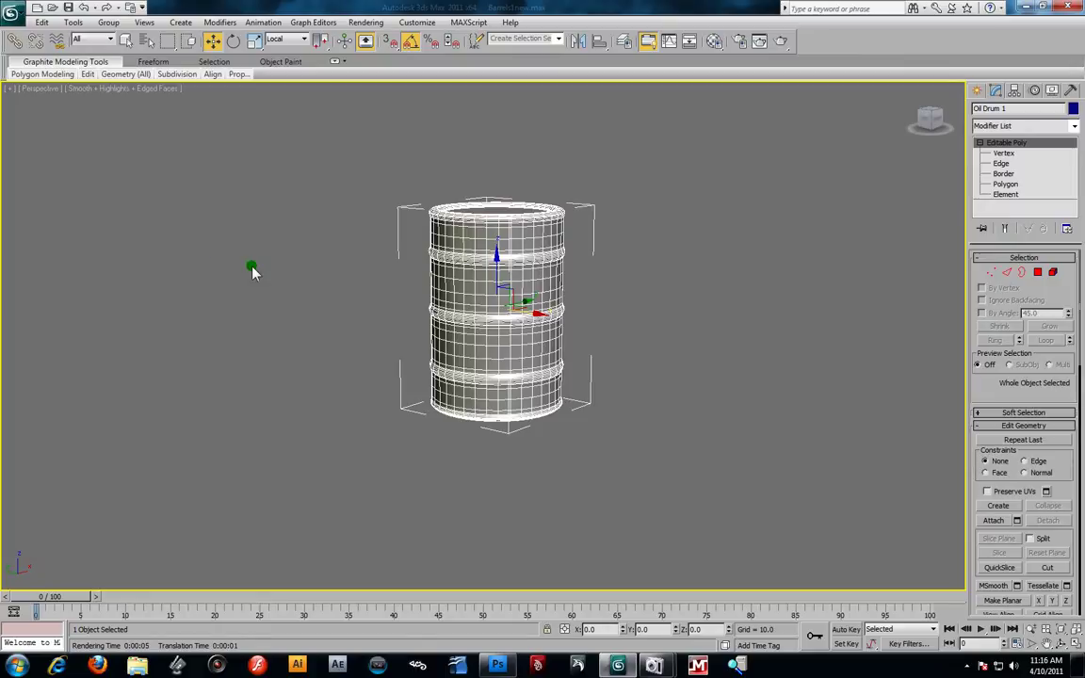
- Inspect the oil drum's top and sides in Perspective, then bring up the Material Editor
alt+middle_drag(666, 349, 656, 370)
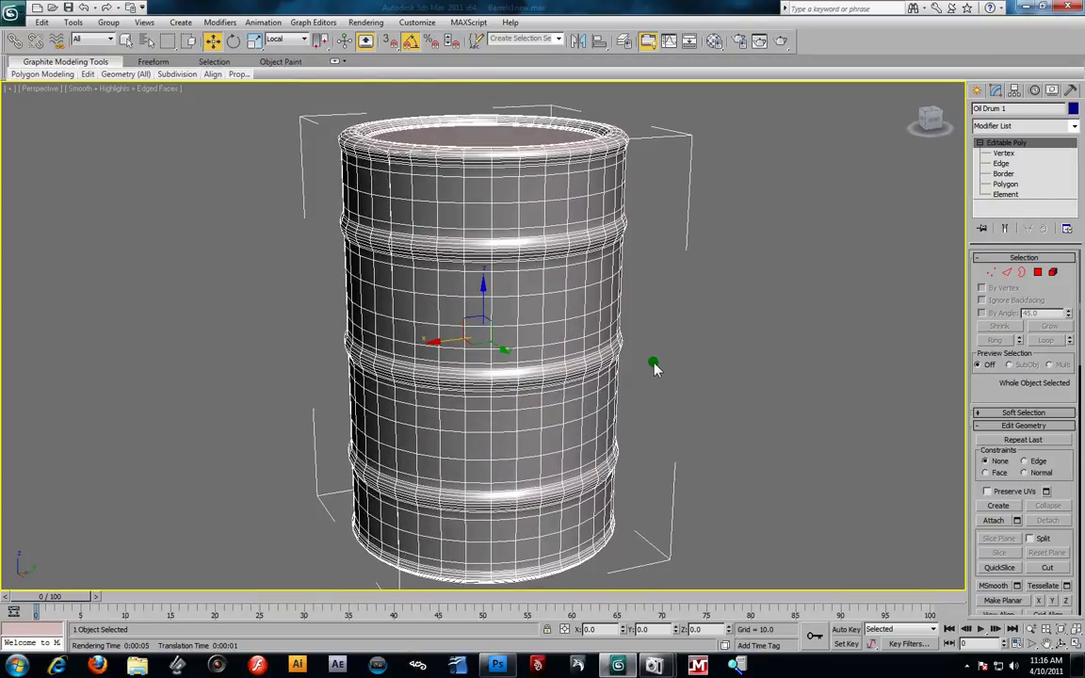
mouse_move(653, 369)
alt+middle_down()
mouse_move(645, 363)
mouse_move(657, 375)
alt+middle_up()
alt+middle_drag(581, 356, 656, 369)
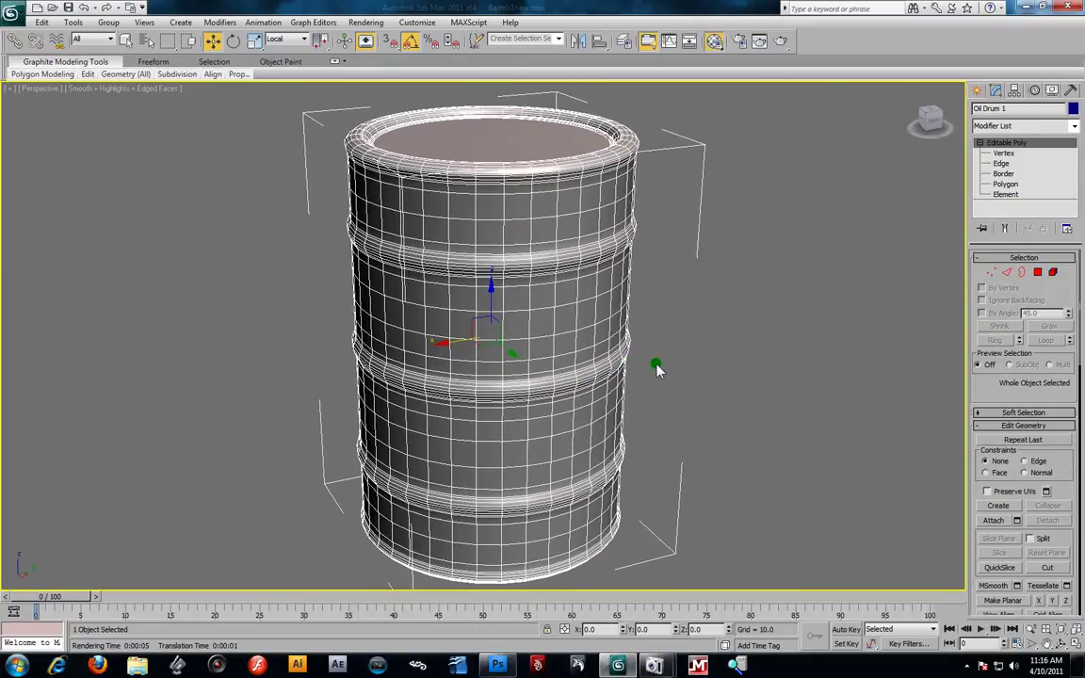
key(m)
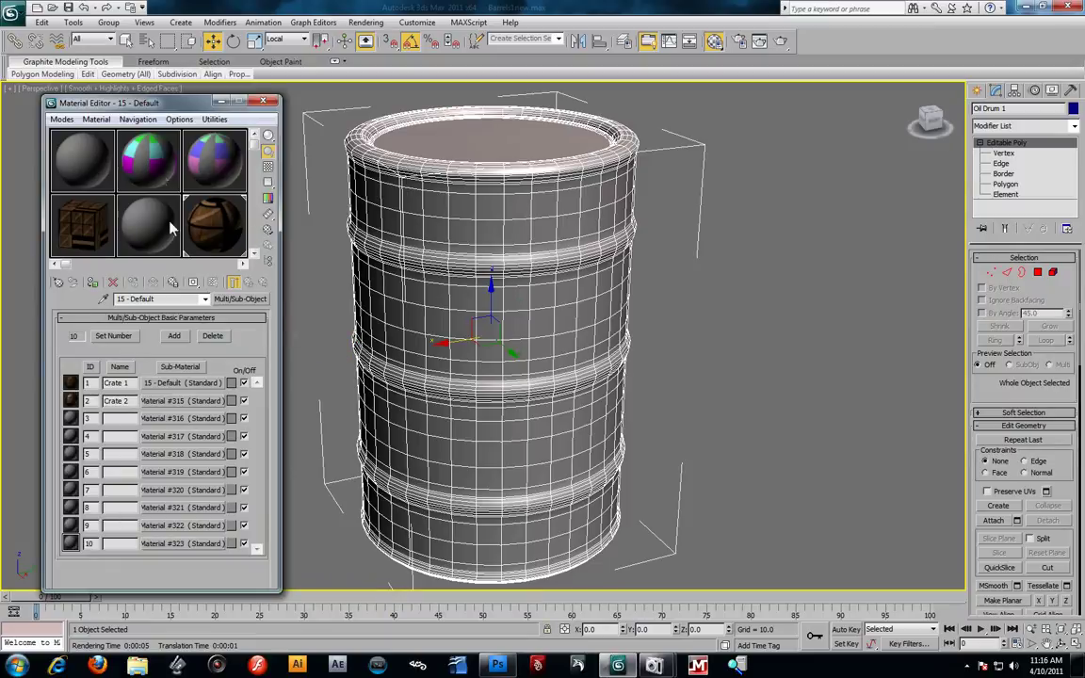
- Name an unused sample slot 'Oil Drum 1' and give it a light green diffuse colour
click(254, 253)
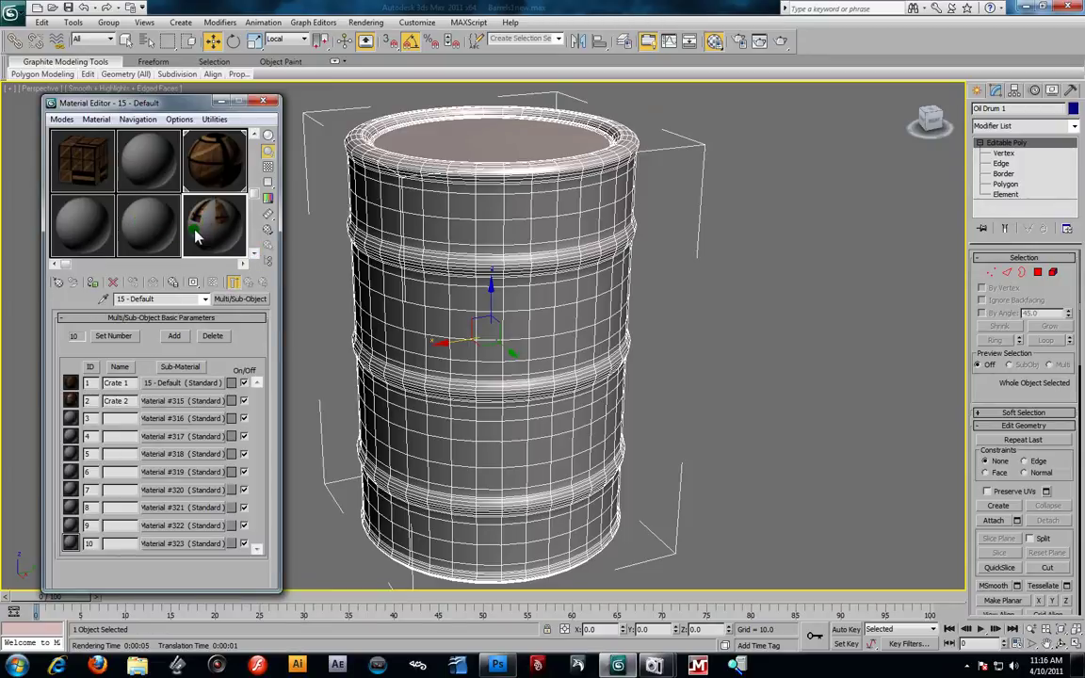
click(99, 237)
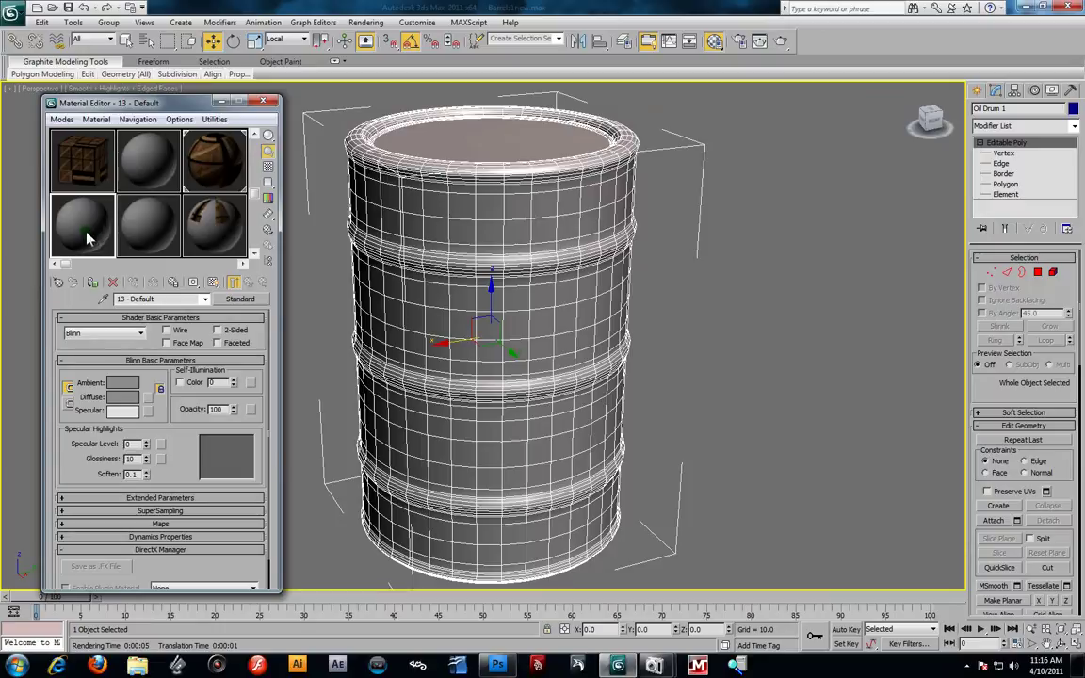
drag(87, 243, 37, 304)
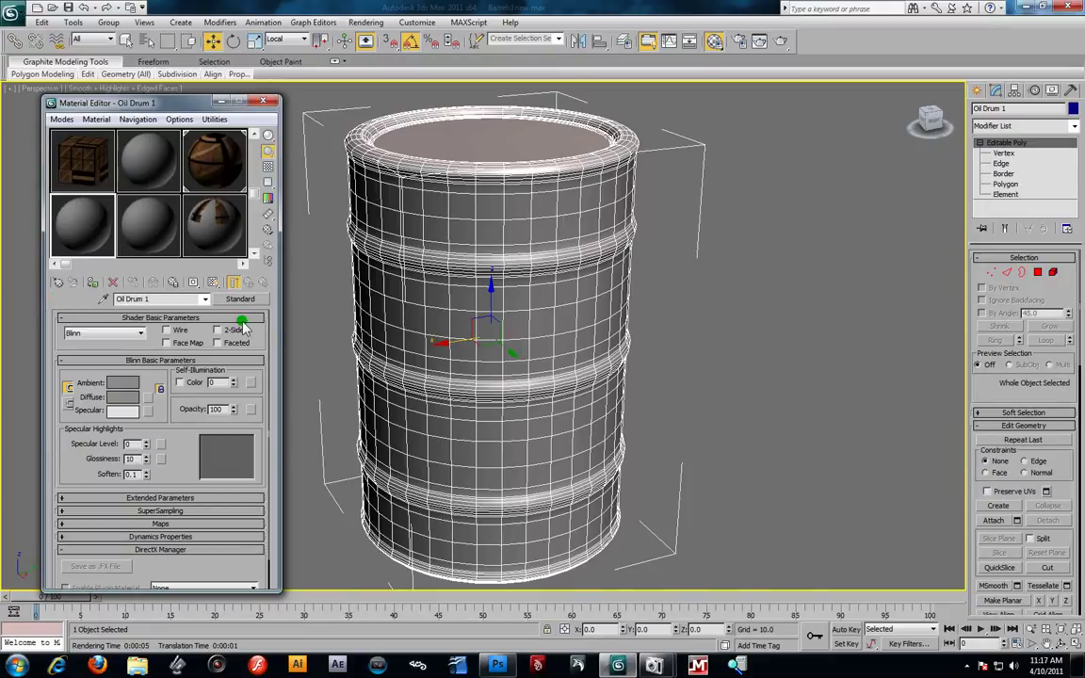
click(121, 403)
click(293, 87)
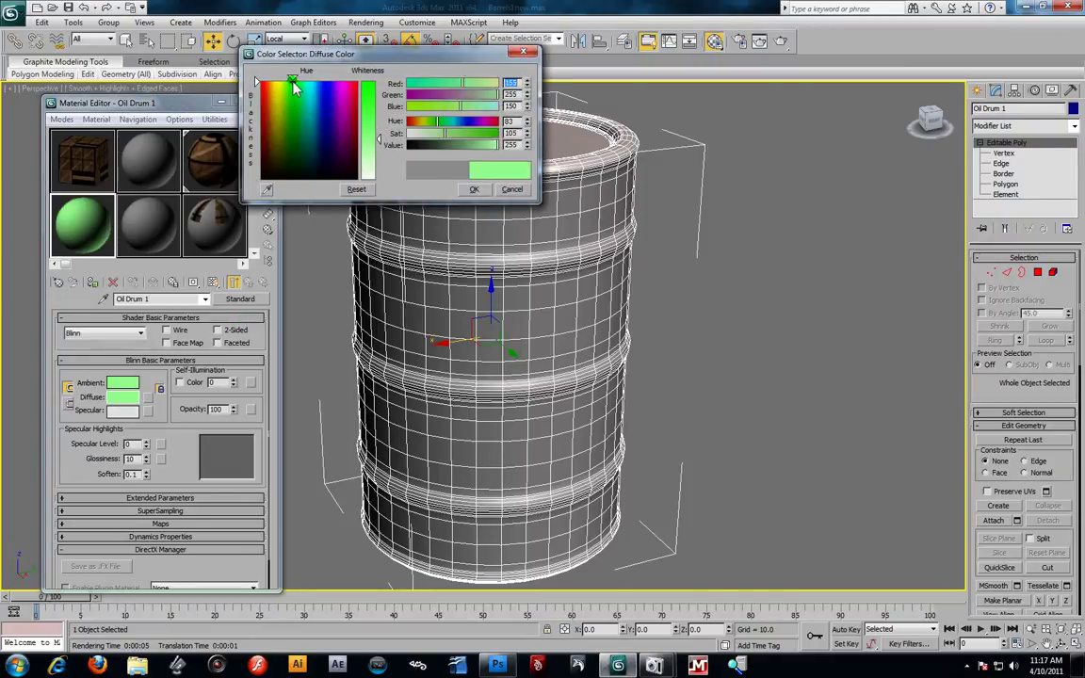
click(474, 189)
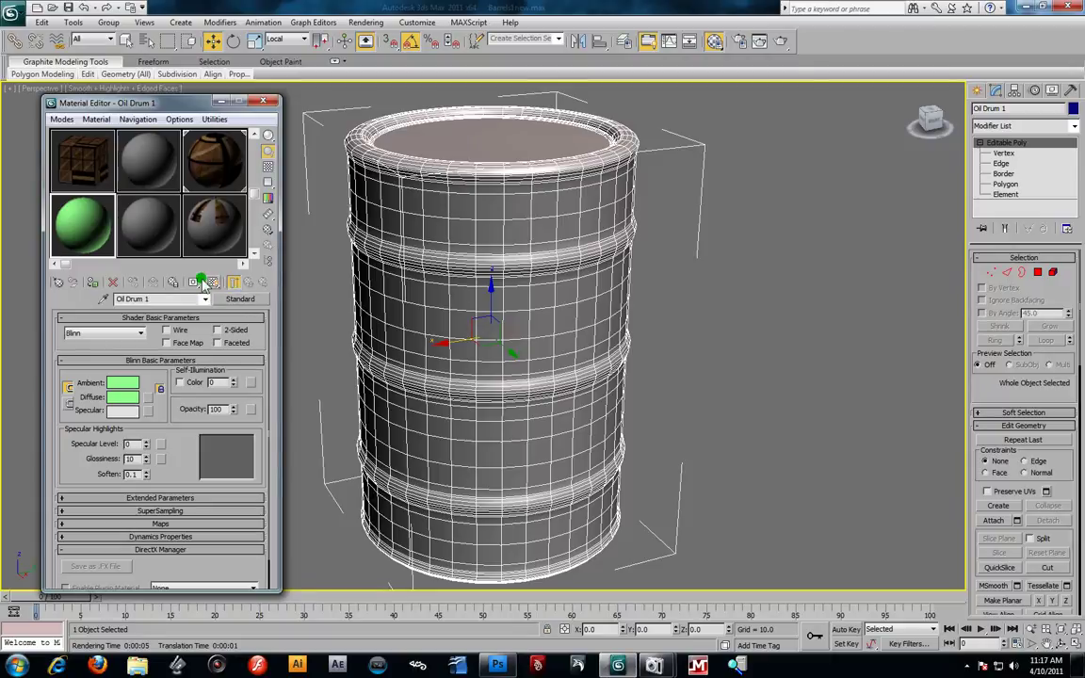
- At Polygon level, marquee-select the drum body in a maximized Front view
click(1030, 186)
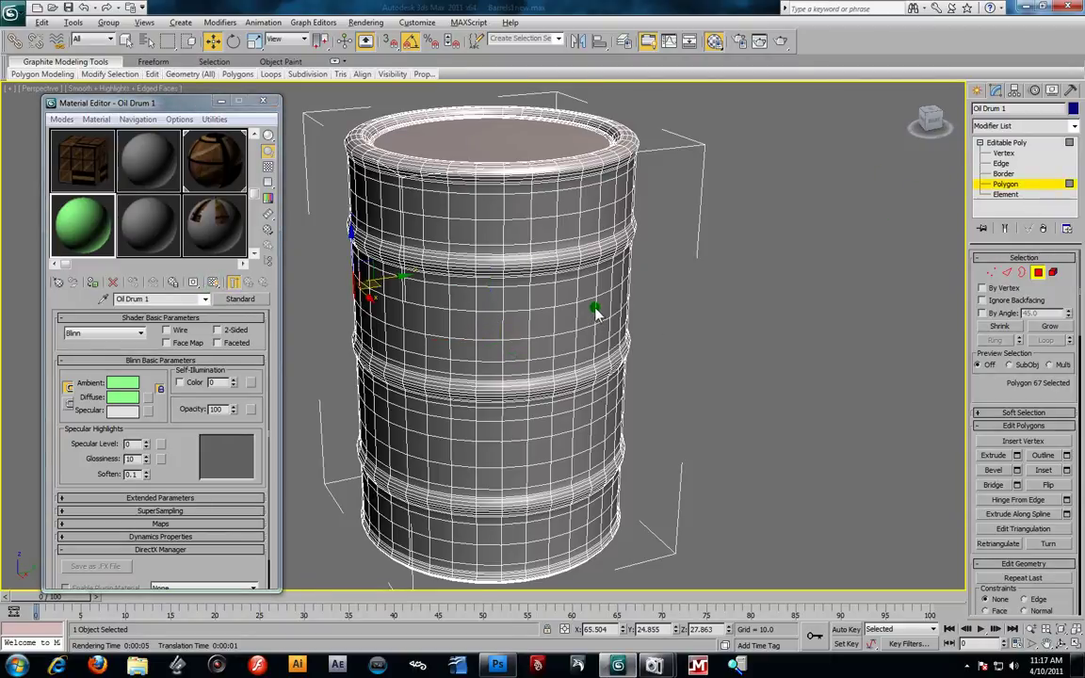
key(alt+w)
click(776, 243)
key(alt+w)
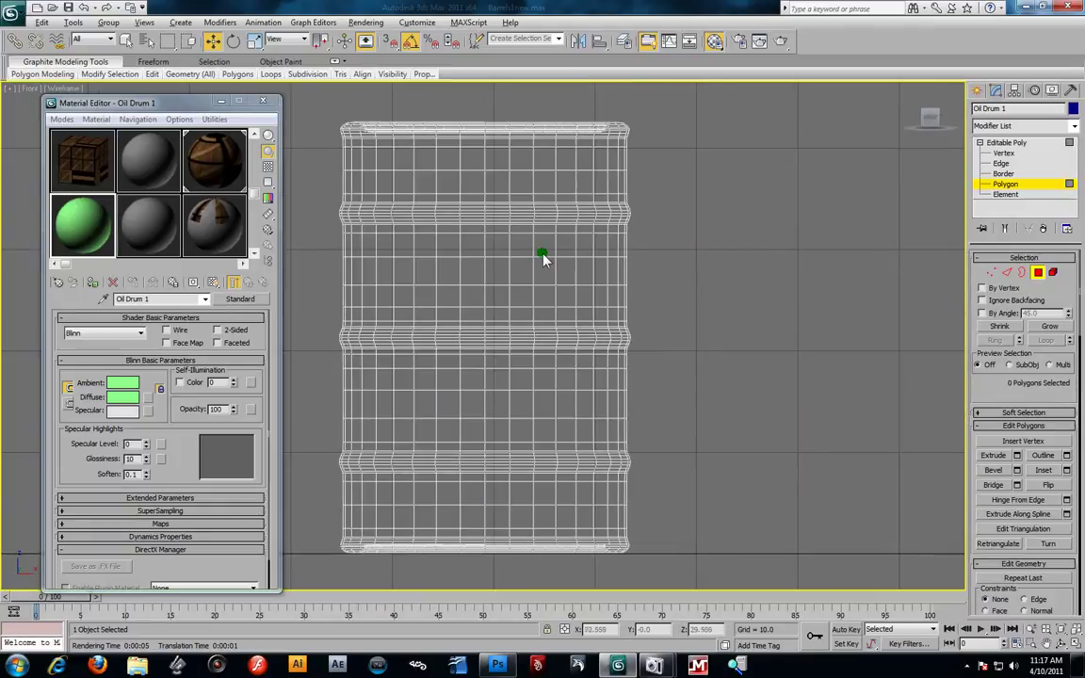
middle_drag(544, 258, 710, 269)
drag(467, 170, 804, 523)
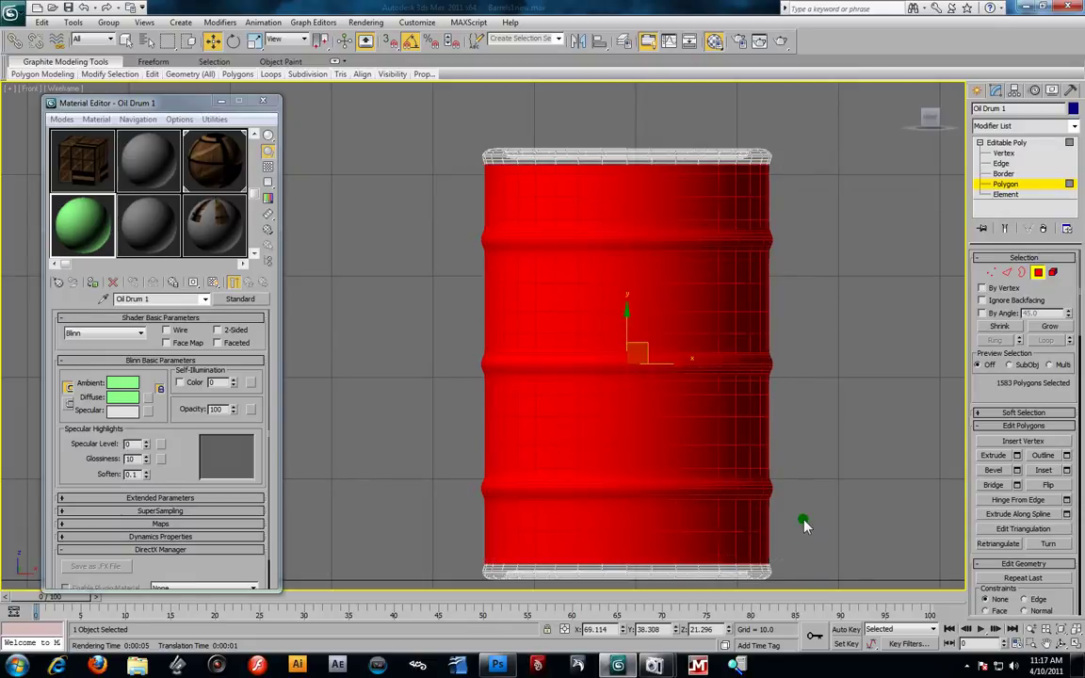
- Maximize the Perspective view and reframe the drum from above
key(alt+w)
right_click(828, 472)
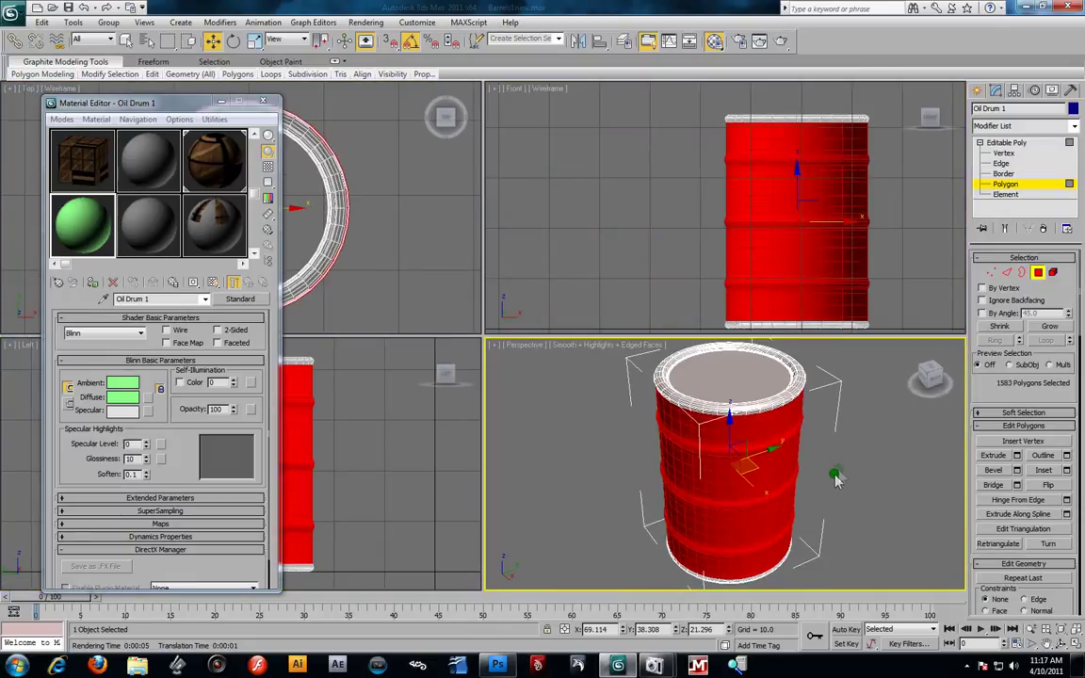
key(alt+w)
mouse_move(509, 290)
alt+middle_down()
mouse_move(509, 303)
mouse_move(514, 294)
alt+middle_up()
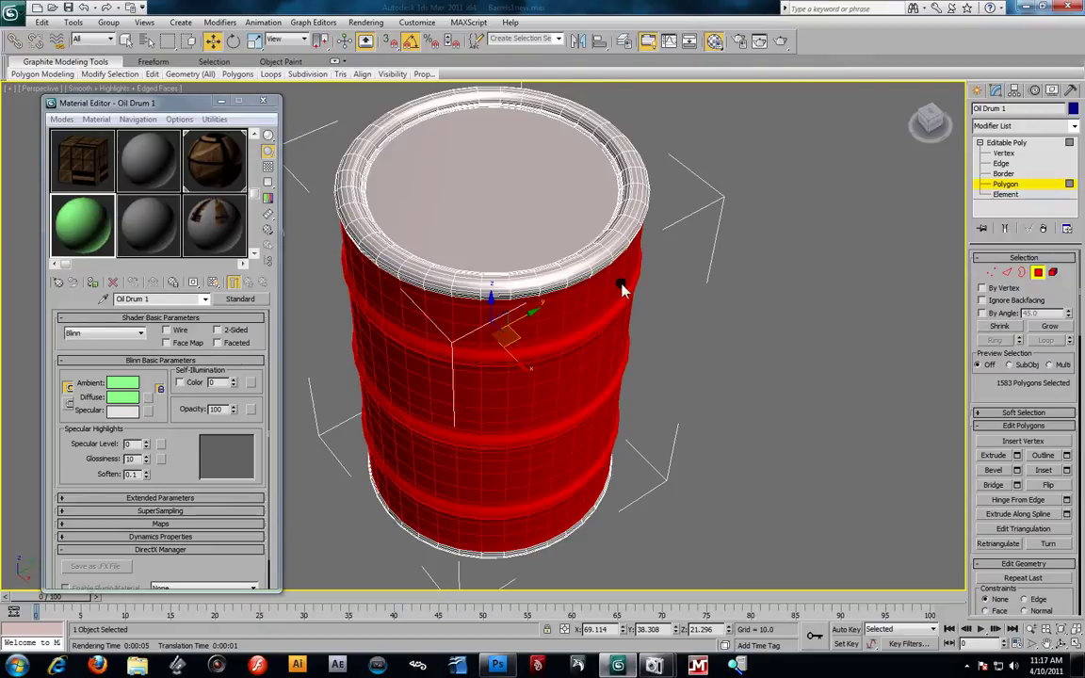
scroll(622, 290, up, 4)
scroll(656, 347, up, 2)
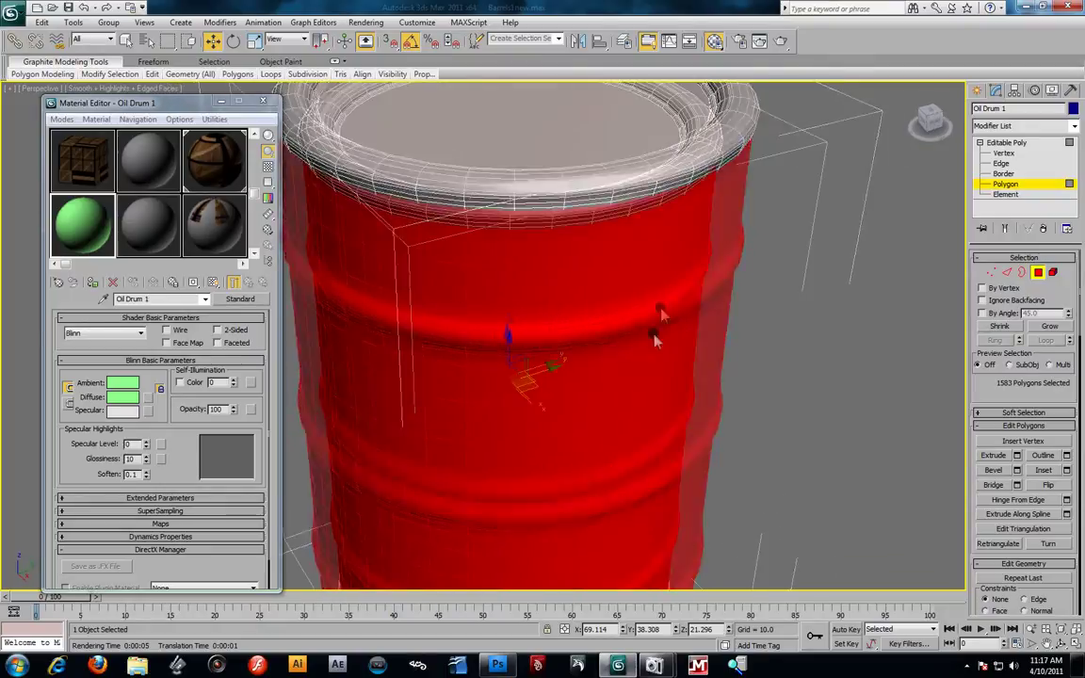
scroll(660, 325, down, 5)
scroll(615, 311, up, 2)
middle_drag(609, 323, 643, 326)
- Grow the body selection four times to 1871 polygons, leaving the top rim unselected
click(1052, 327)
click(1051, 327)
click(1052, 327)
click(1052, 326)
alt+middle_drag(523, 302, 659, 311)
scroll(483, 291, up, 3)
scroll(564, 347, down, 2)
click(1071, 126)
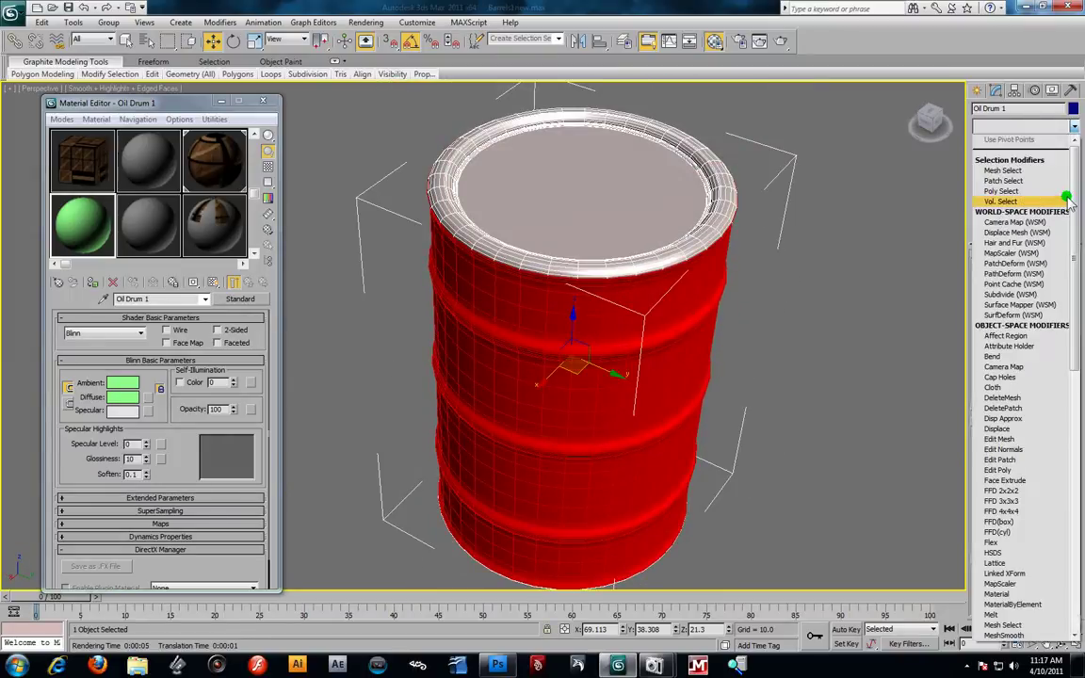
- Add a UVW Map modifier to the drum with Cylindrical mapping
scroll(1068, 344, down, 15)
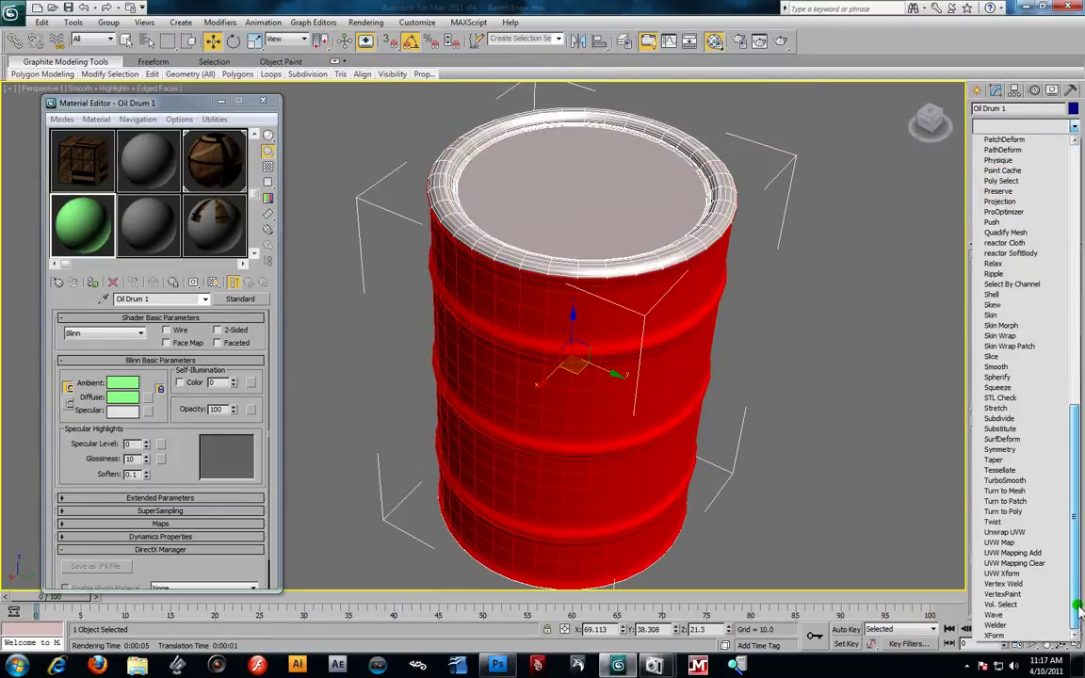
click(1000, 543)
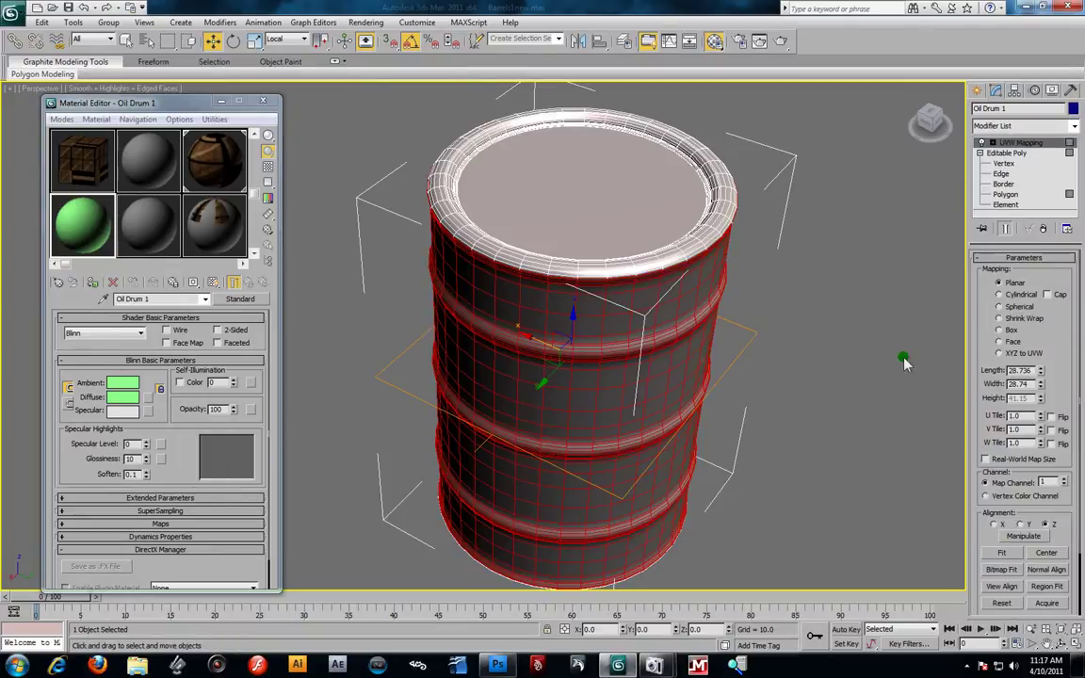
click(1000, 293)
alt+middle_drag(628, 412, 603, 402)
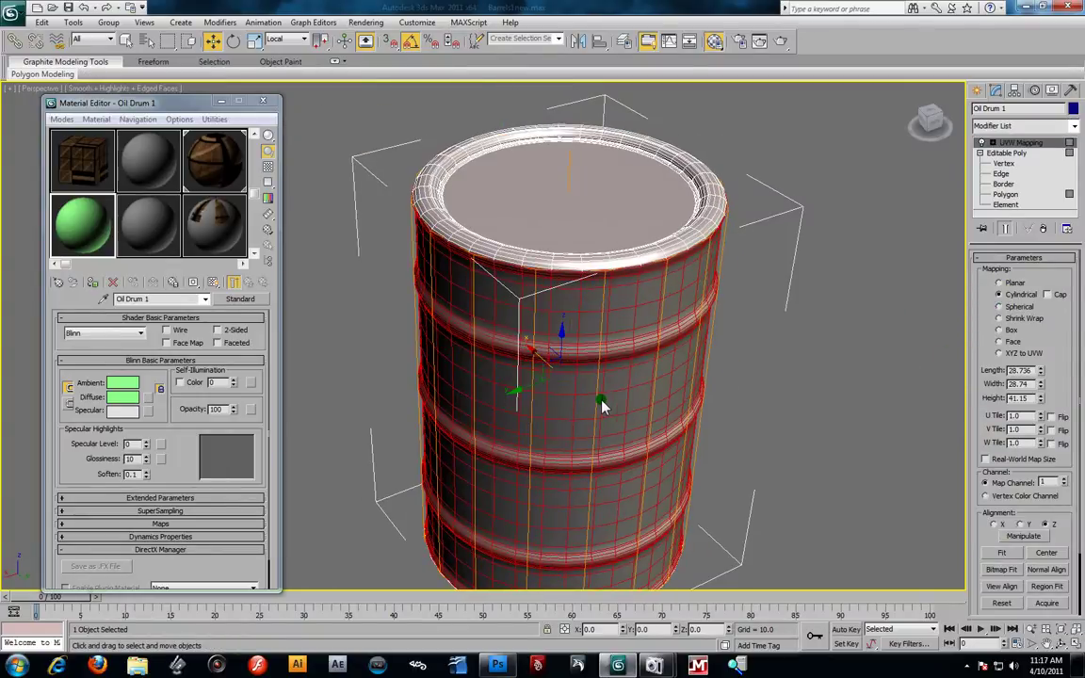
- Stack an Unwrap UVW modifier on the drum and open its Edit UVWs editor
click(1074, 125)
scroll(1062, 516, down, 15)
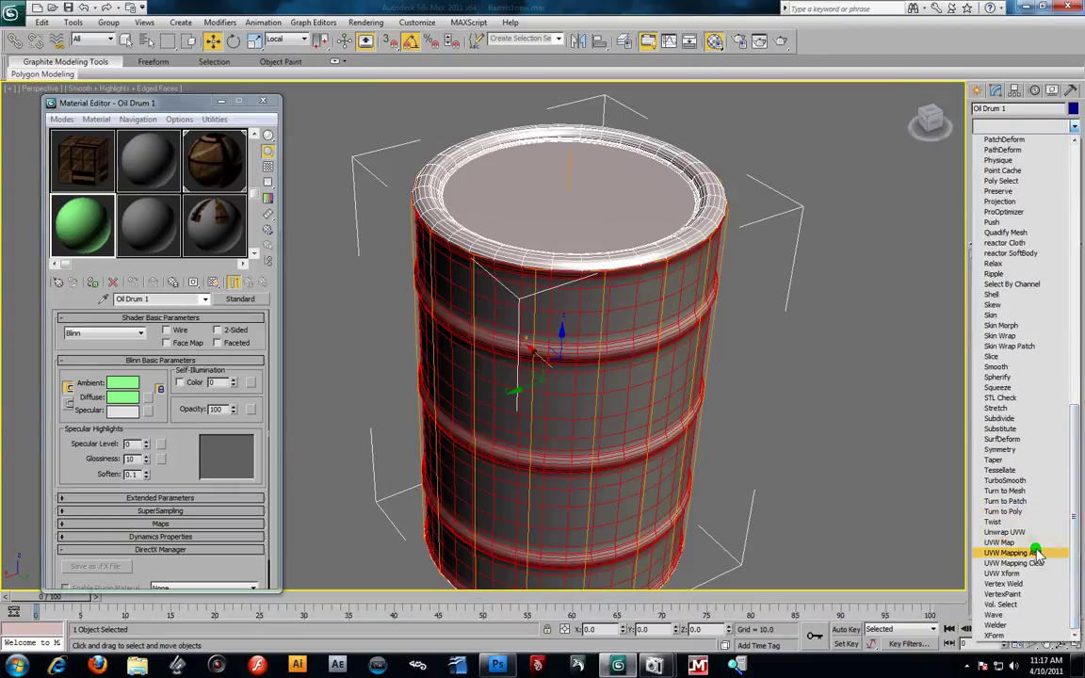
click(1031, 533)
alt+middle_drag(862, 480, 600, 208)
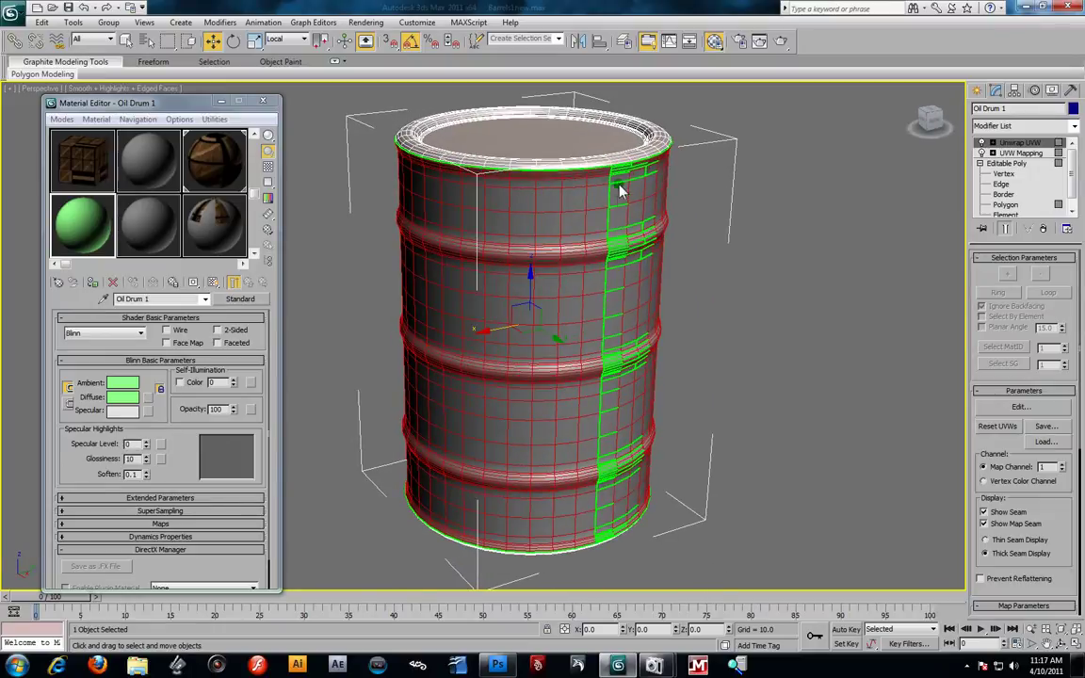
mouse_move(647, 199)
alt+middle_down()
mouse_move(620, 223)
mouse_move(627, 110)
mouse_move(651, 230)
mouse_move(657, 215)
alt+middle_up()
click(1020, 407)
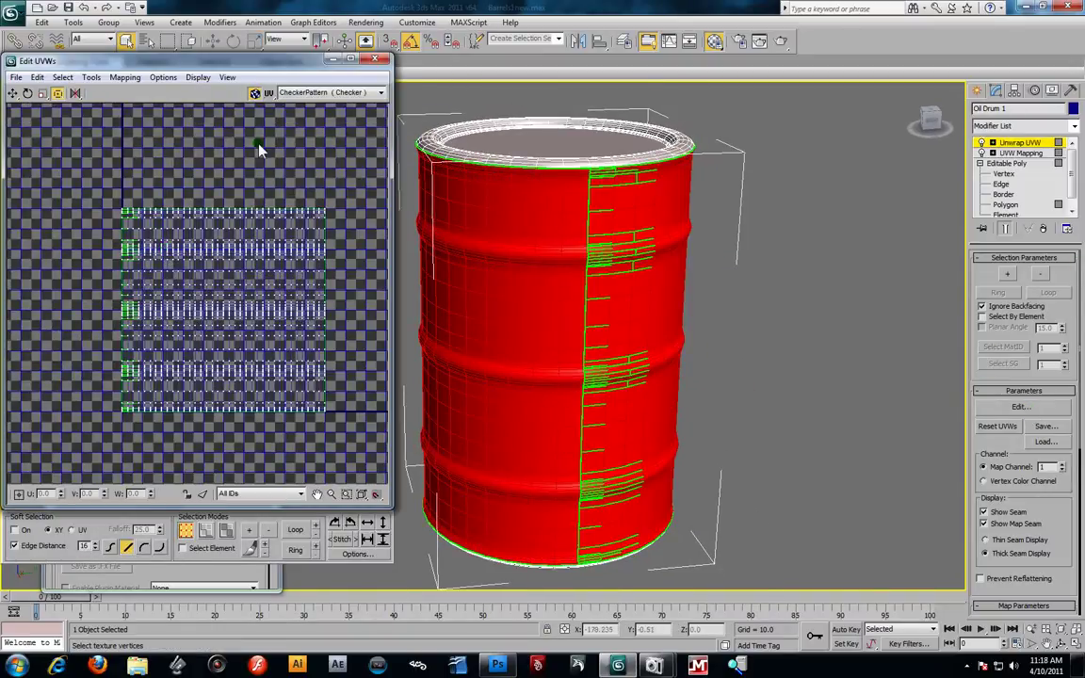
- Hide the map background, scale all drum UVs down into the 0–1 tile, and close Edit UVWs
drag(292, 71, 822, 91)
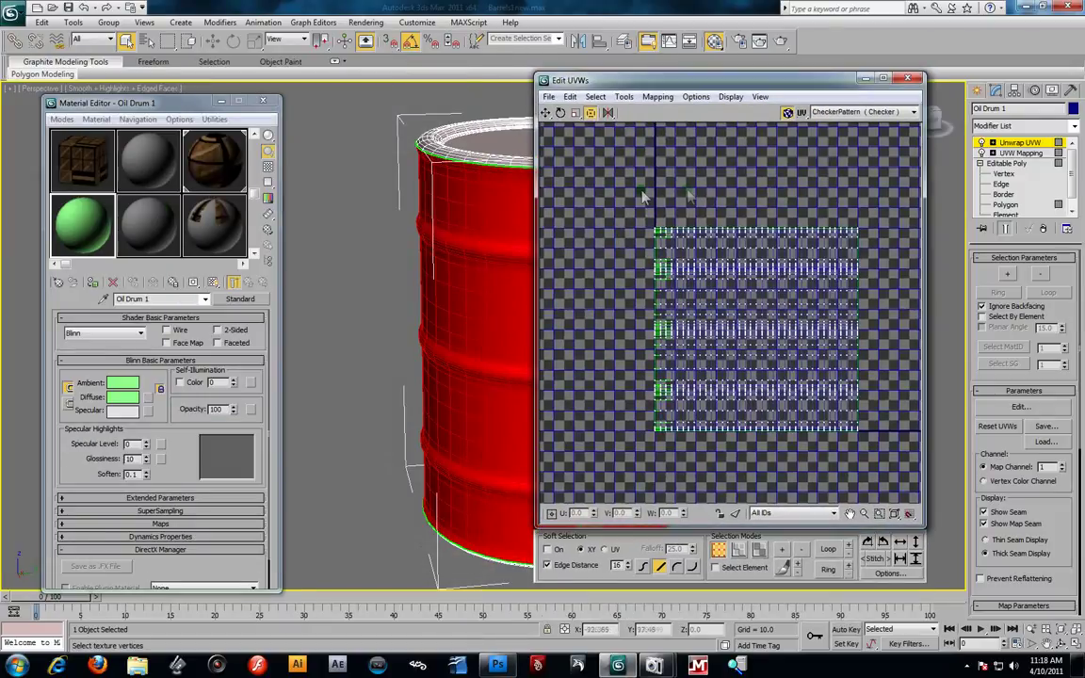
click(788, 112)
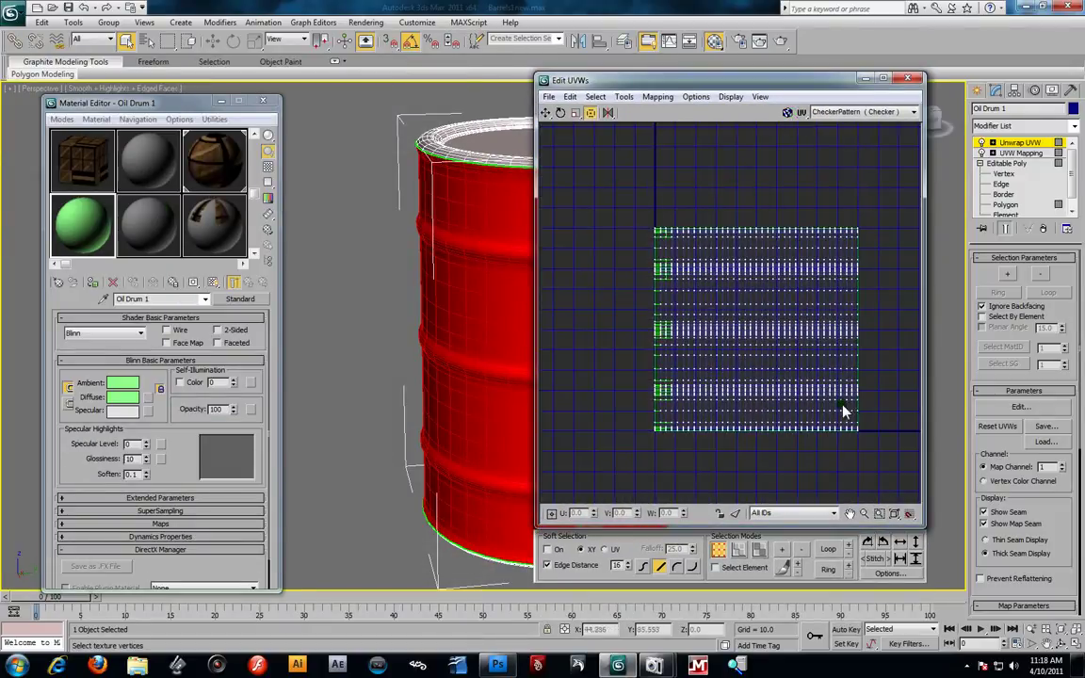
drag(910, 480, 908, 477)
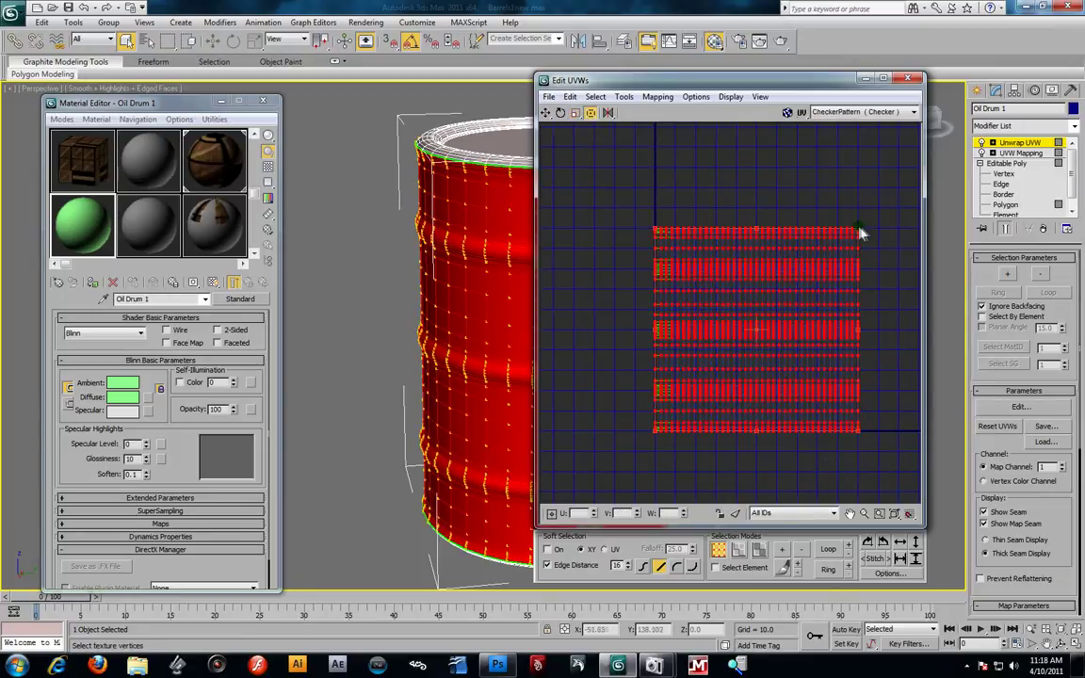
drag(859, 233, 799, 311)
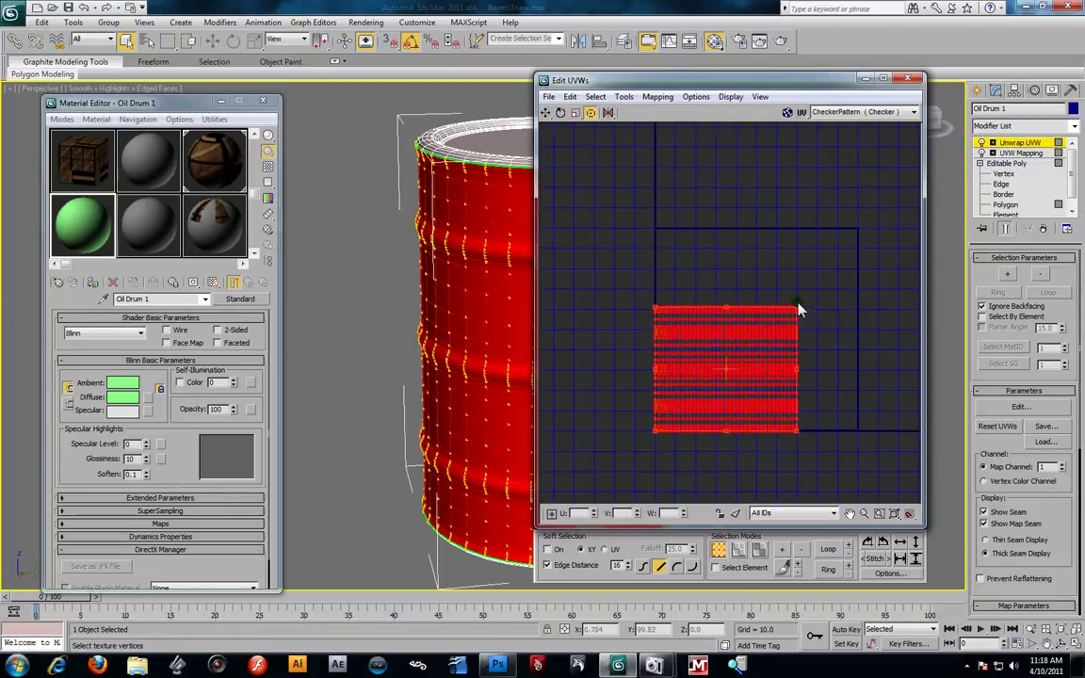
click(613, 239)
drag(718, 86, 288, 102)
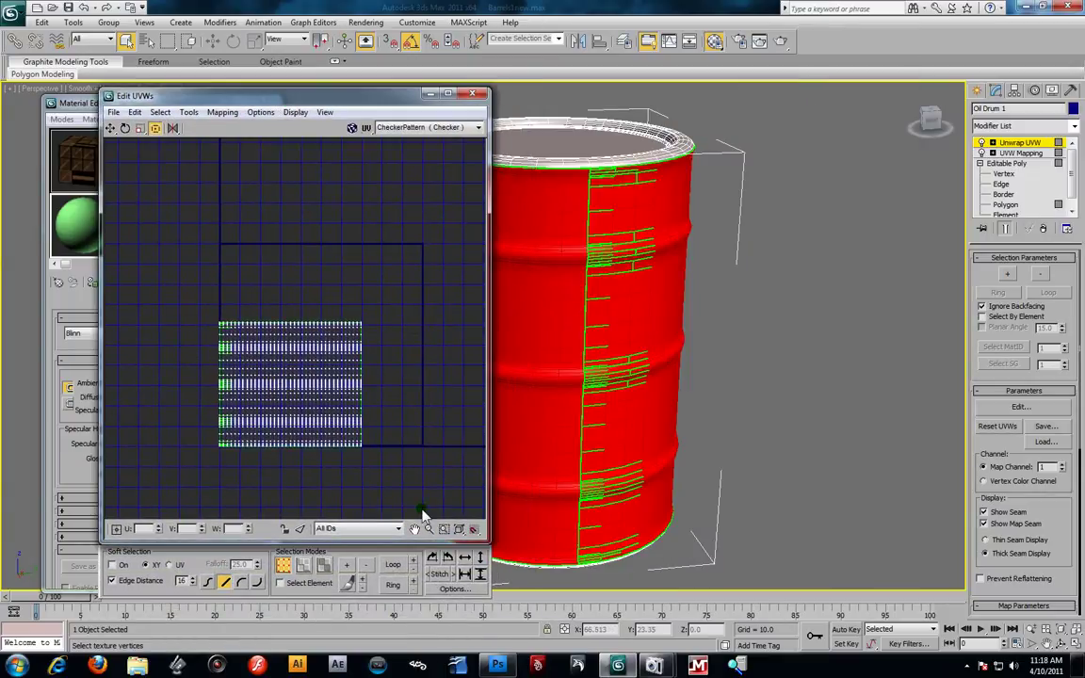
key(ctrl+a)
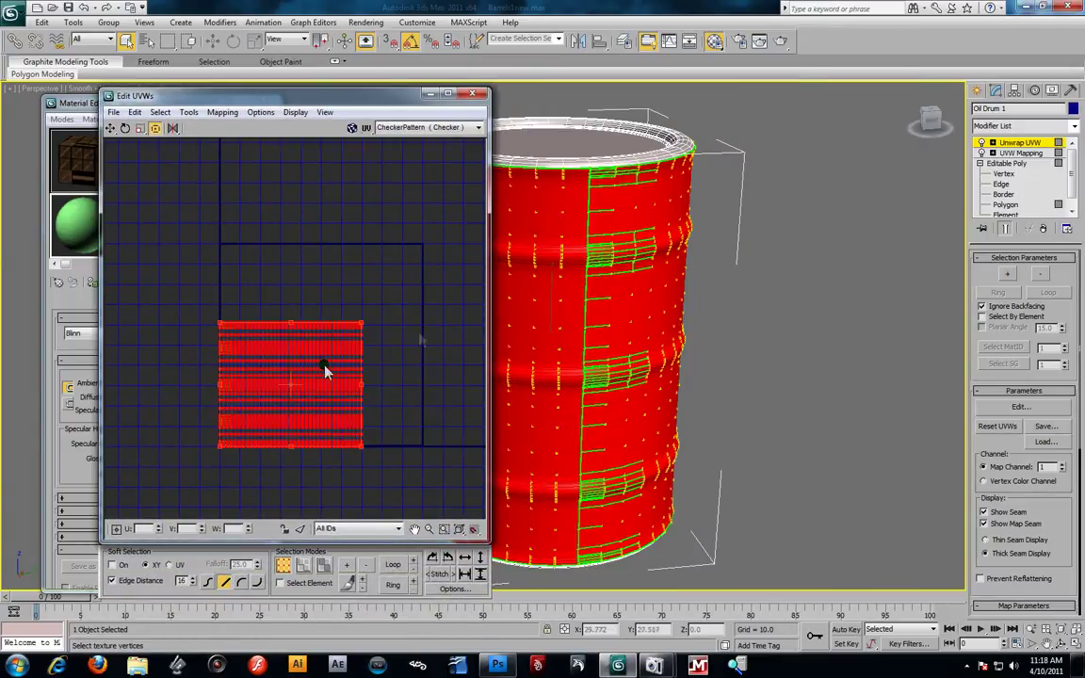
click(474, 94)
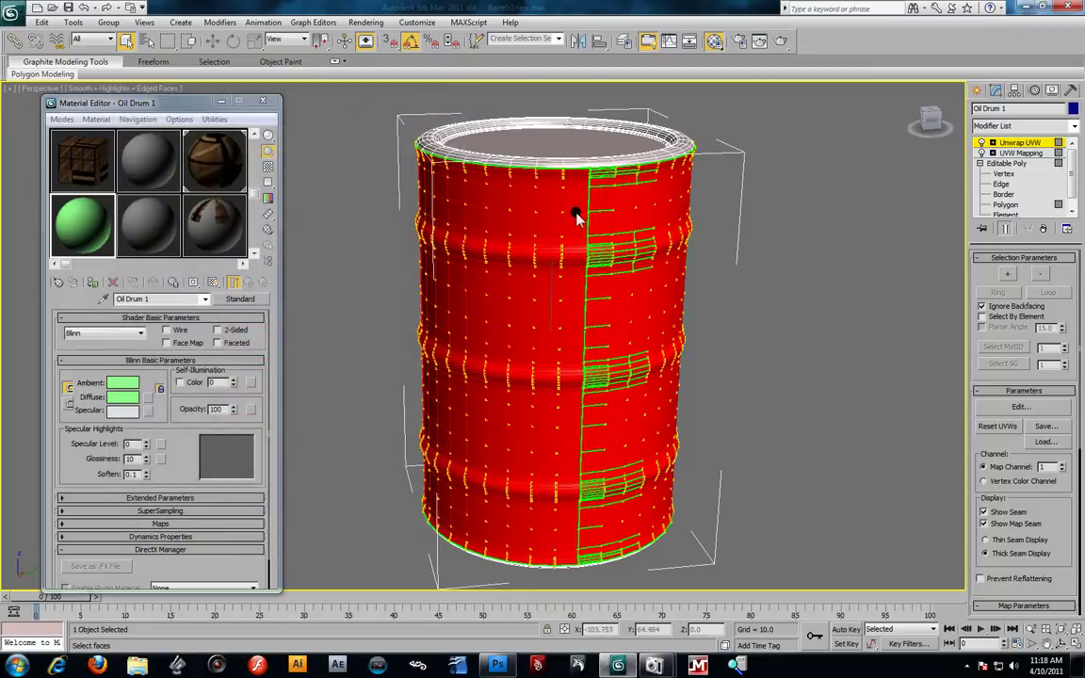
- Collapse the stack into the Editable Poly and apply Oil Drum 1 to all polygons
right_click(1027, 143)
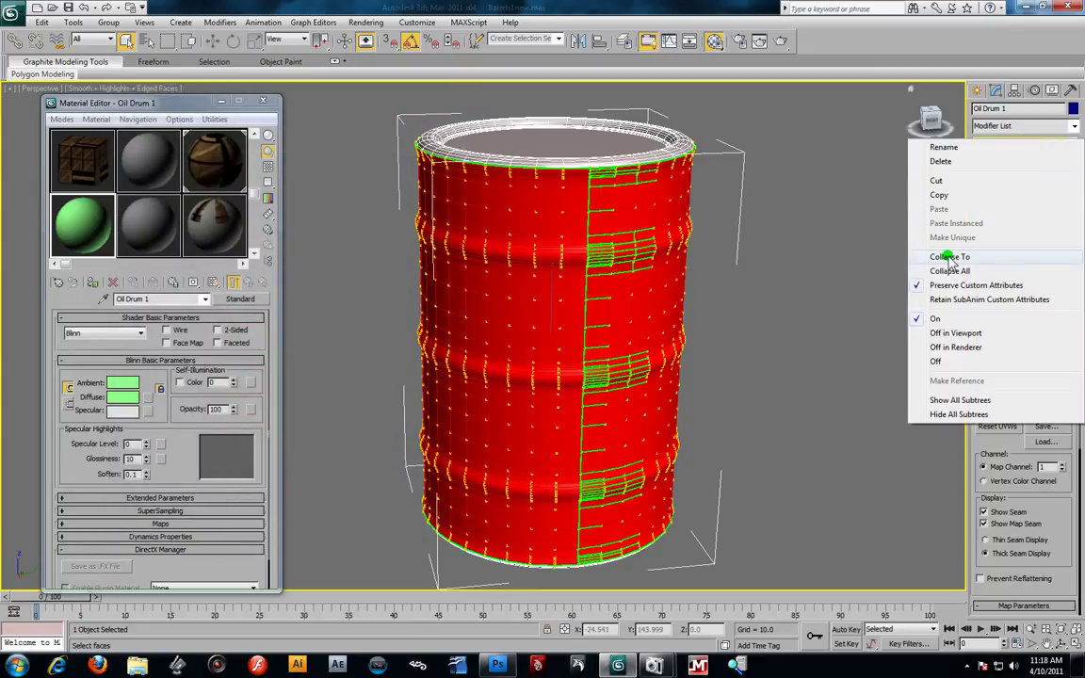
click(922, 249)
click(600, 384)
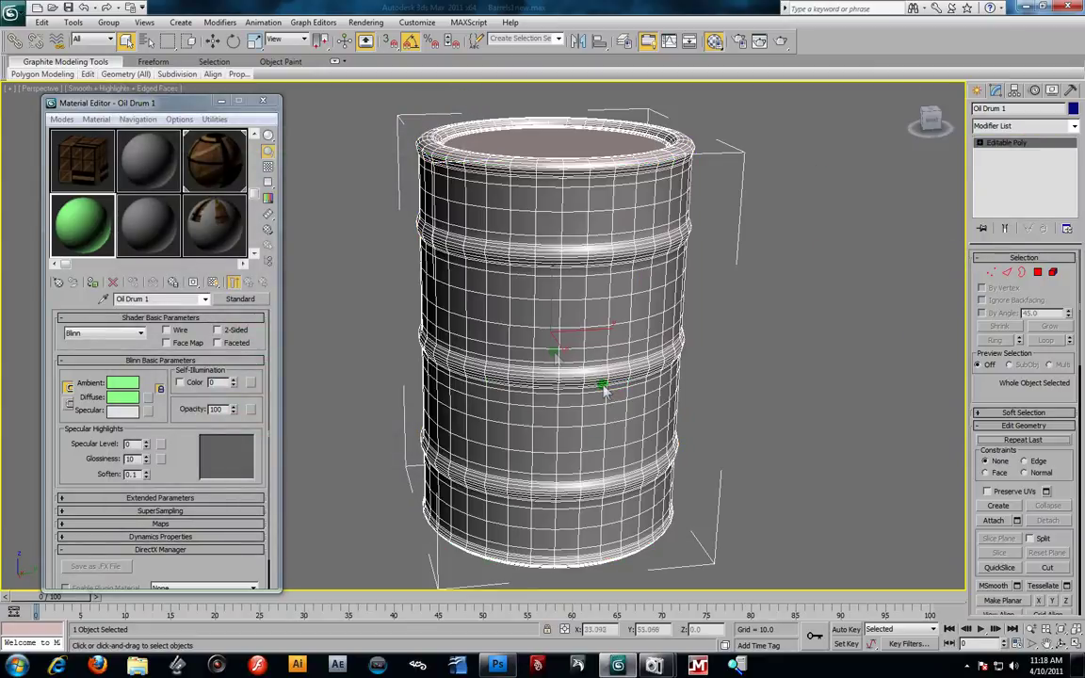
click(980, 142)
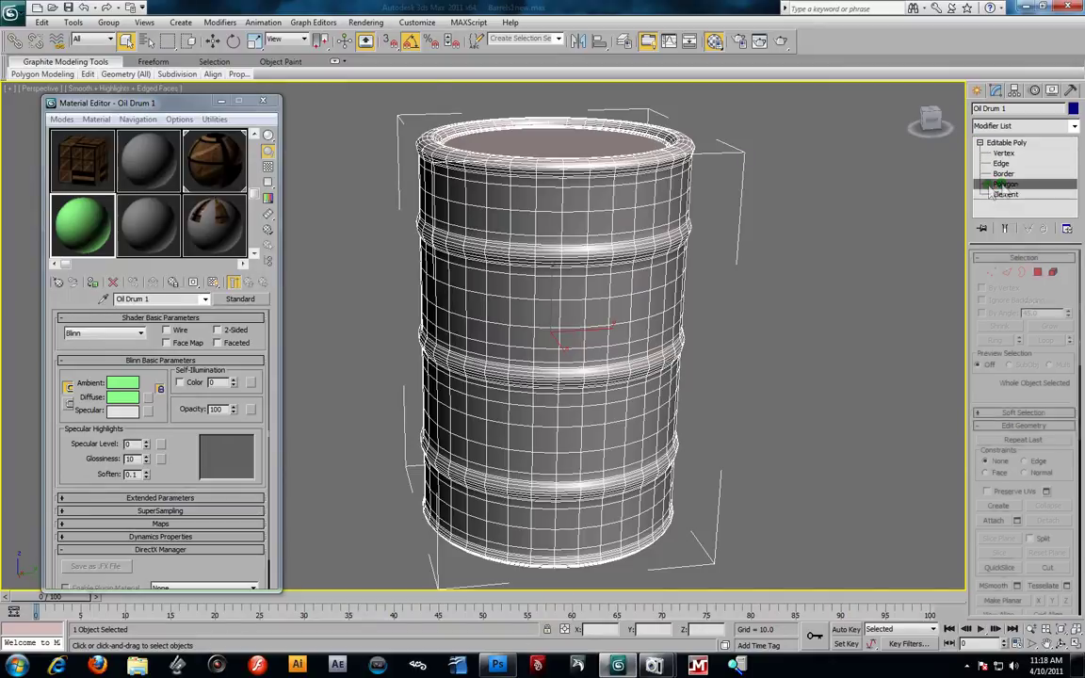
click(1006, 183)
drag(94, 236, 603, 316)
drag(75, 229, 552, 308)
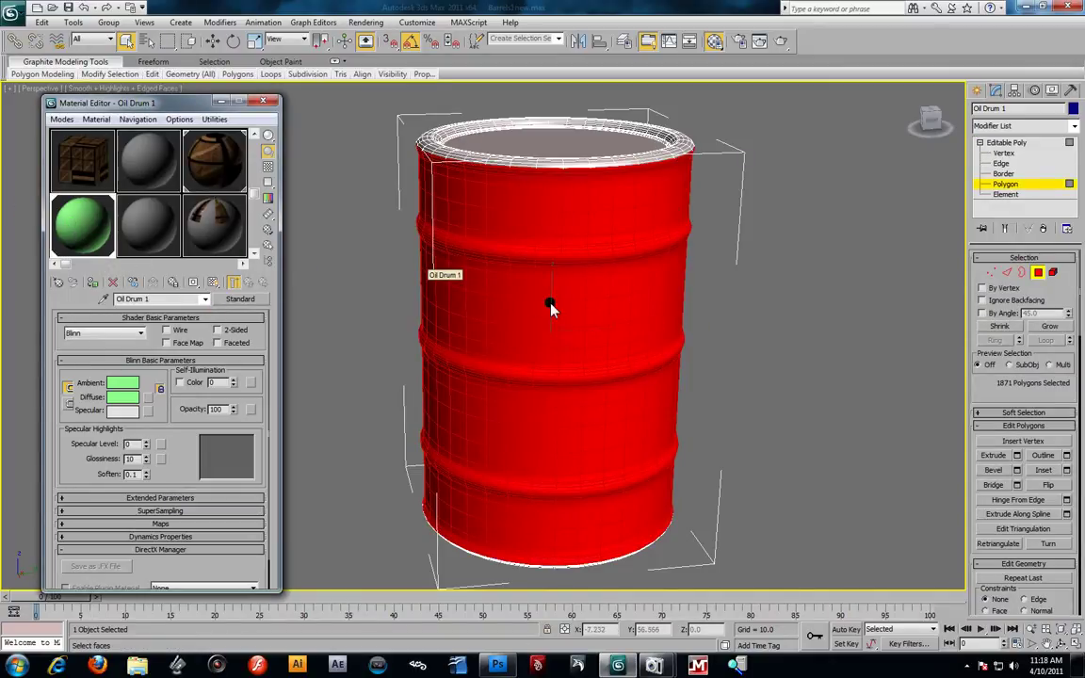
key(F2)
- Select the top and bottom caps and grow the selection eight rings over the rims
mouse_move(728, 325)
alt+middle_down()
mouse_move(721, 353)
mouse_move(716, 336)
alt+middle_up()
click(591, 193)
alt+middle_drag(640, 368, 657, 367)
ctrl+click(606, 495)
alt+middle_drag(741, 398, 739, 424)
click(1048, 326)
click(1043, 328)
click(1044, 329)
click(1046, 328)
click(1046, 328)
click(1046, 328)
click(1046, 328)
click(1046, 328)
- Fine-tune the cap selection by shrinking and regrowing one ring, ending at 1658 polygons
alt+middle_drag(790, 353, 749, 298)
scroll(749, 297, up, 5)
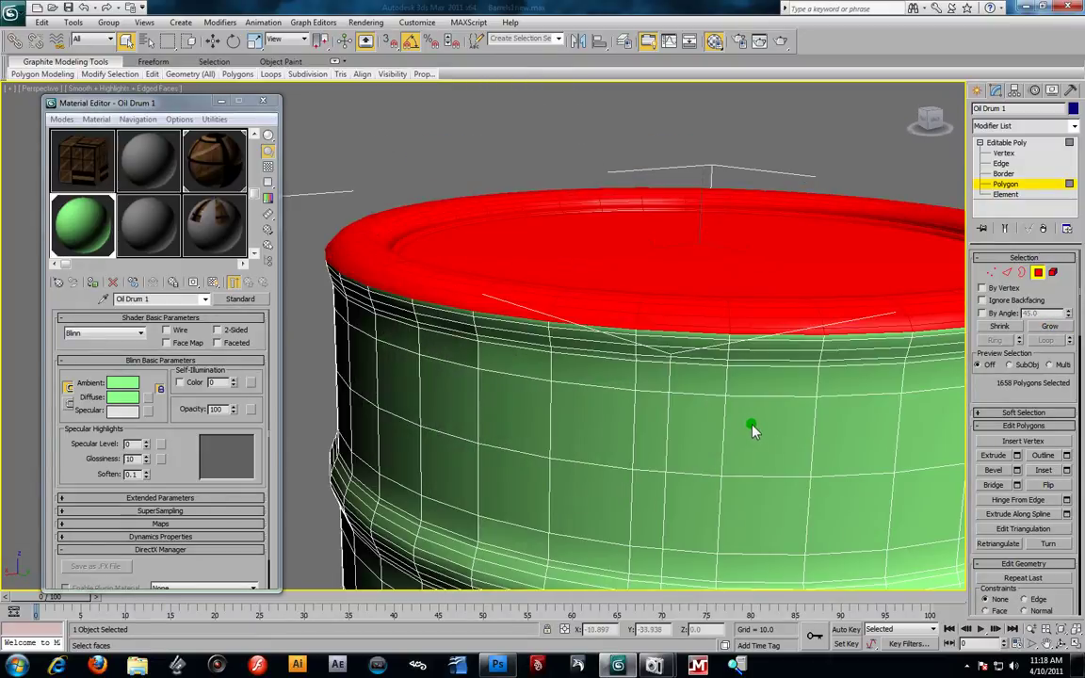
scroll(754, 429, down, 5)
alt+middle_drag(659, 387, 657, 286)
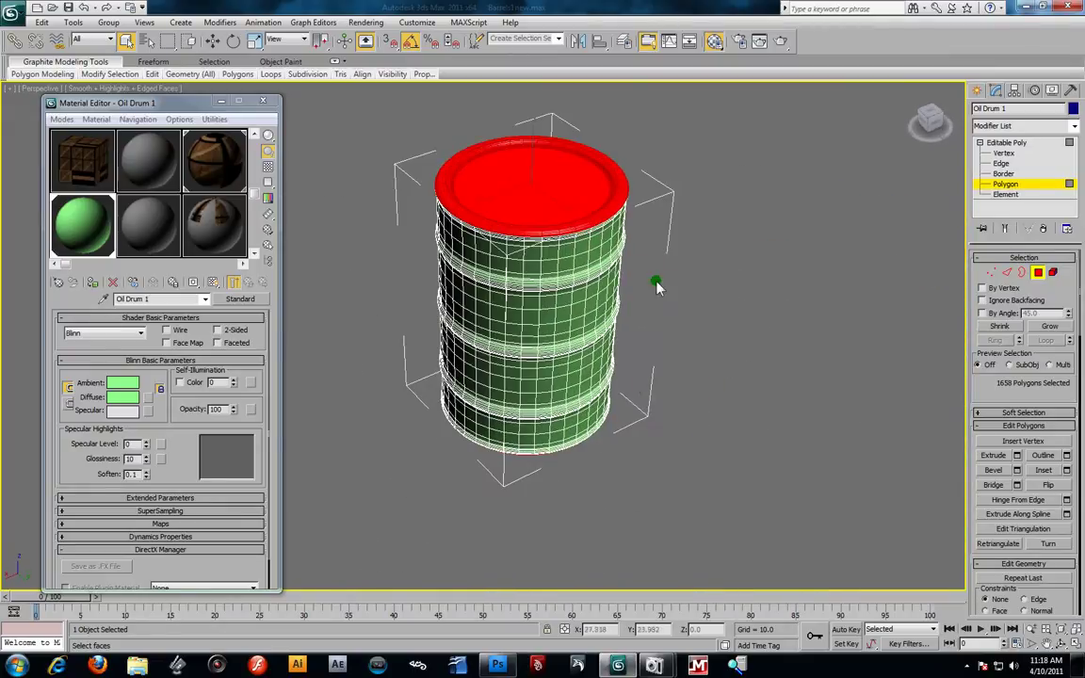
alt+middle_drag(622, 341, 743, 404)
click(1014, 328)
scroll(649, 372, up, 5)
click(1050, 327)
scroll(739, 368, down, 5)
alt+middle_drag(678, 416, 599, 387)
click(1073, 126)
scroll(1022, 424, down, 10)
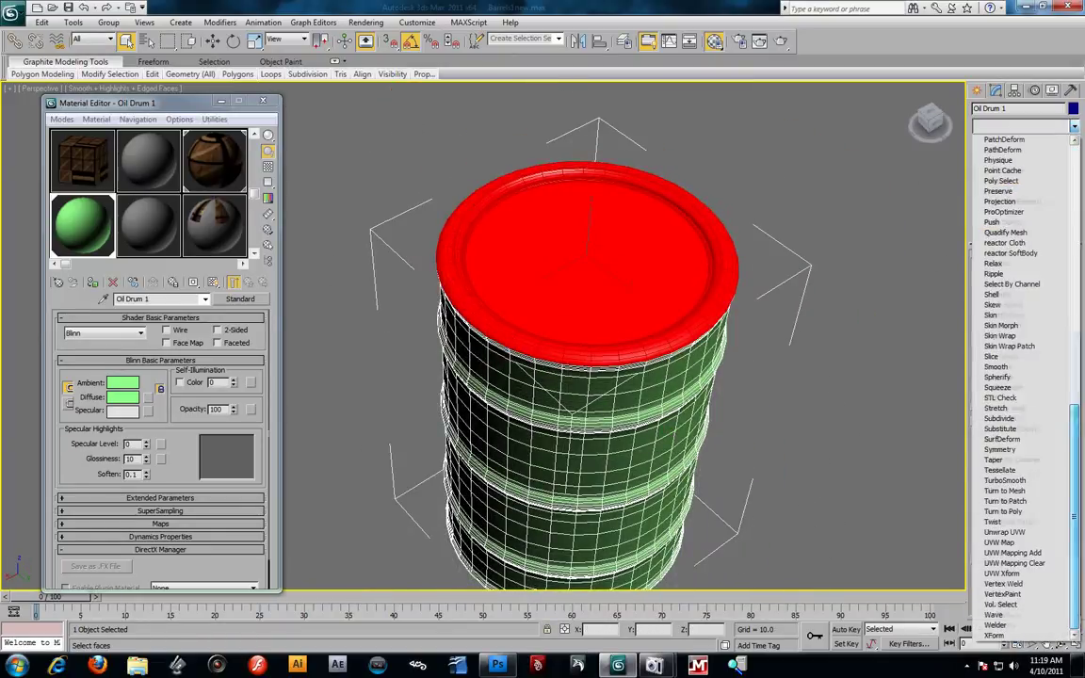
- Add planar UVW Mapping and an Unwrap UVW modifier to the cap polygons
click(1014, 542)
alt+middle_drag(607, 384, 625, 360)
click(1072, 126)
scroll(1013, 377, down, 15)
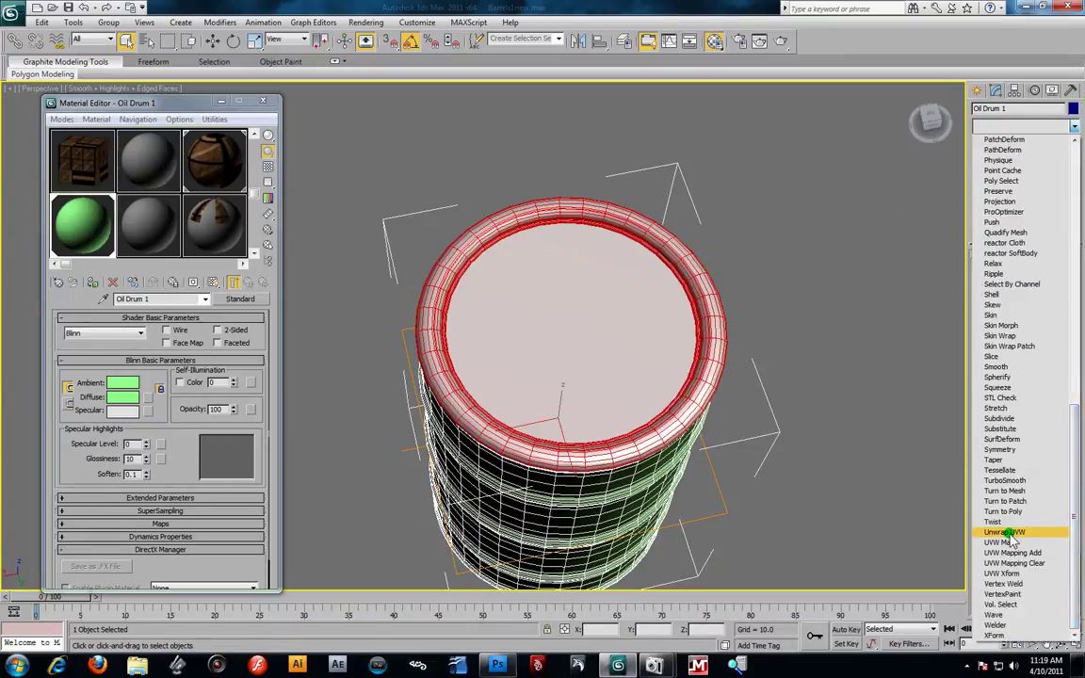
click(1006, 532)
alt+middle_drag(640, 399, 579, 443)
- In Edit UVWs, select the whole cap UV ring and move it to the upper right
click(1020, 407)
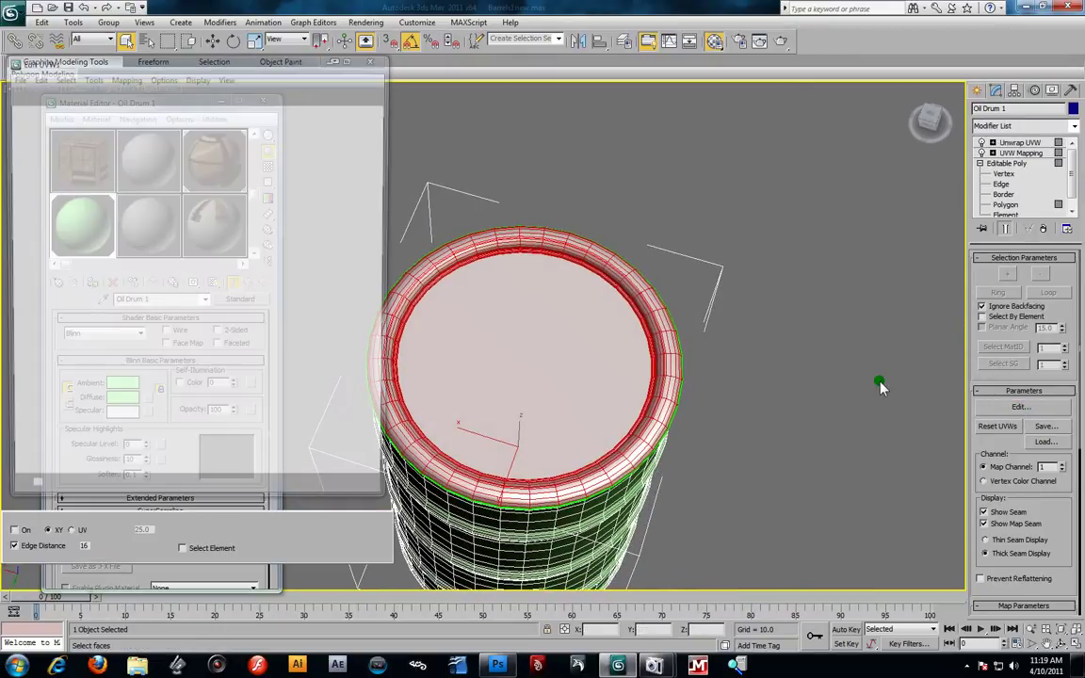
scroll(187, 259, down, 4)
scroll(177, 262, up, 3)
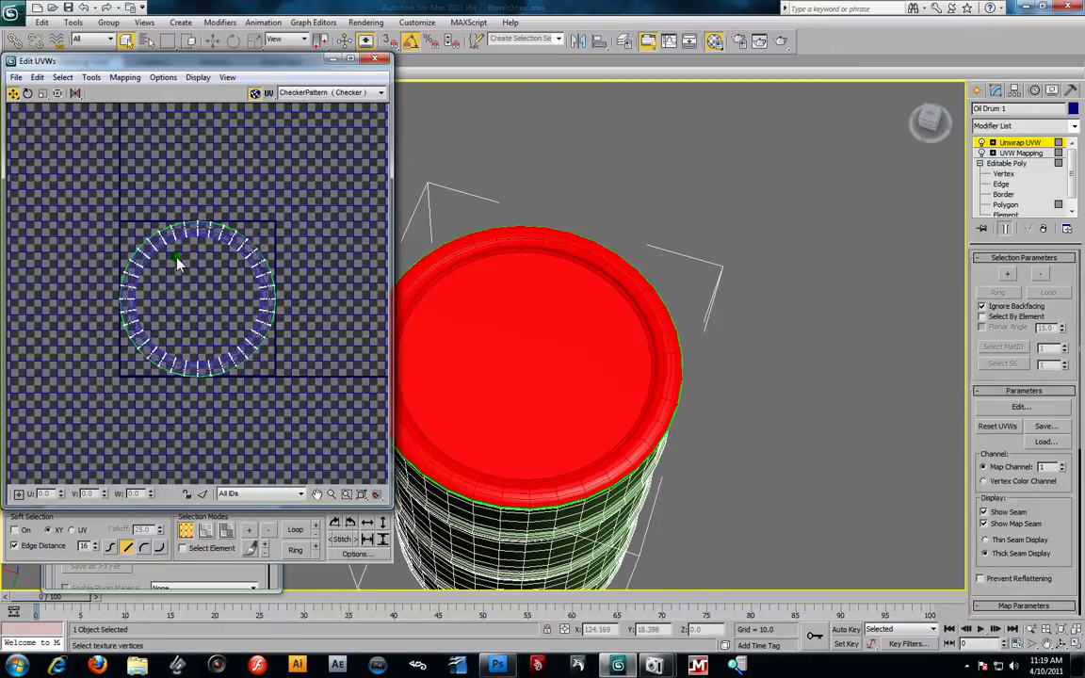
drag(87, 191, 306, 454)
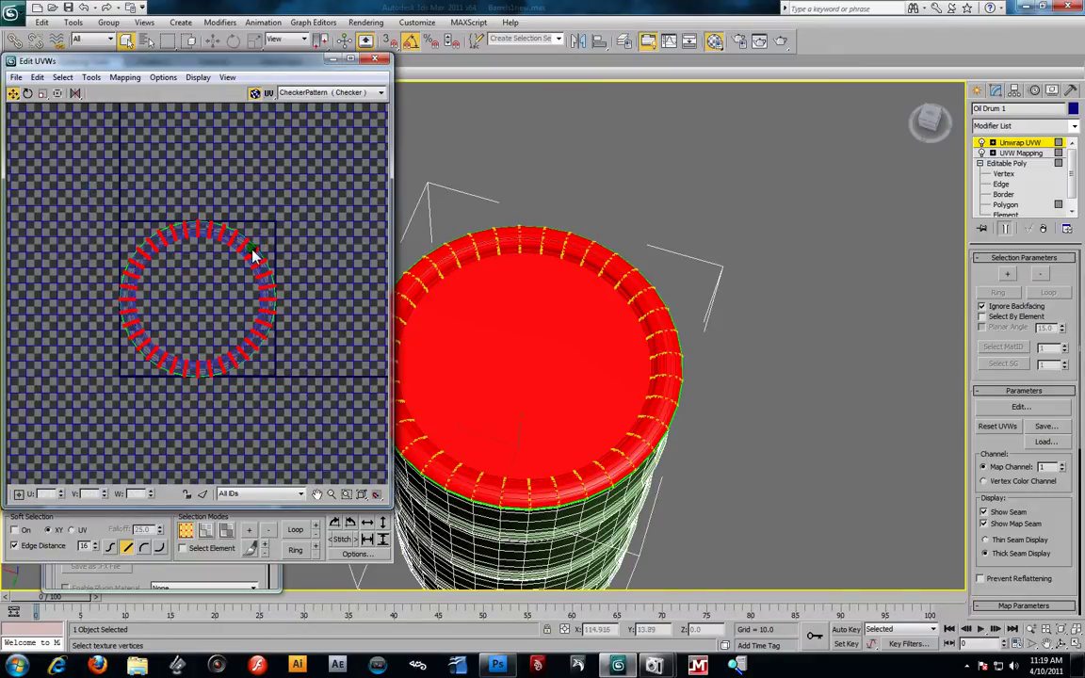
drag(255, 254, 335, 188)
scroll(279, 279, down, 2)
right_click(1018, 143)
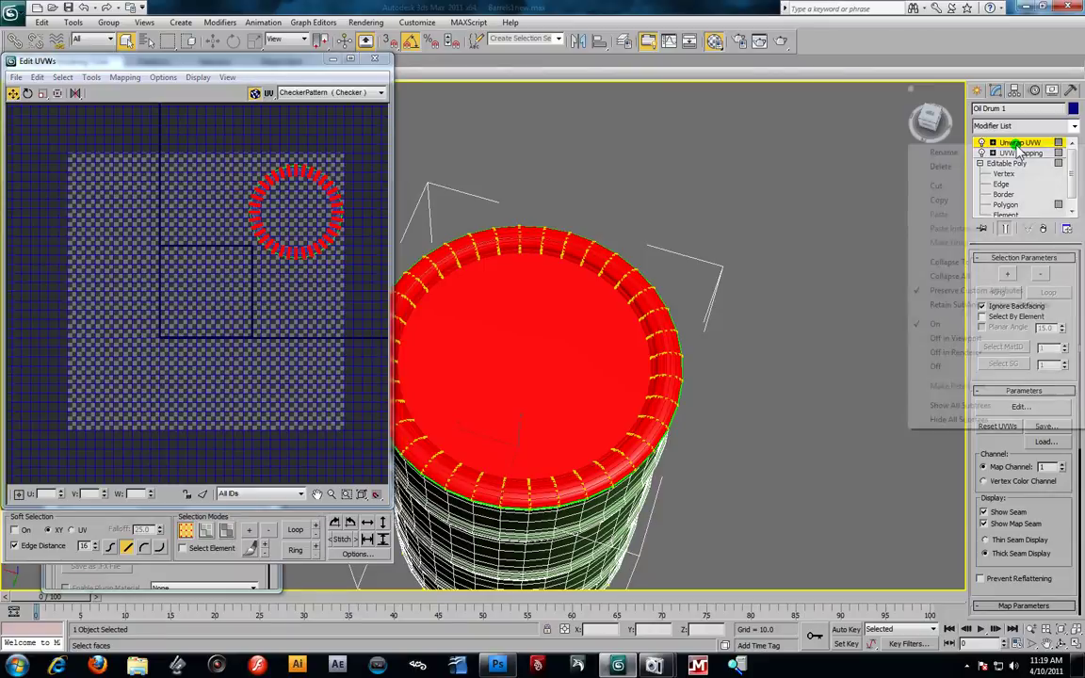
- Collapse the cap Unwrap UVW into the Editable Poly and return to Polygon level
click(985, 264)
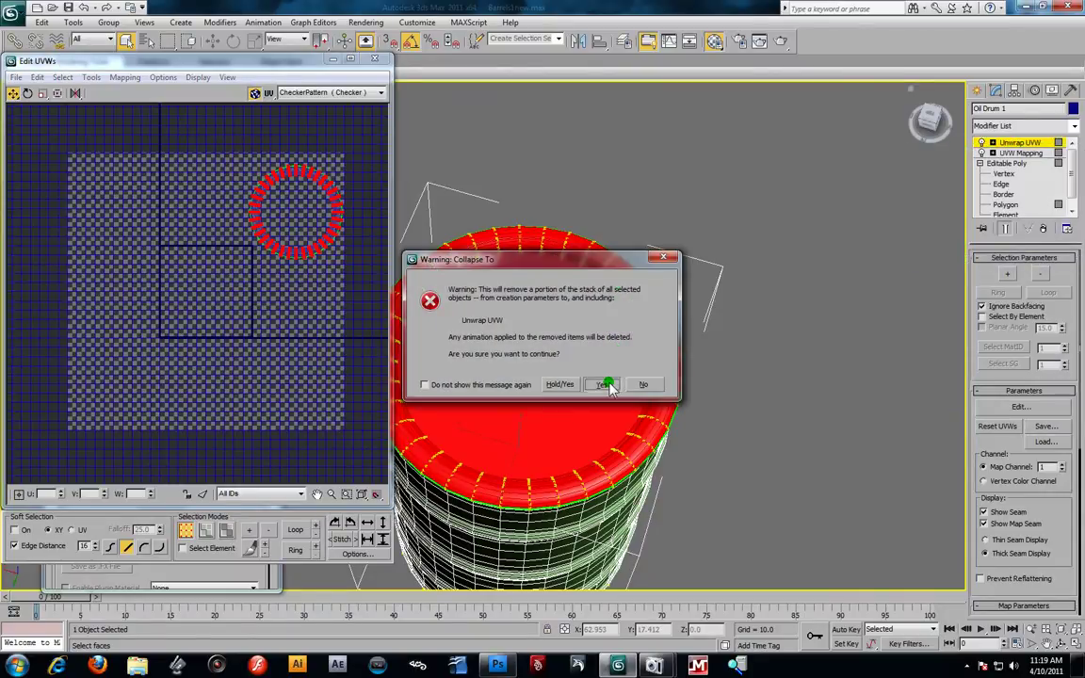
click(607, 380)
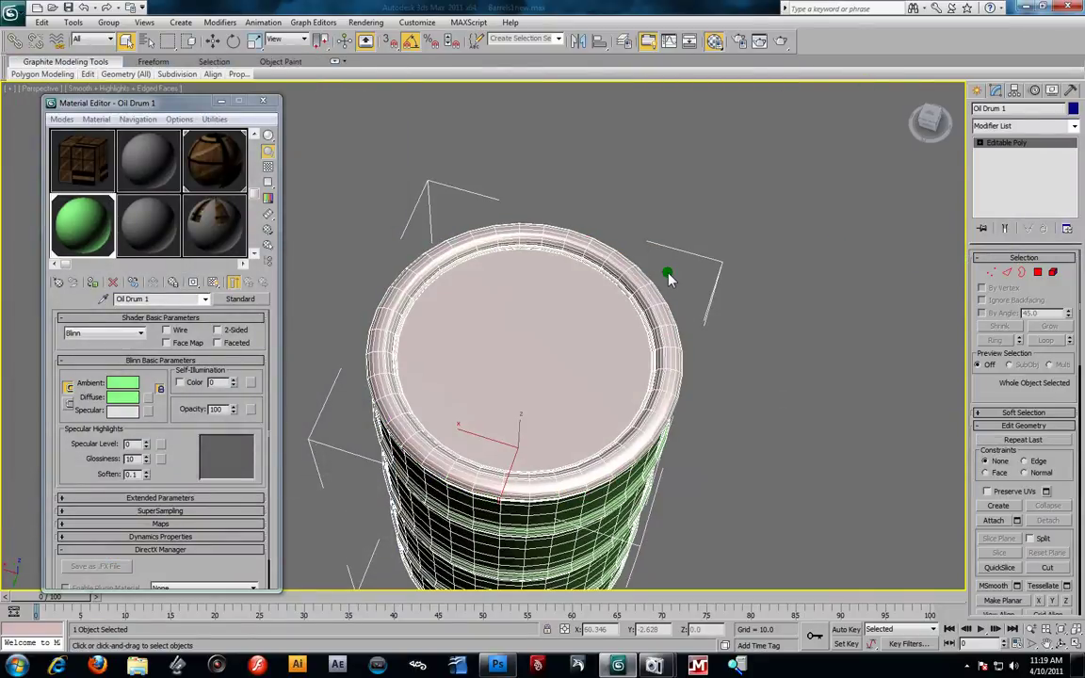
key(4)
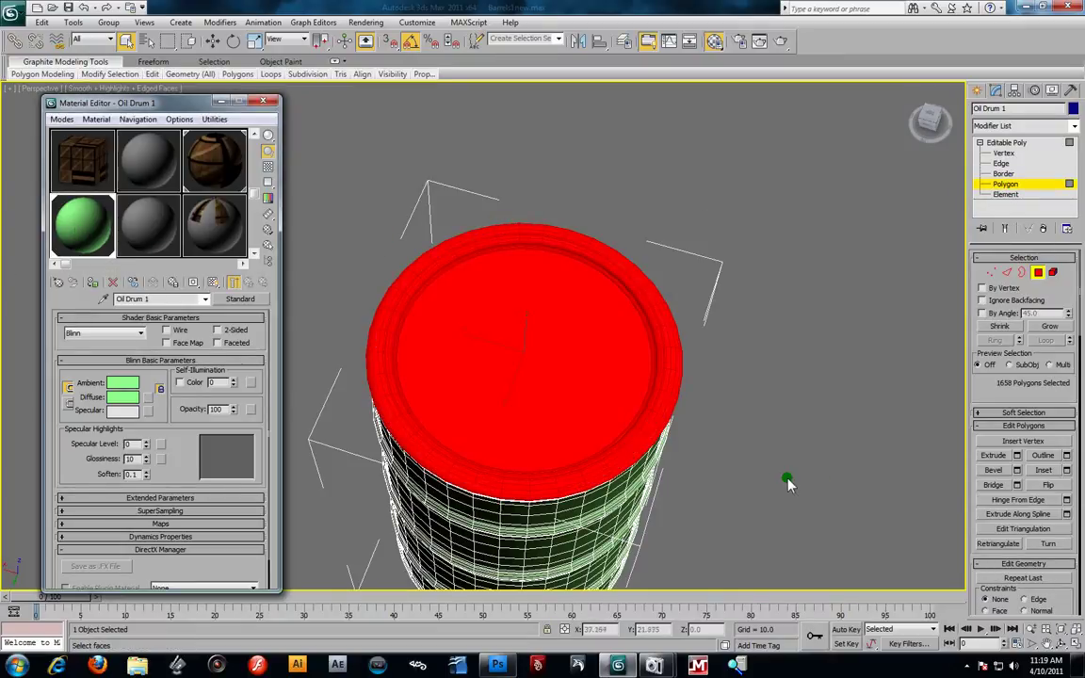
mouse_move(654, 451)
alt+middle_down()
mouse_move(647, 344)
mouse_move(648, 433)
mouse_move(667, 451)
alt+middle_up()
- Select all drum polygons, add a new Unwrap UVW, and open its UV editor
drag(375, 104, 799, 643)
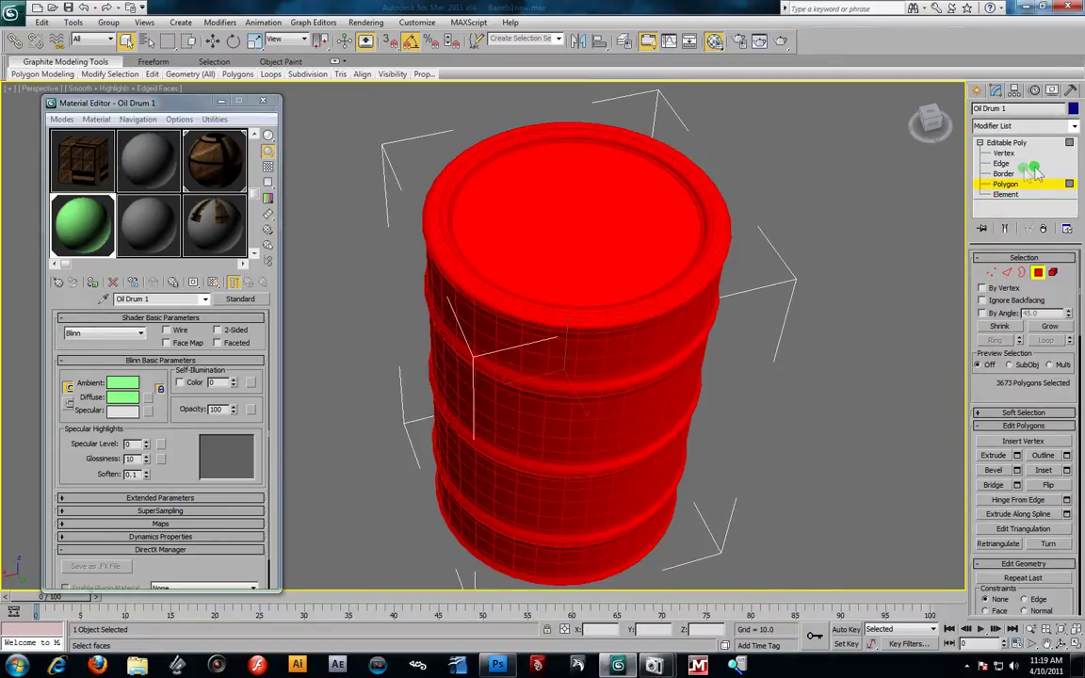
click(1074, 126)
scroll(1074, 283, down, 10)
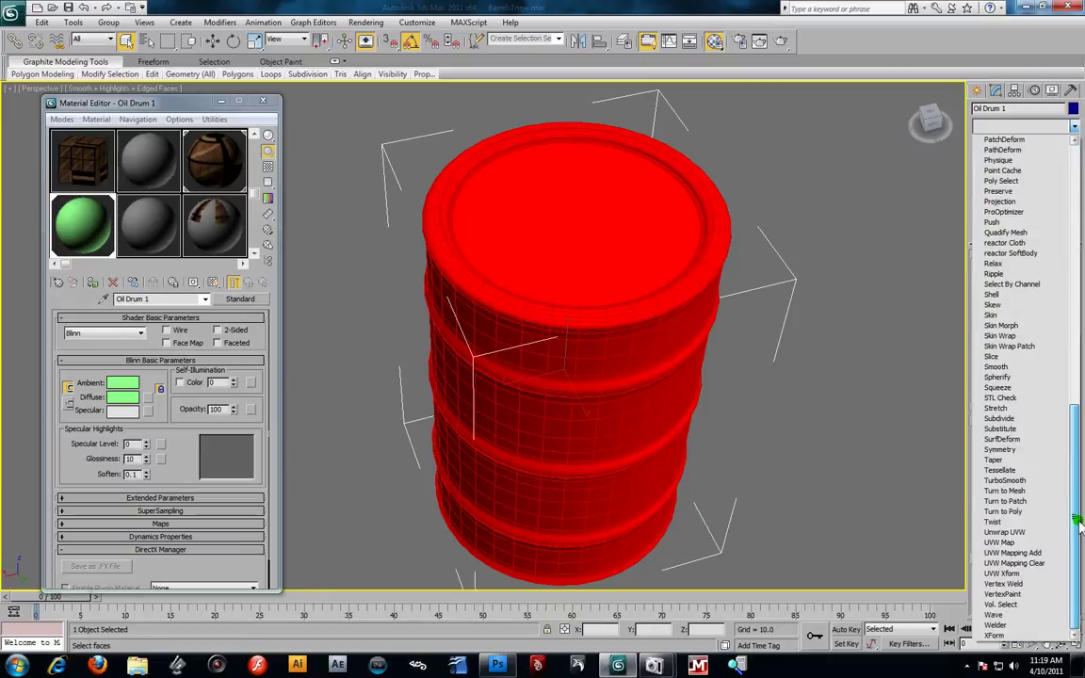
click(1032, 526)
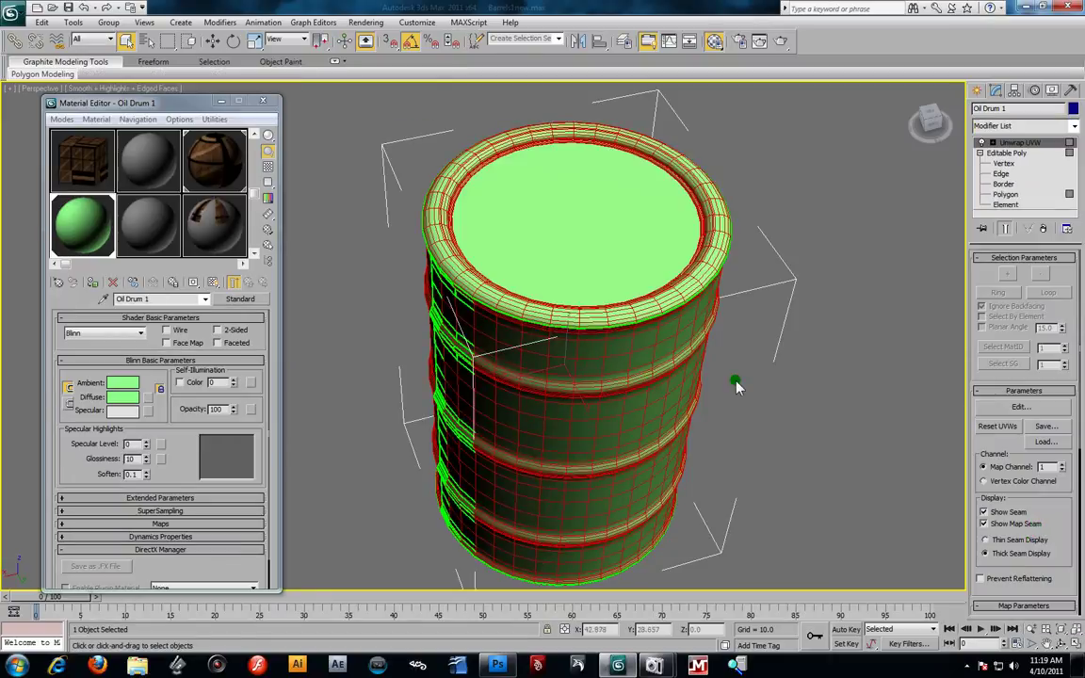
mouse_move(726, 310)
alt+middle_down()
mouse_move(775, 302)
mouse_move(827, 337)
alt+middle_up()
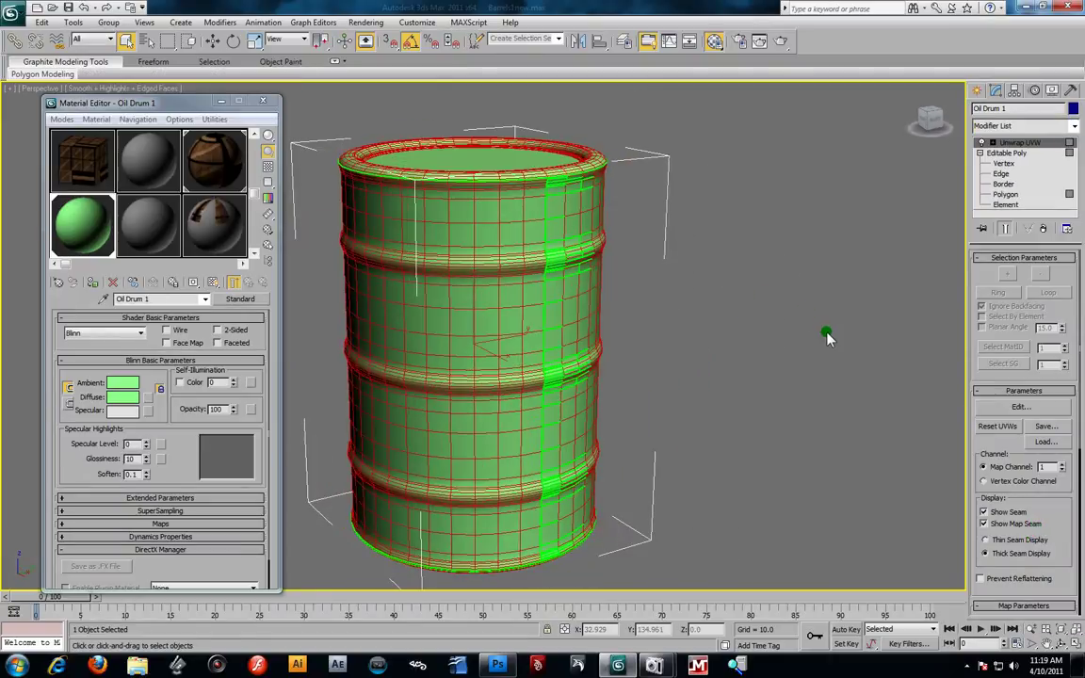
click(1024, 410)
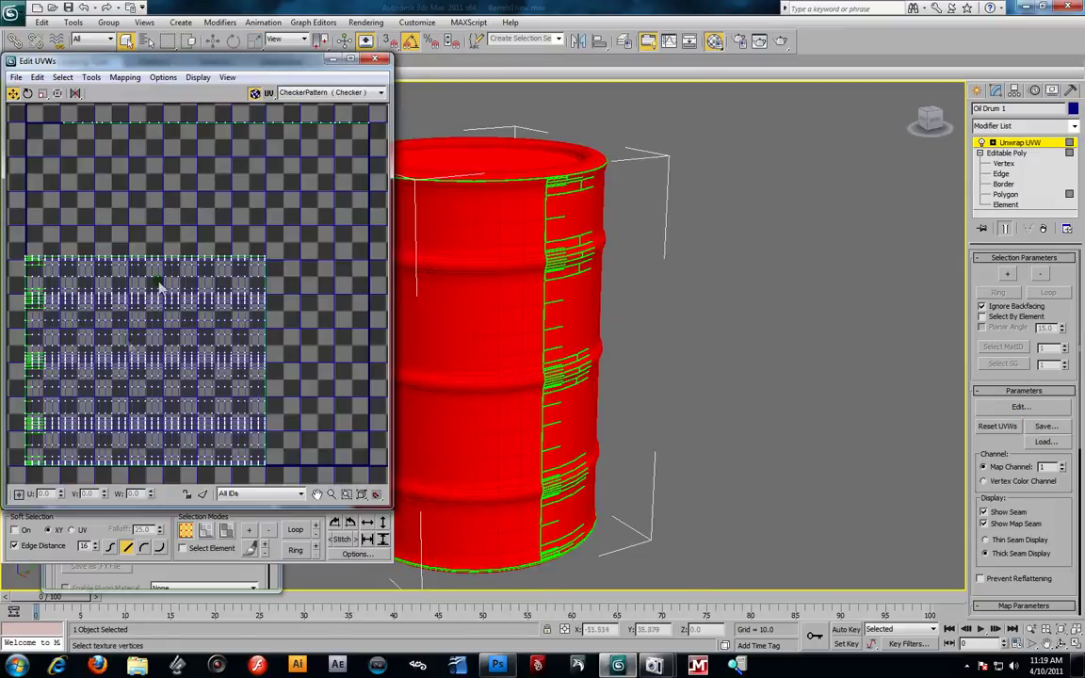
- Select the stray horizontal UV edge and move it up and left out of the body layout
scroll(208, 267, down, 2)
scroll(224, 303, up, 2)
scroll(189, 275, down, 1)
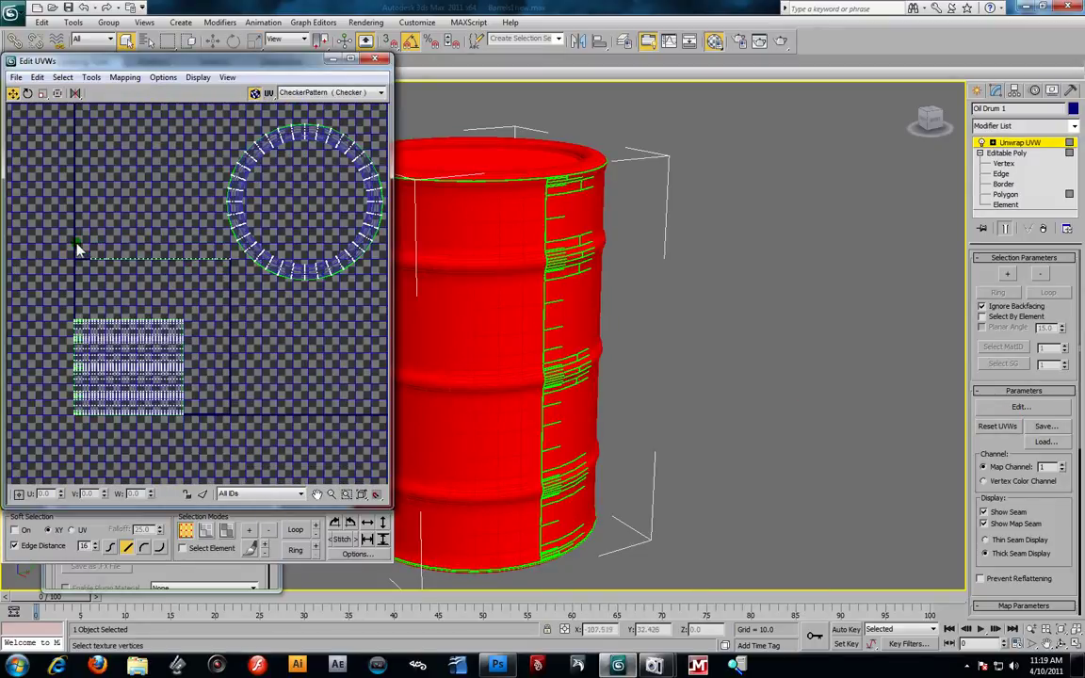
click(209, 264)
scroll(212, 280, up, 3)
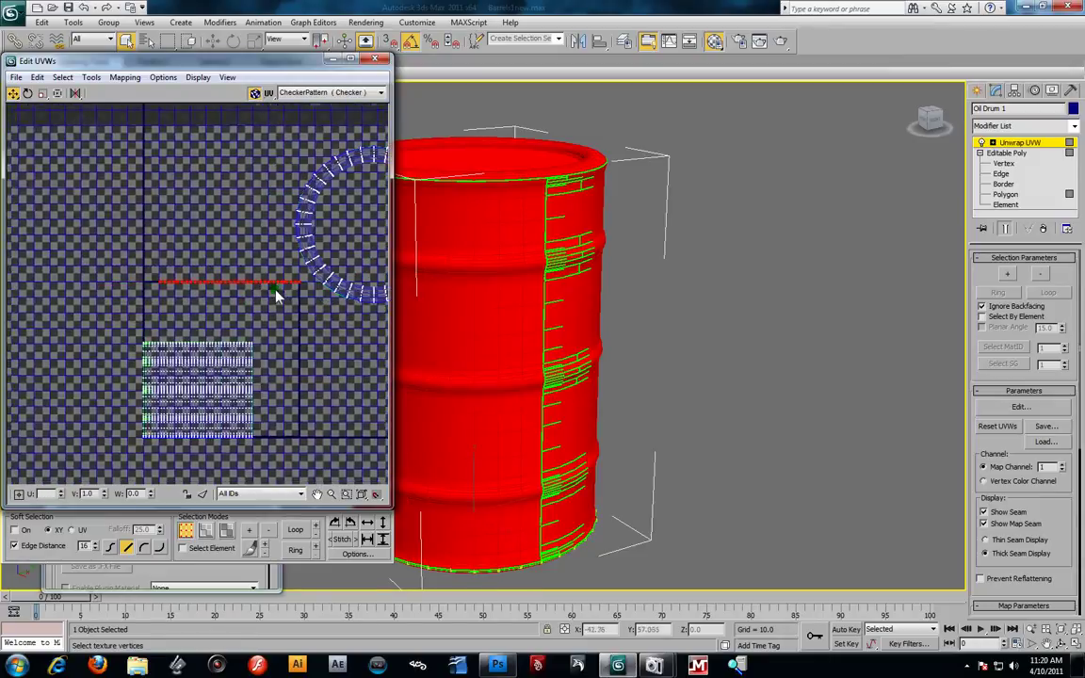
drag(318, 272, 182, 194)
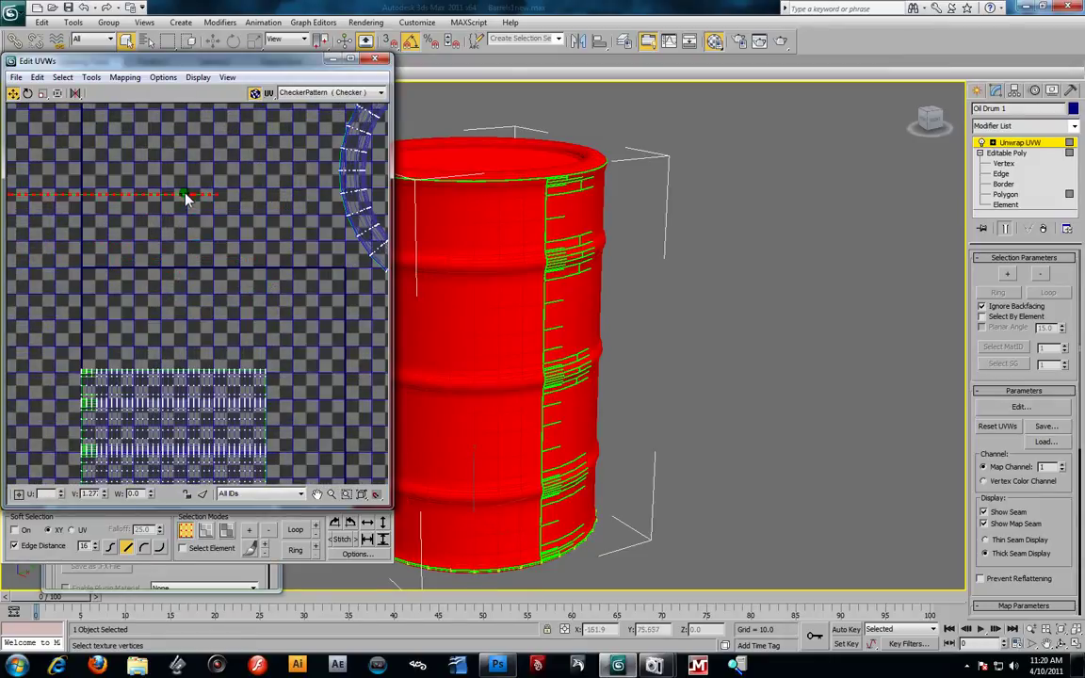
scroll(226, 245, down, 1)
scroll(226, 245, down, 1)
- Enlarge the Edit UVWs window, nudge the stray edge further left, and select the cap and body shells
drag(5, 198, 39, 256)
drag(217, 59, 530, 86)
drag(669, 530, 800, 585)
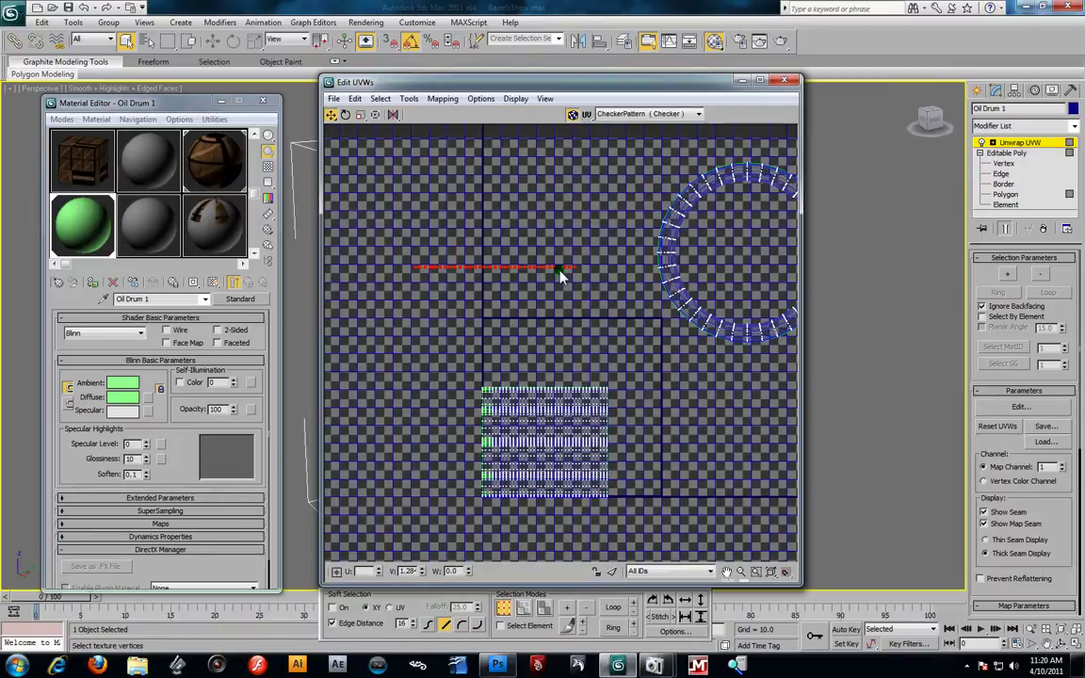
drag(555, 266, 440, 245)
scroll(525, 256, down, 2)
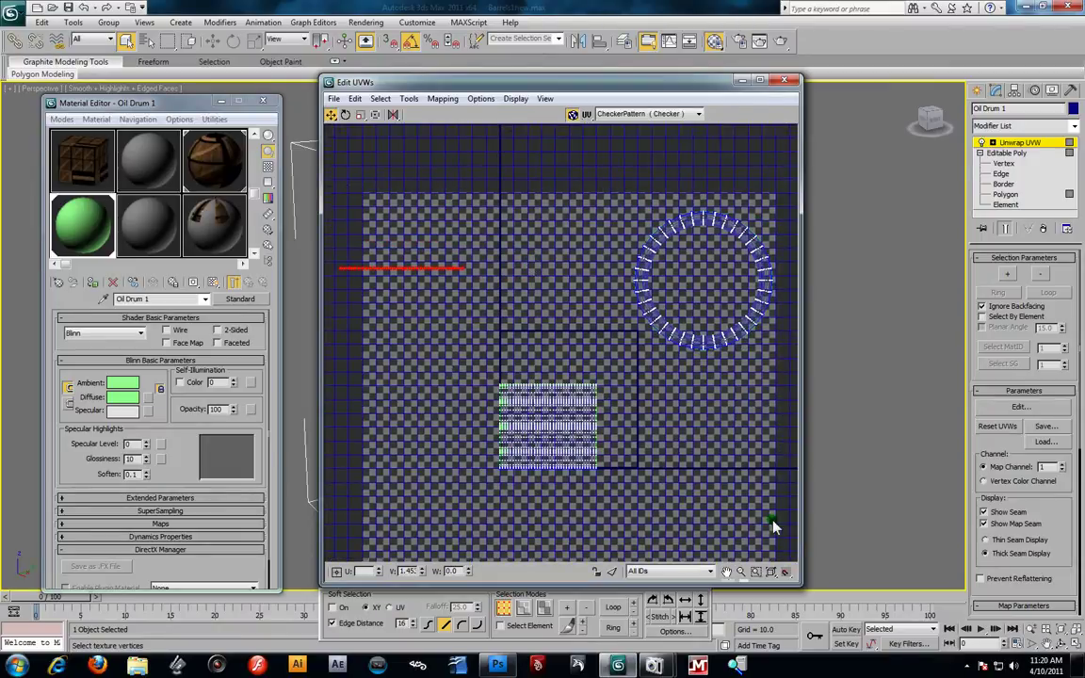
drag(782, 524, 780, 523)
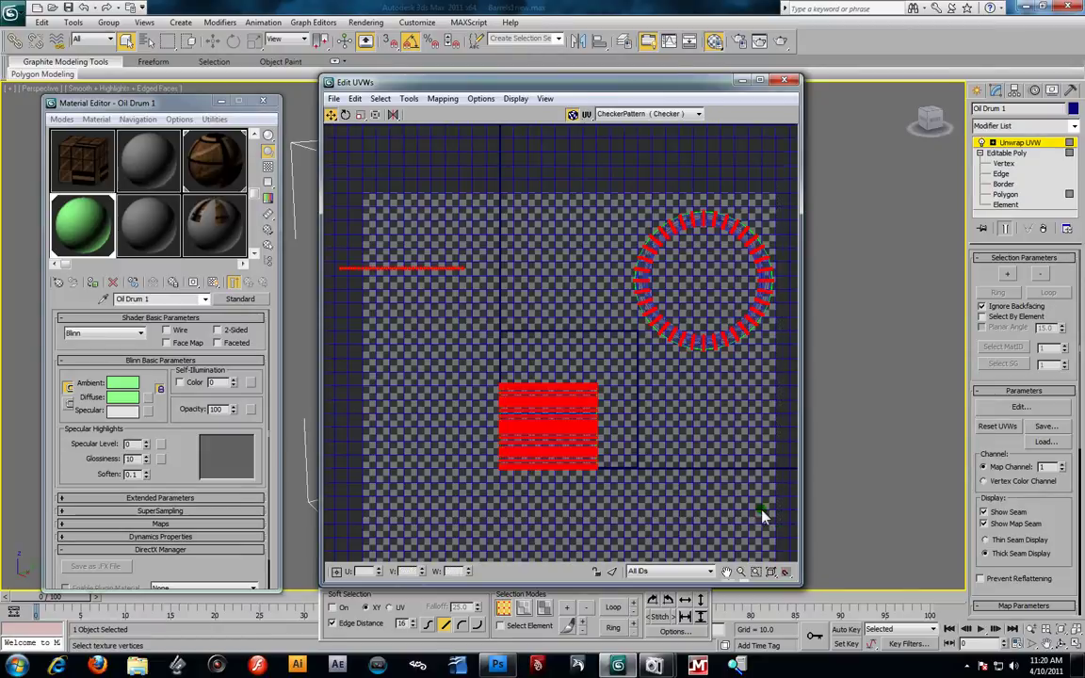
click(409, 98)
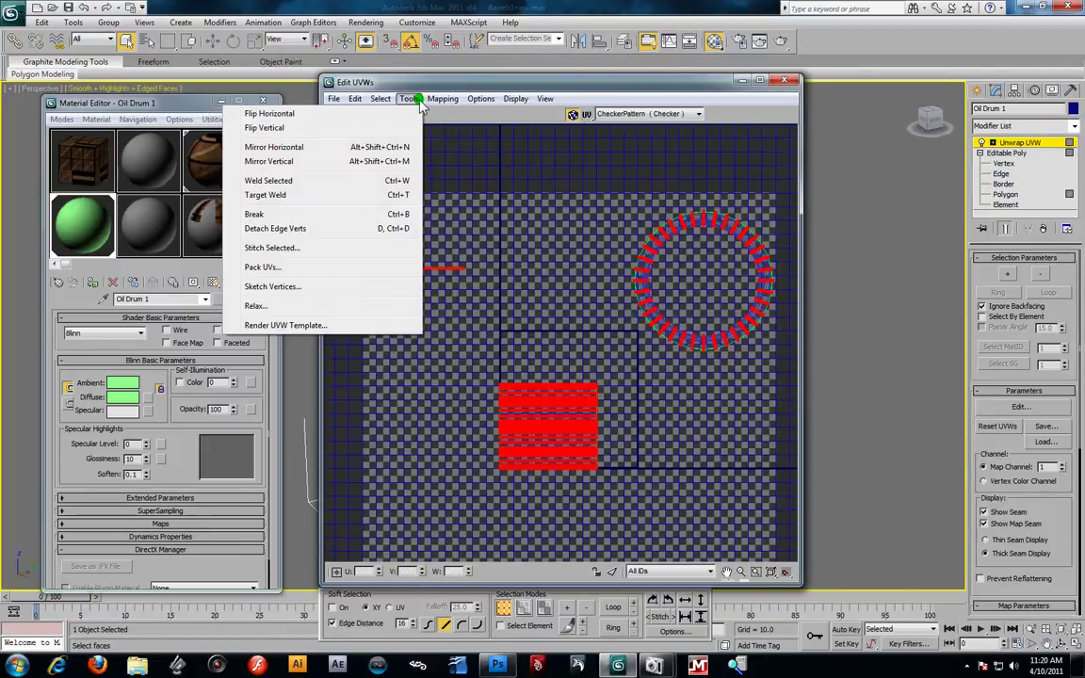
- Pack the UV shells, then rotate both cap rings 90 degrees and move them up
click(334, 273)
click(499, 136)
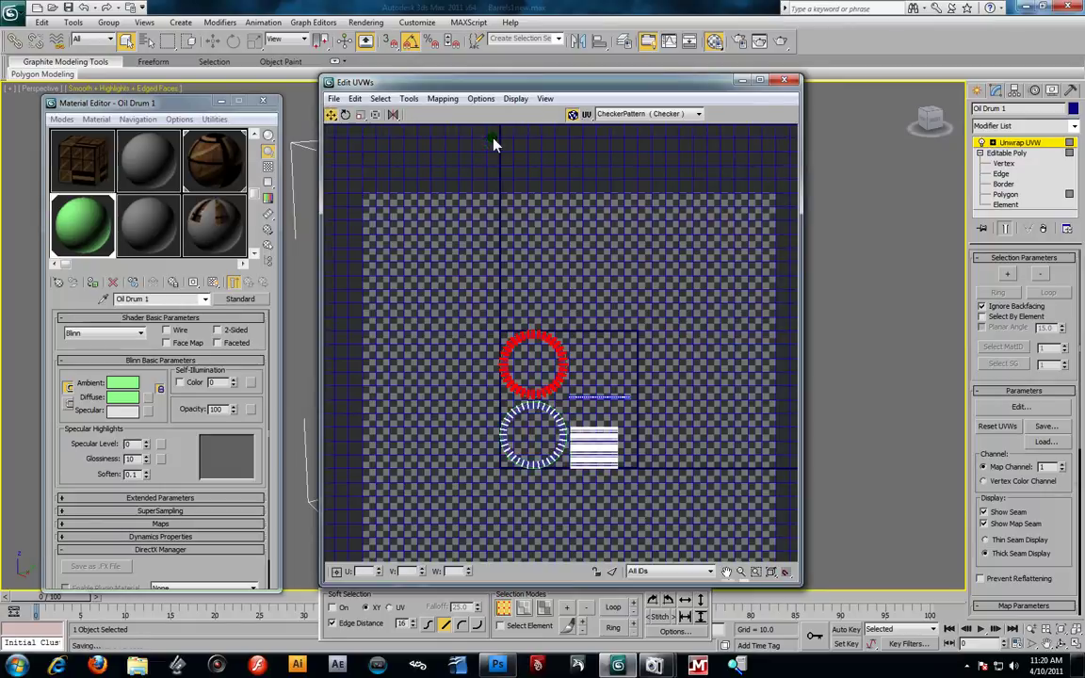
middle_drag(612, 398, 422, 335)
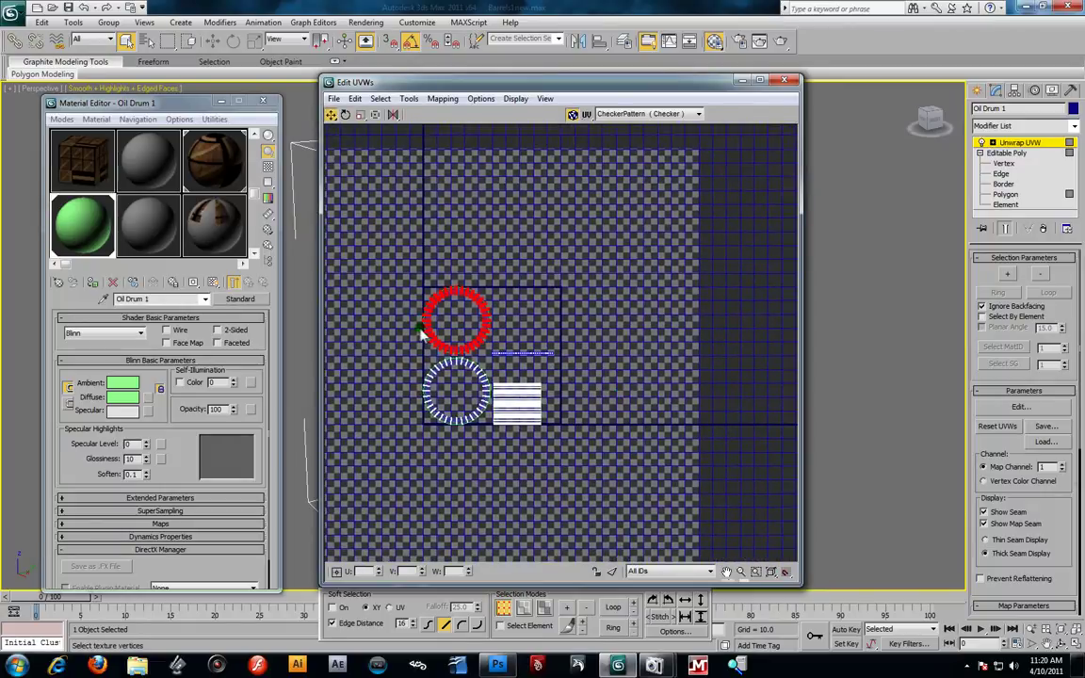
ctrl+click(471, 415)
scroll(545, 458, up, 3)
scroll(655, 436, down, 1)
scroll(655, 436, up, 2)
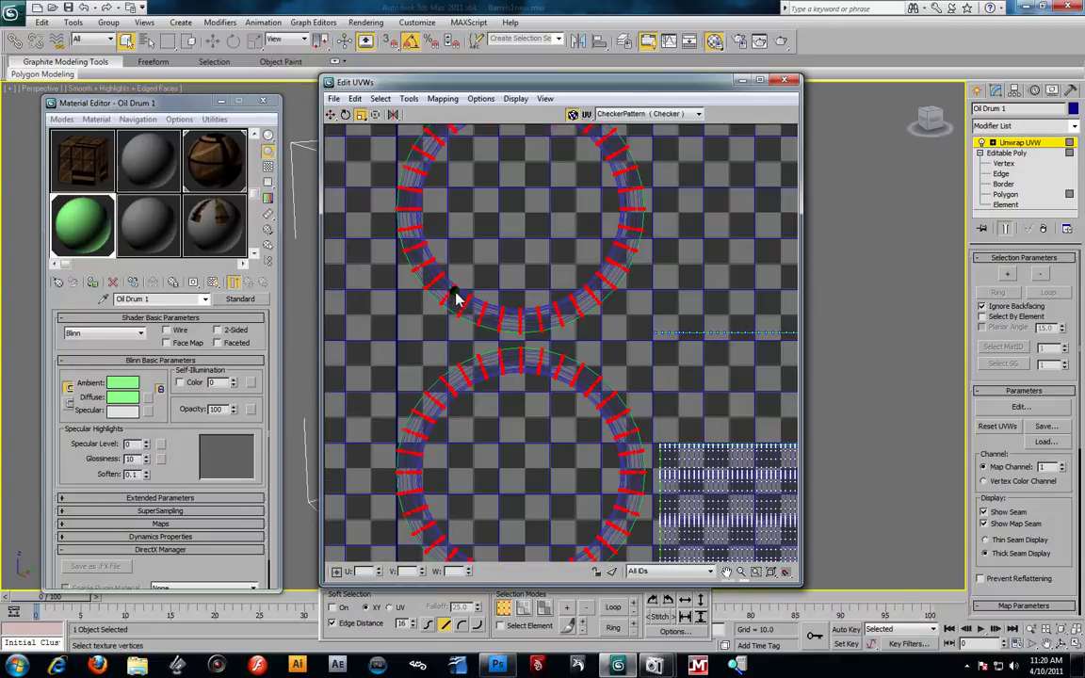
scroll(455, 299, down, 4)
drag(562, 289, 508, 171)
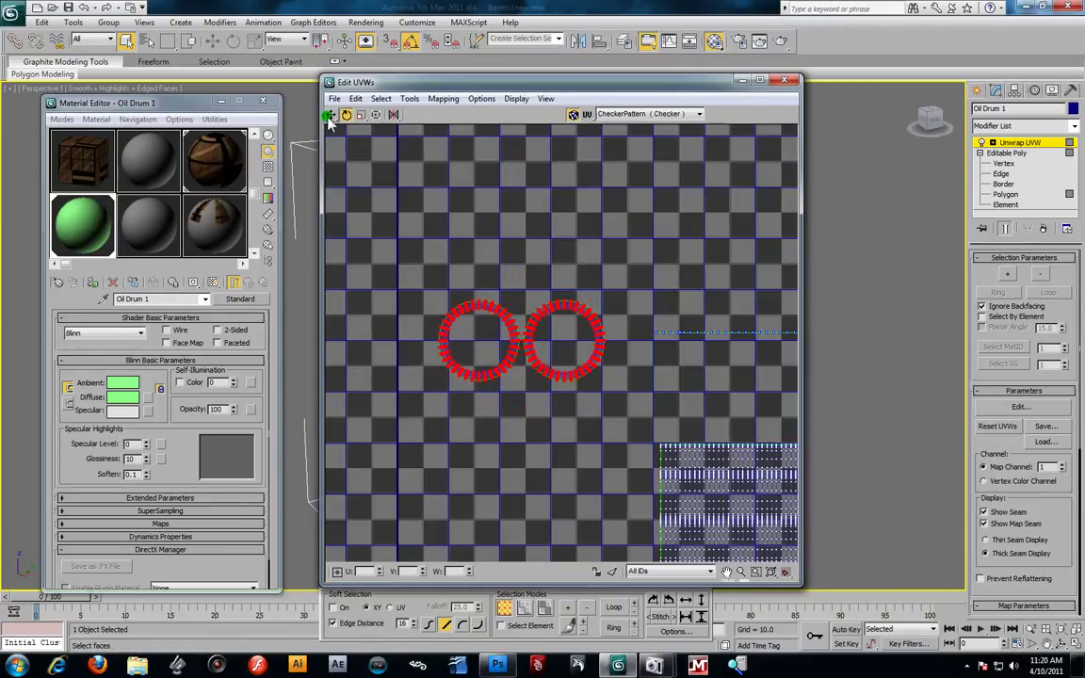
scroll(606, 384, down, 2)
drag(577, 356, 589, 220)
- Enlarge the two lid circle shells about 1.5× and shift them slightly right
click(360, 114)
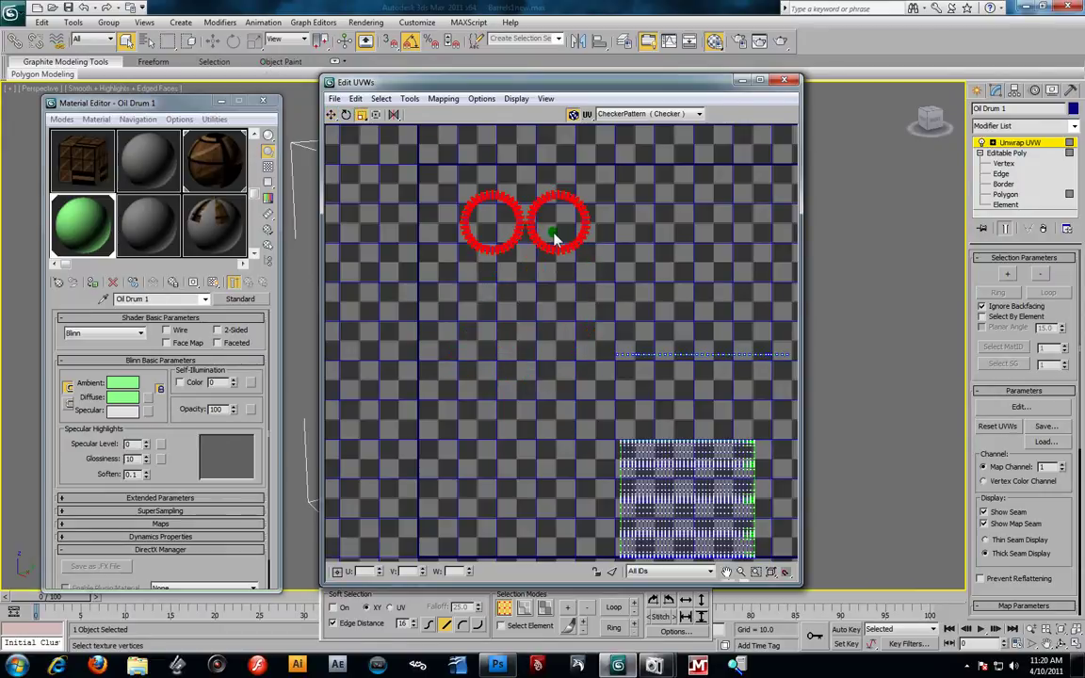
drag(535, 238, 488, 191)
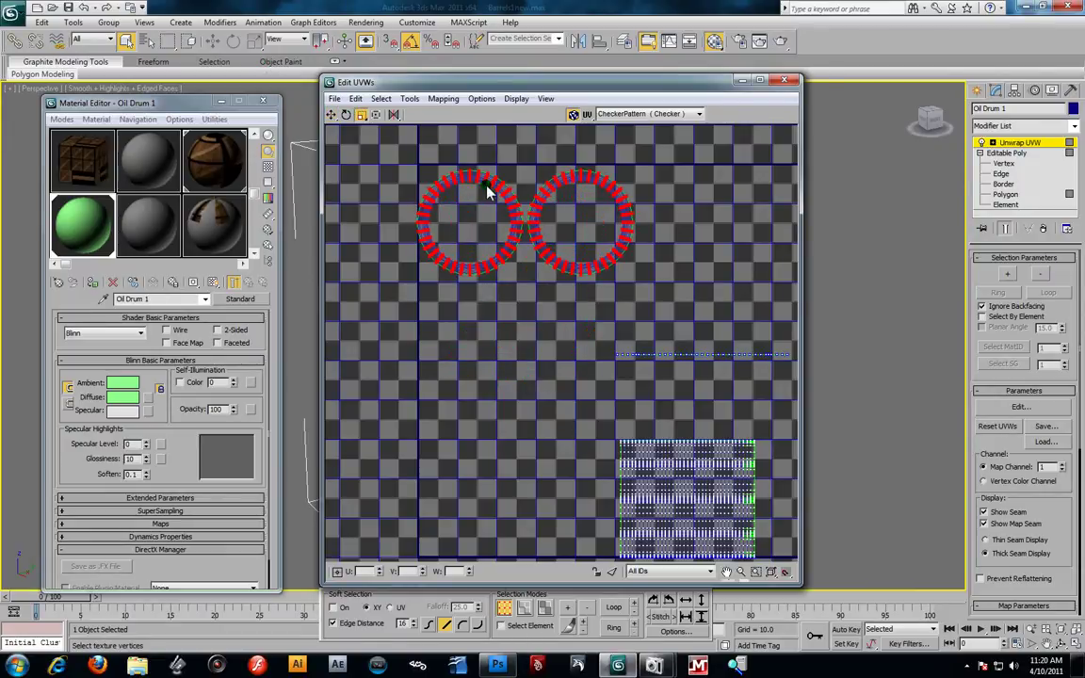
click(331, 114)
drag(618, 213, 643, 202)
scroll(607, 253, down, 2)
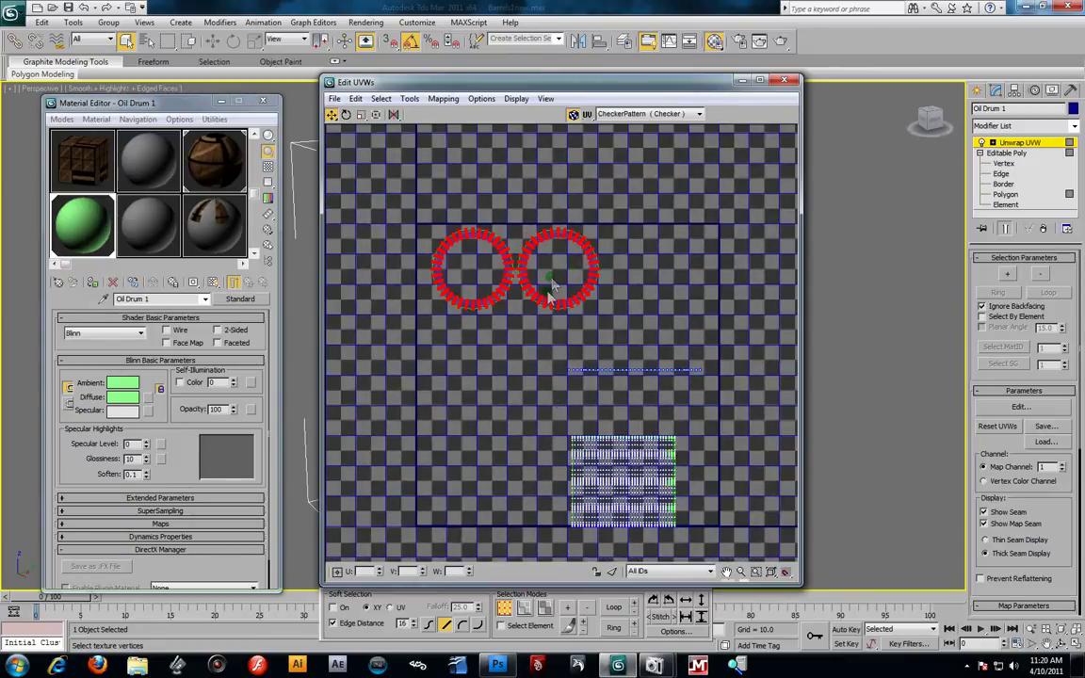
- Double the size of the side UV shell and move the thin strip above the others
click(617, 457)
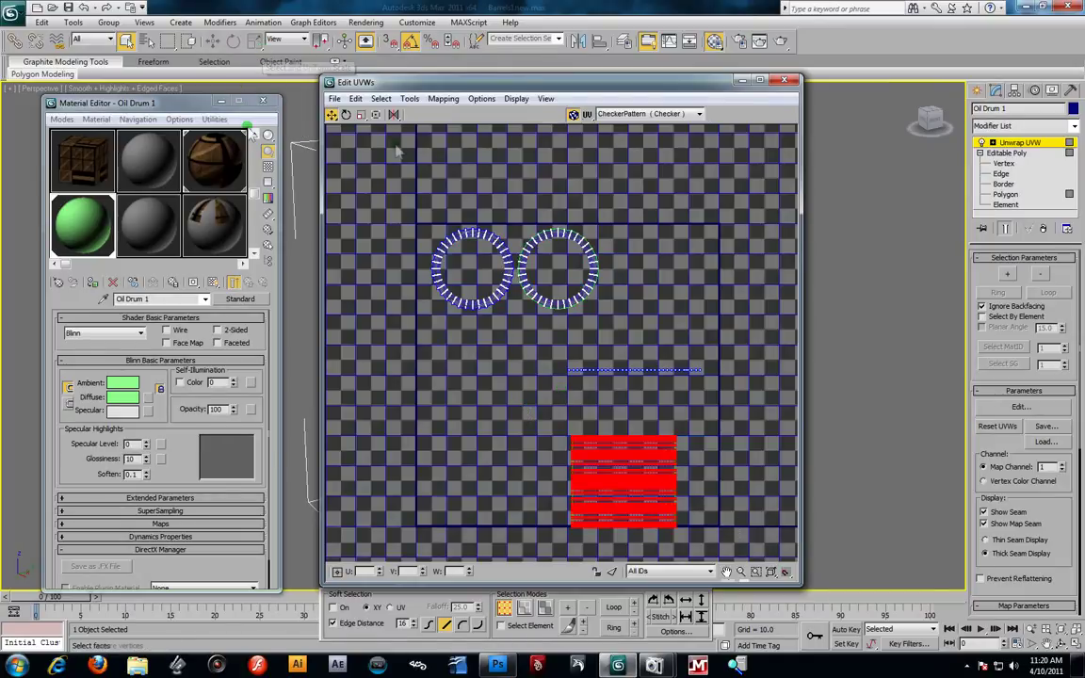
click(360, 114)
drag(640, 471, 707, 384)
click(330, 114)
drag(684, 377, 706, 193)
- Enlarge the side grid shell slightly, move it up and left, and select all shells
click(720, 538)
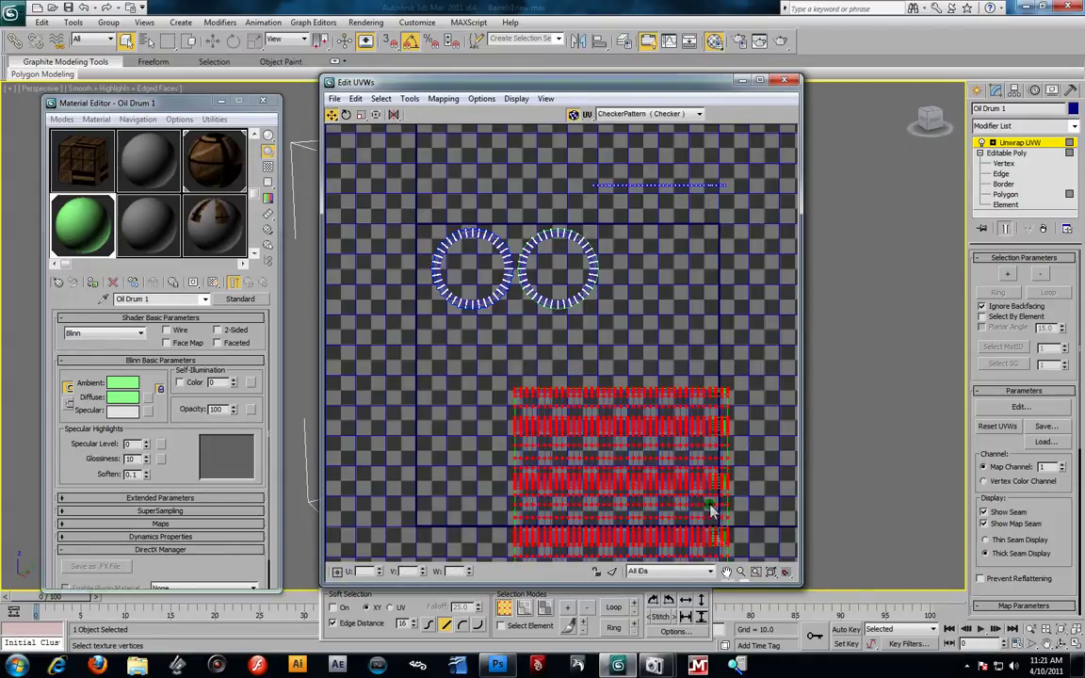
scroll(686, 476, down, 2)
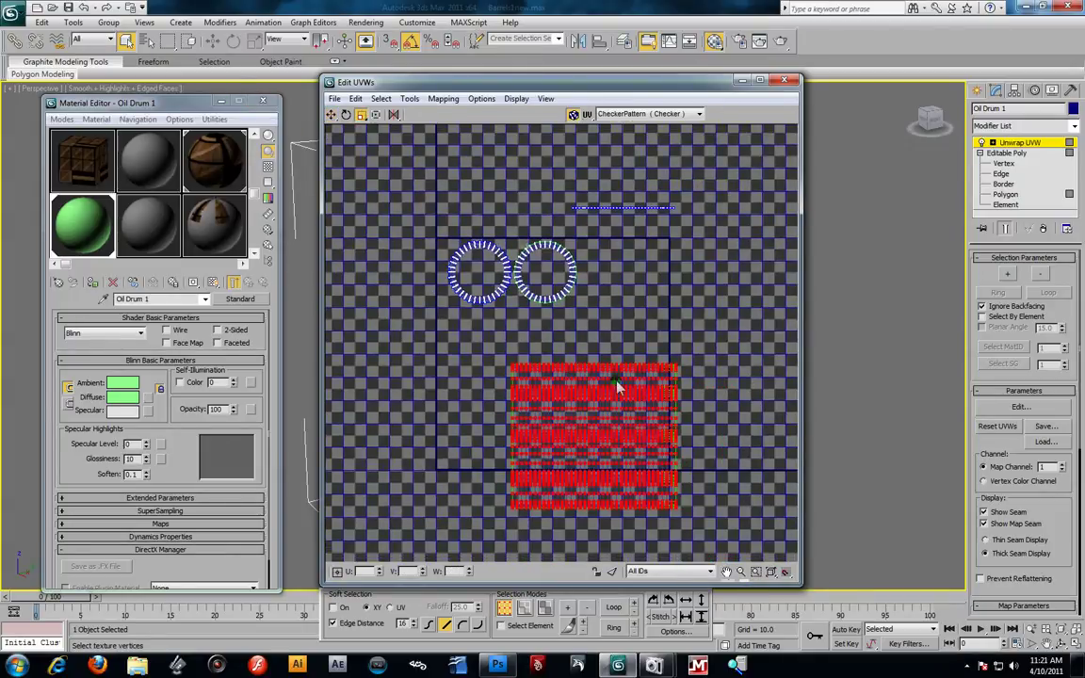
mouse_move(612, 395)
mouse_down()
mouse_move(601, 368)
mouse_move(604, 380)
mouse_up()
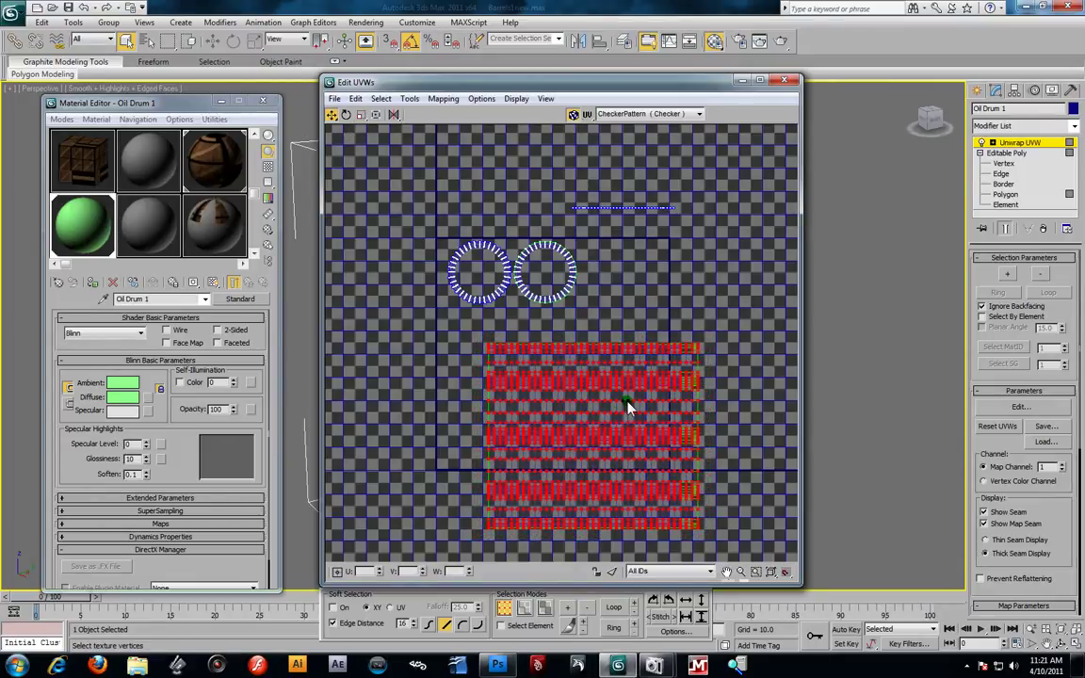
drag(630, 407, 601, 373)
drag(440, 202, 744, 533)
click(405, 100)
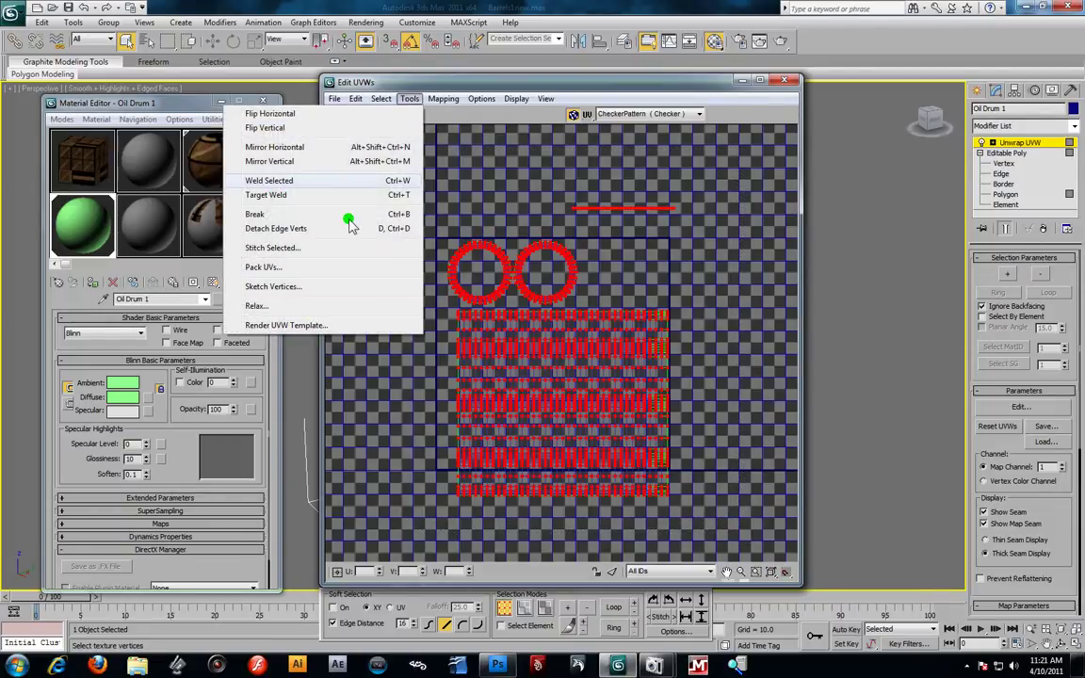
- Pack all UV shells into the tile and enable whole-element selection
click(324, 269)
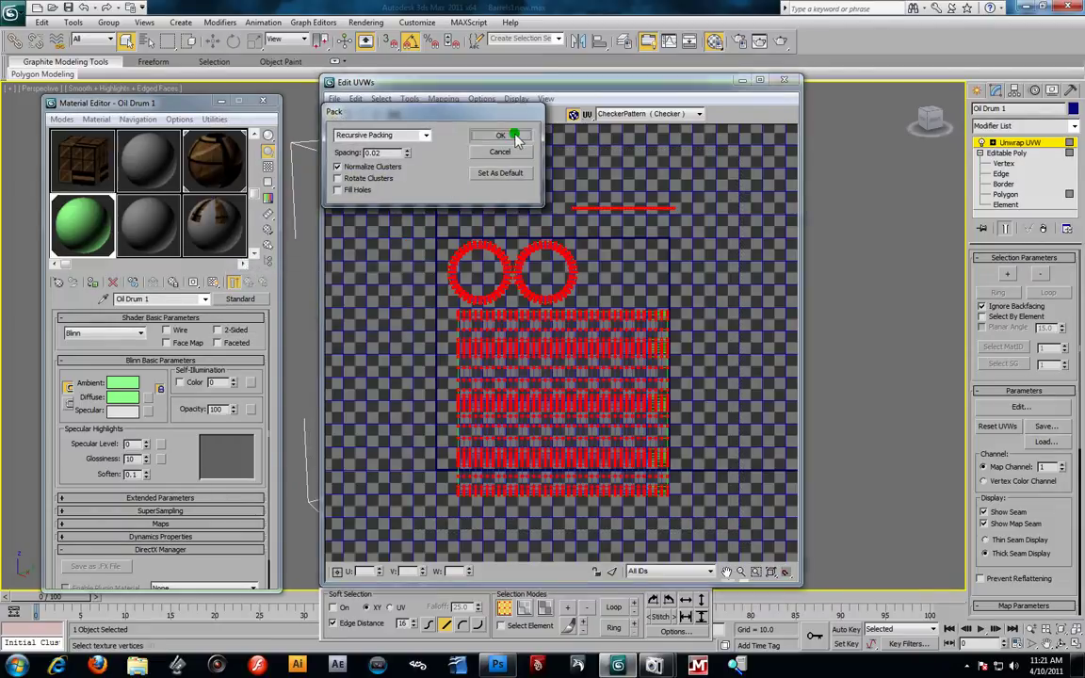
click(513, 137)
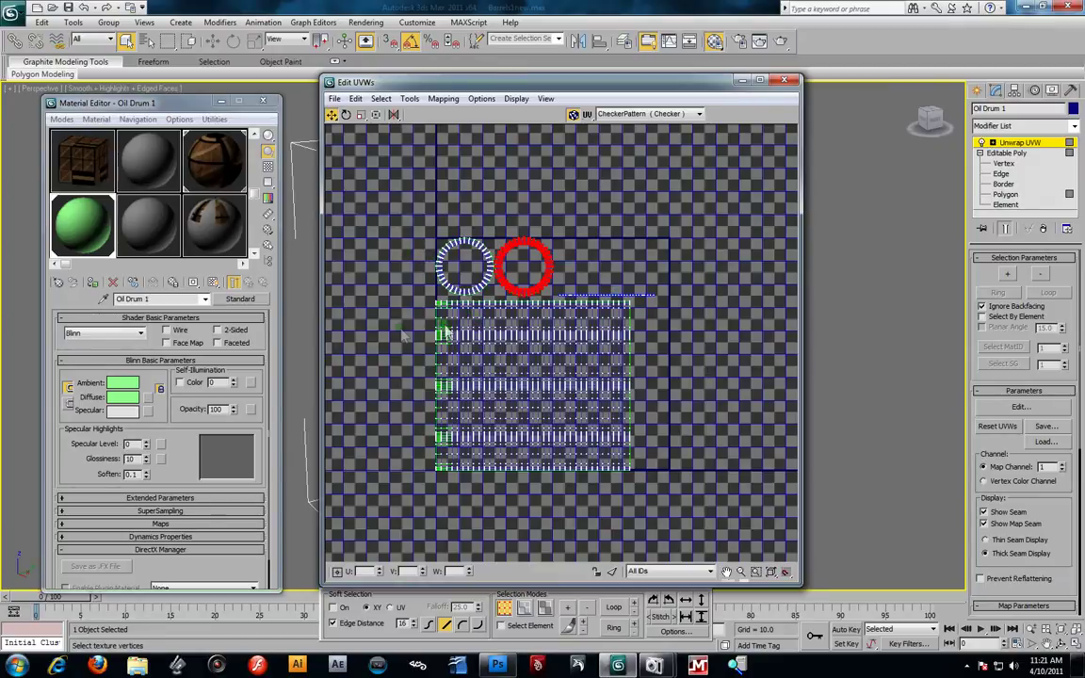
click(519, 377)
click(503, 626)
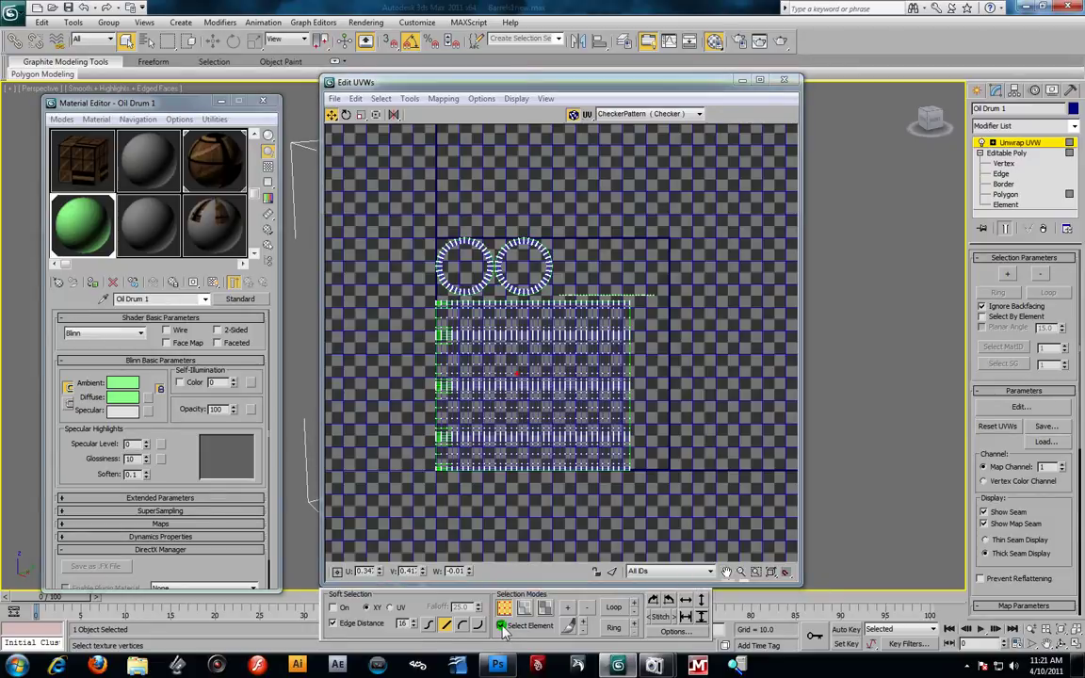
- Nudge the side grid shell slightly right and raise the thin strip to V 0.79
click(567, 436)
drag(584, 393, 601, 395)
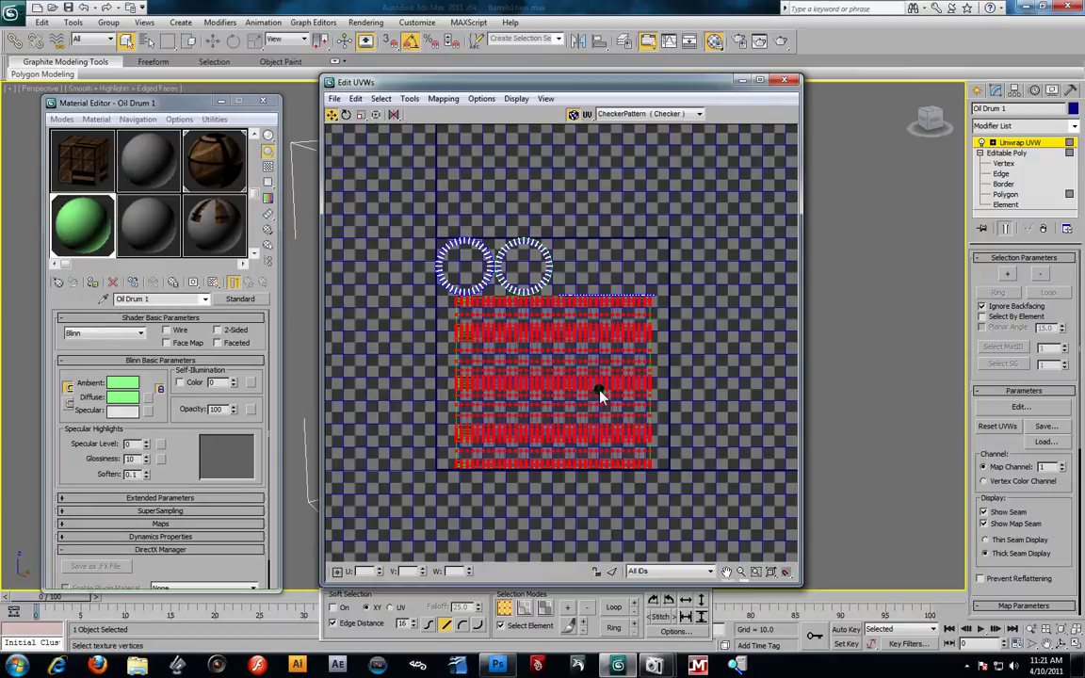
click(614, 299)
drag(621, 299, 624, 289)
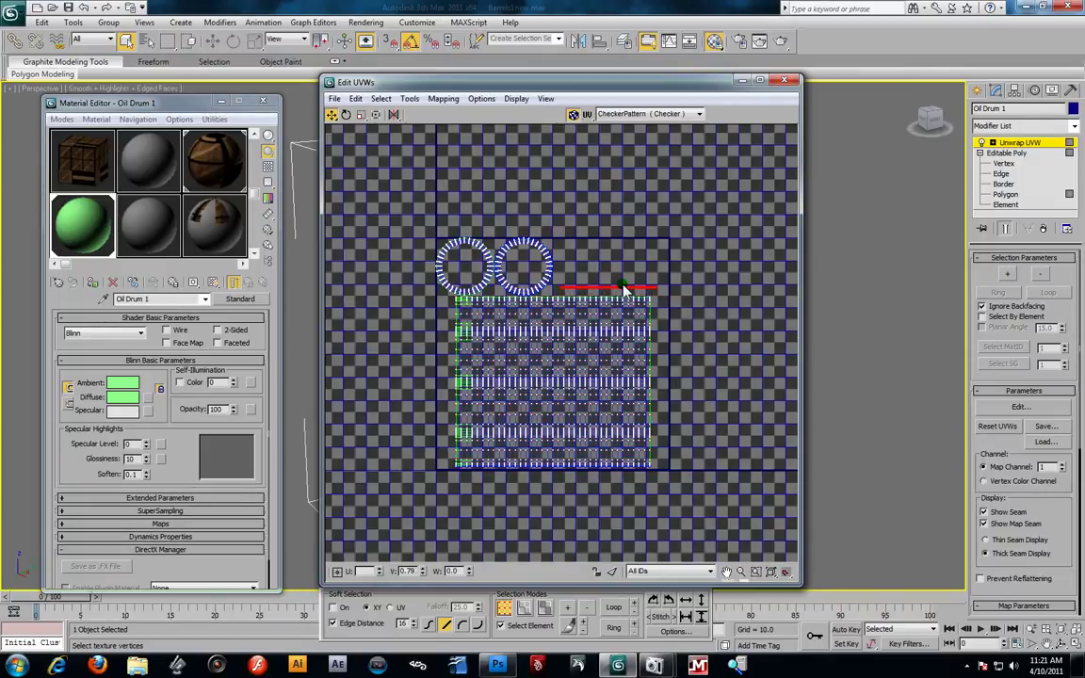
- Nudge the right lid circle shell slightly and check the left circle's placement
click(747, 361)
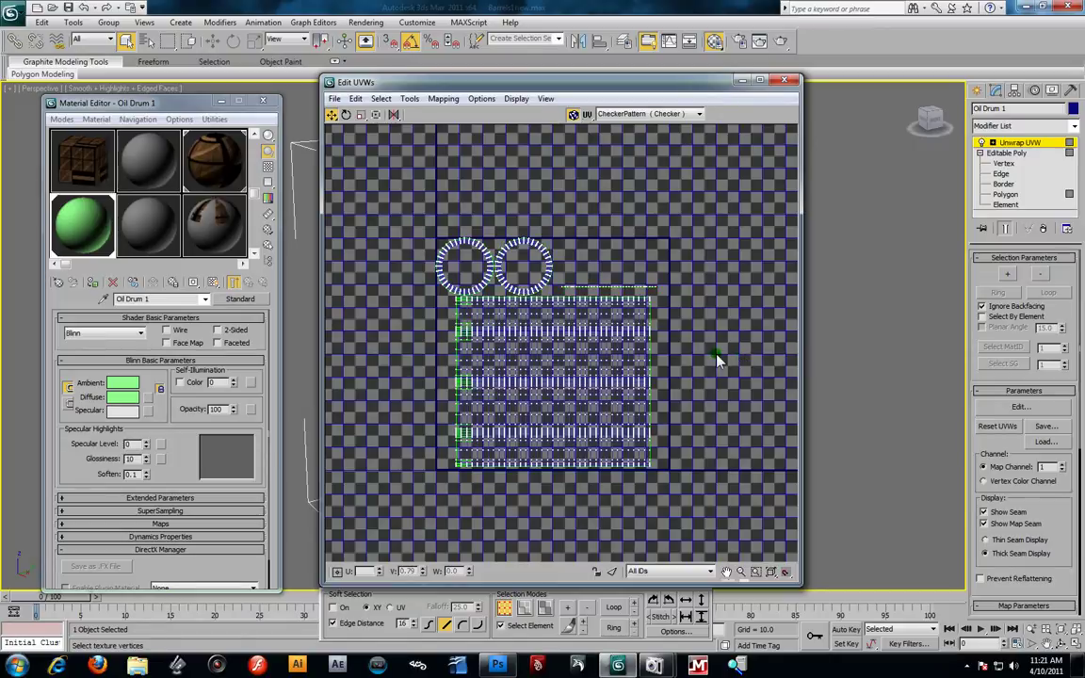
click(545, 257)
drag(546, 256, 549, 257)
click(489, 255)
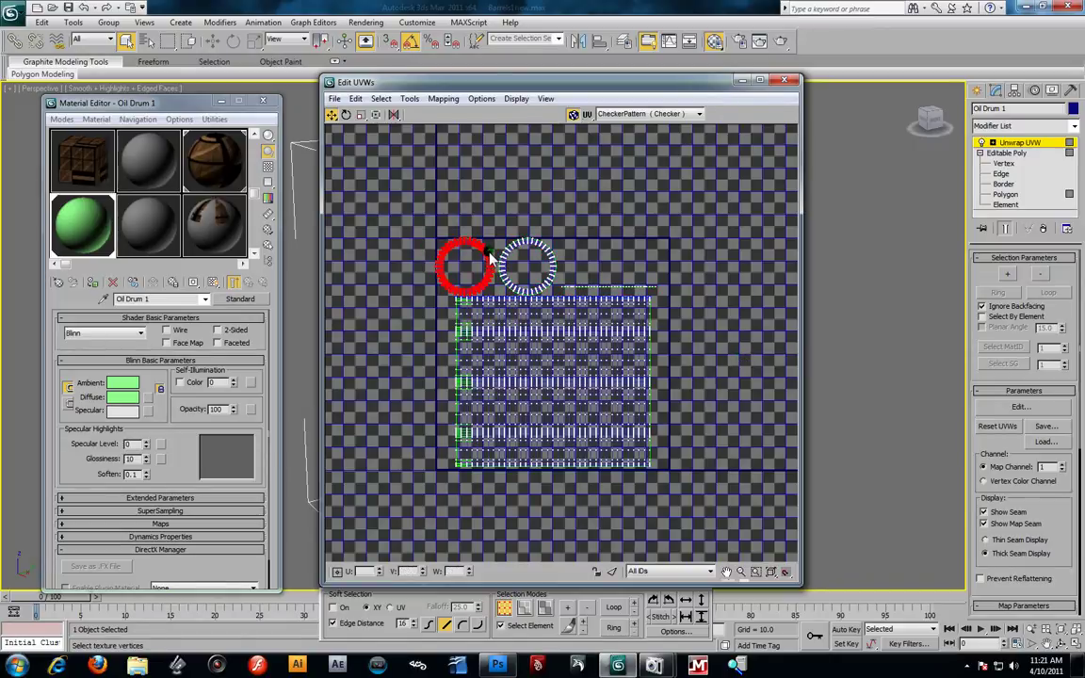
click(691, 289)
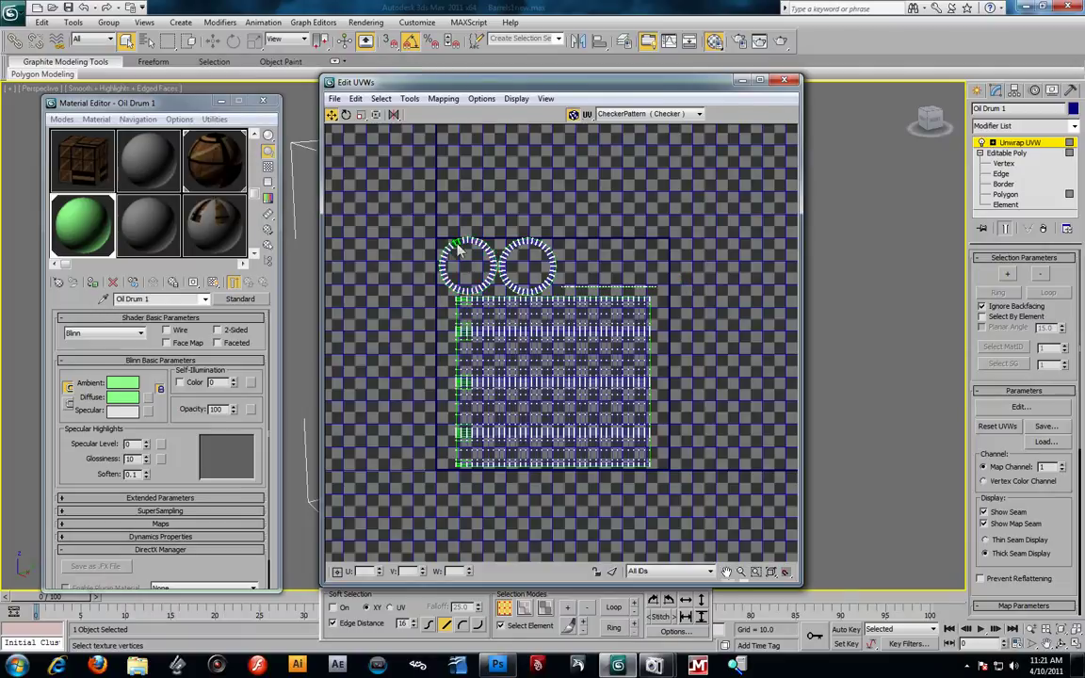
click(468, 247)
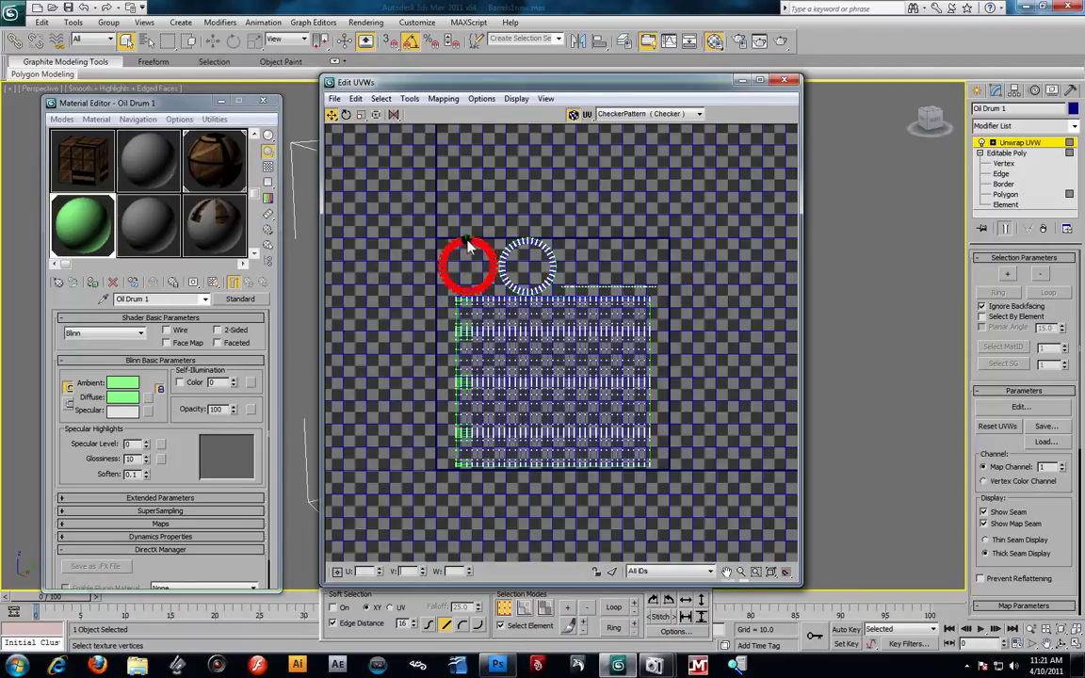
click(722, 279)
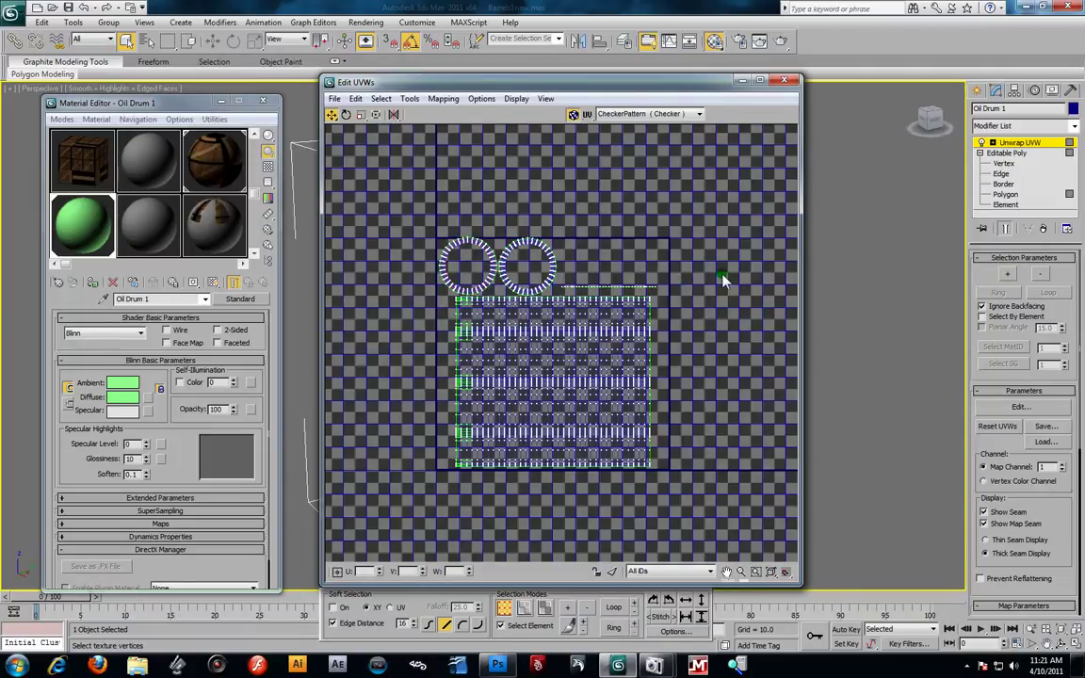
click(410, 99)
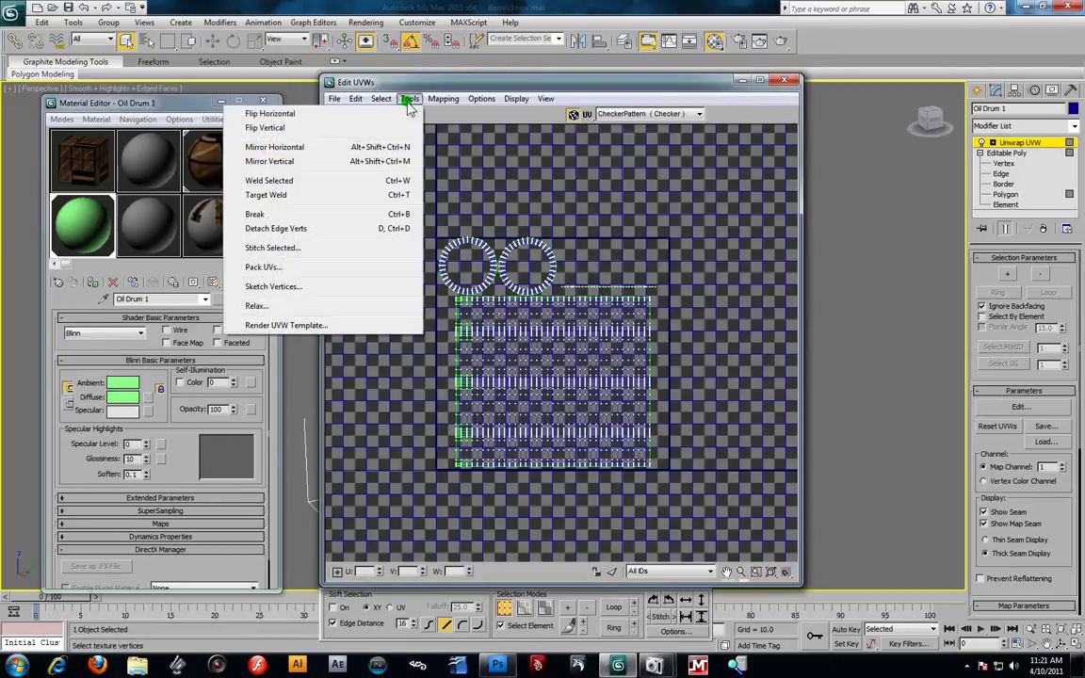
- Render the UV layout as a 1024×1024 template, inspect it, and open Save Image
click(318, 326)
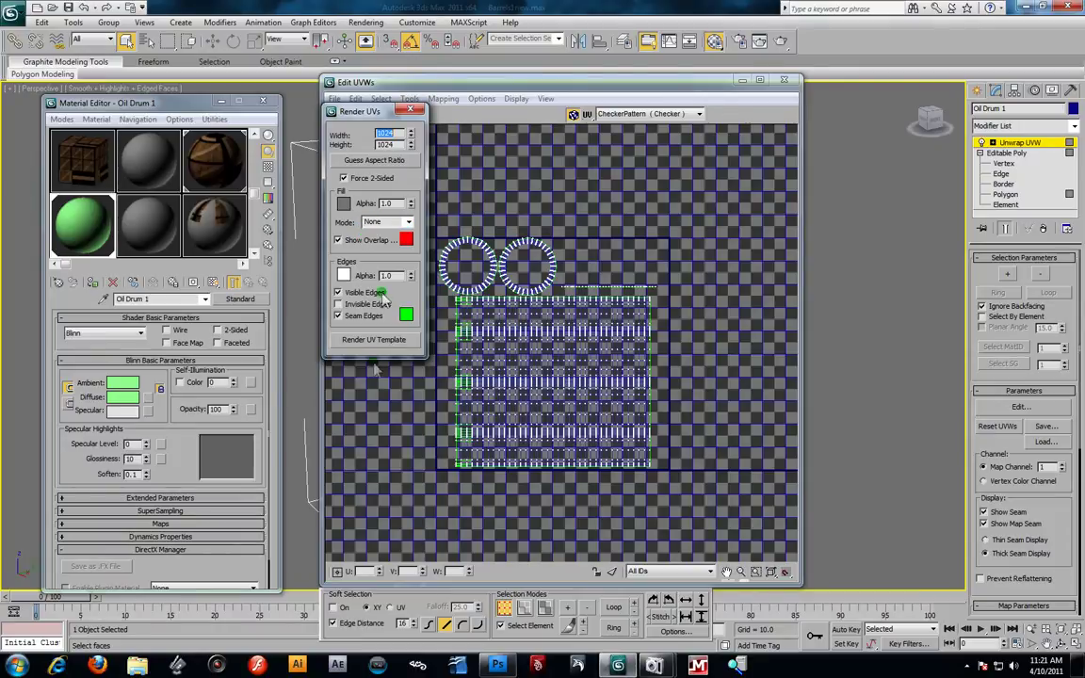
key(Return)
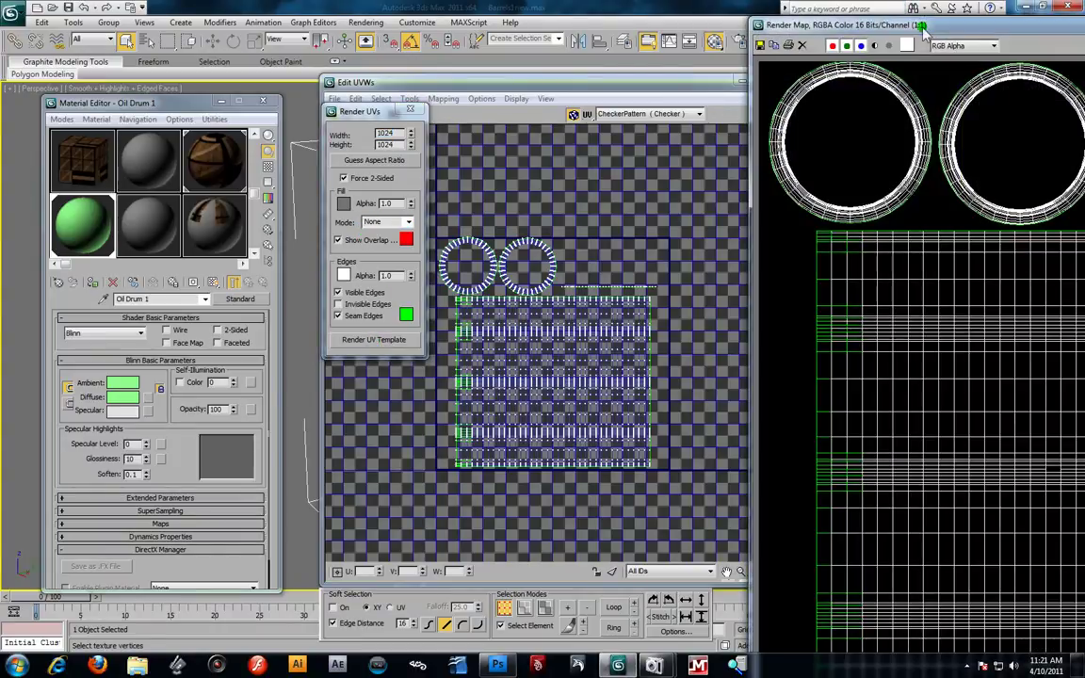
drag(926, 29, 327, 32)
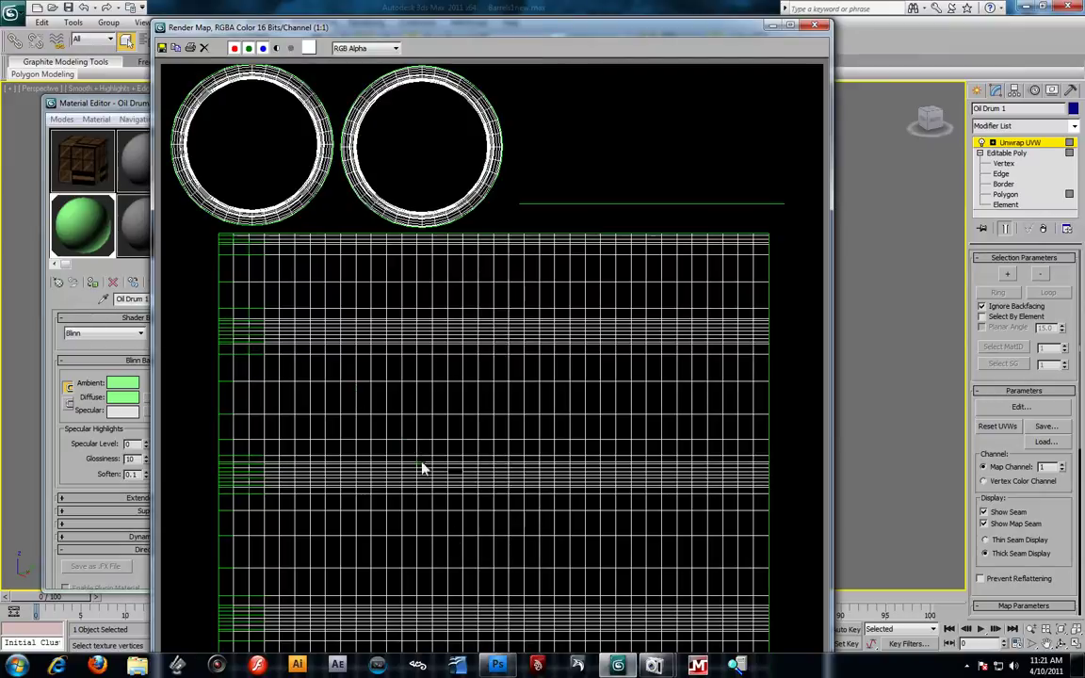
scroll(466, 504, down, 1)
scroll(466, 504, up, 2)
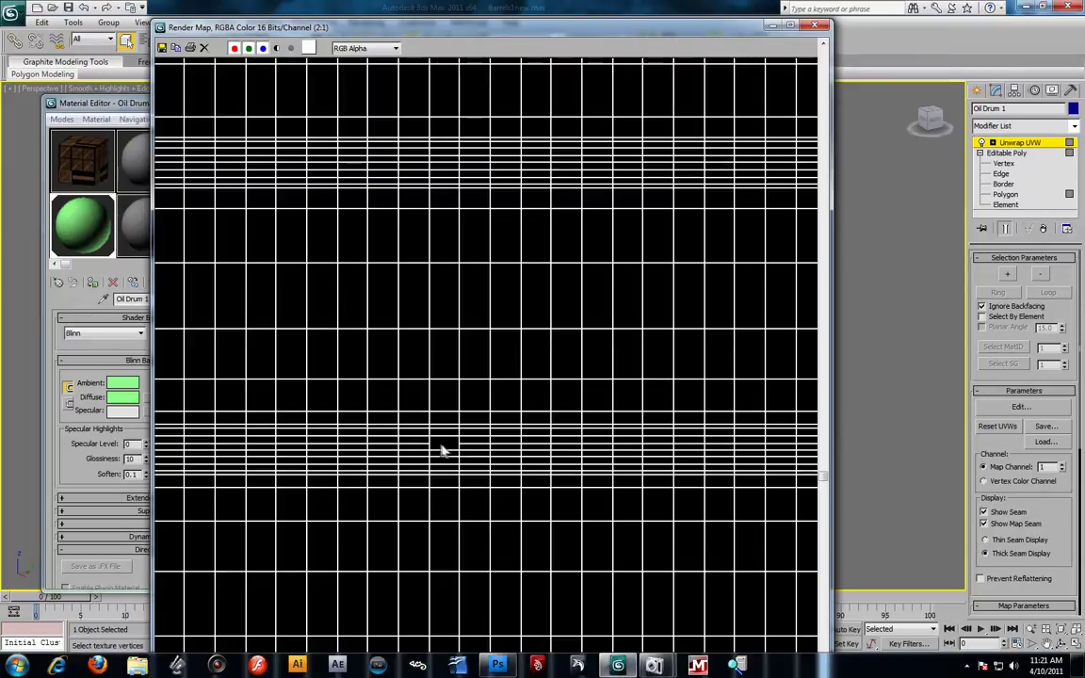
scroll(456, 451, down, 1)
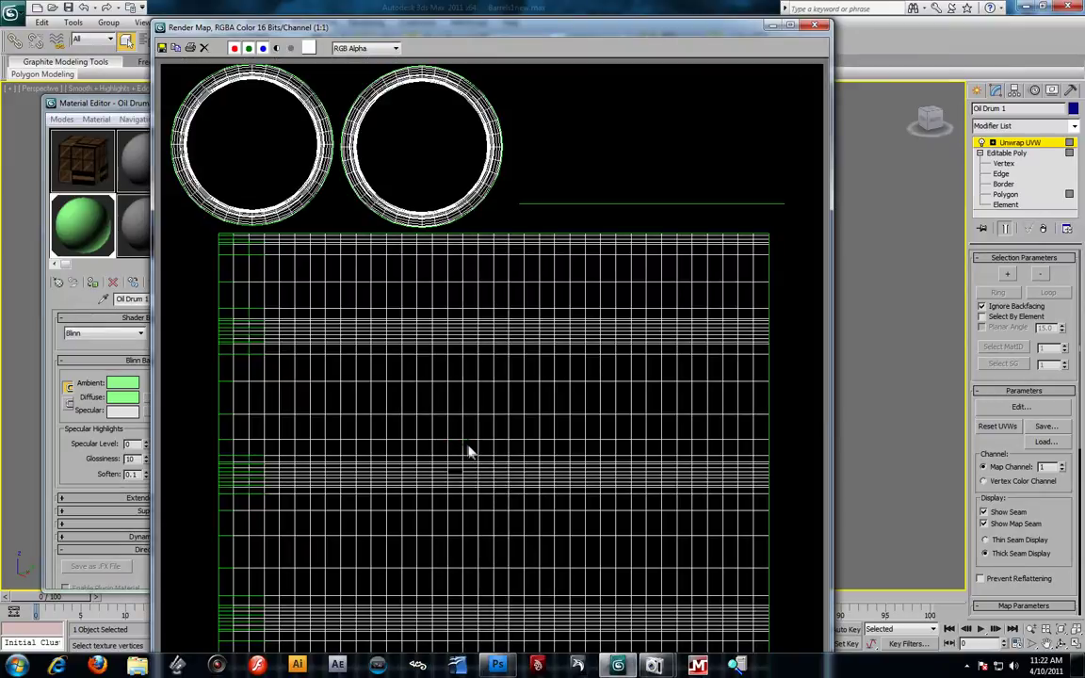
drag(517, 31, 509, 27)
scroll(477, 238, down, 1)
scroll(476, 238, up, 1)
scroll(475, 236, down, 1)
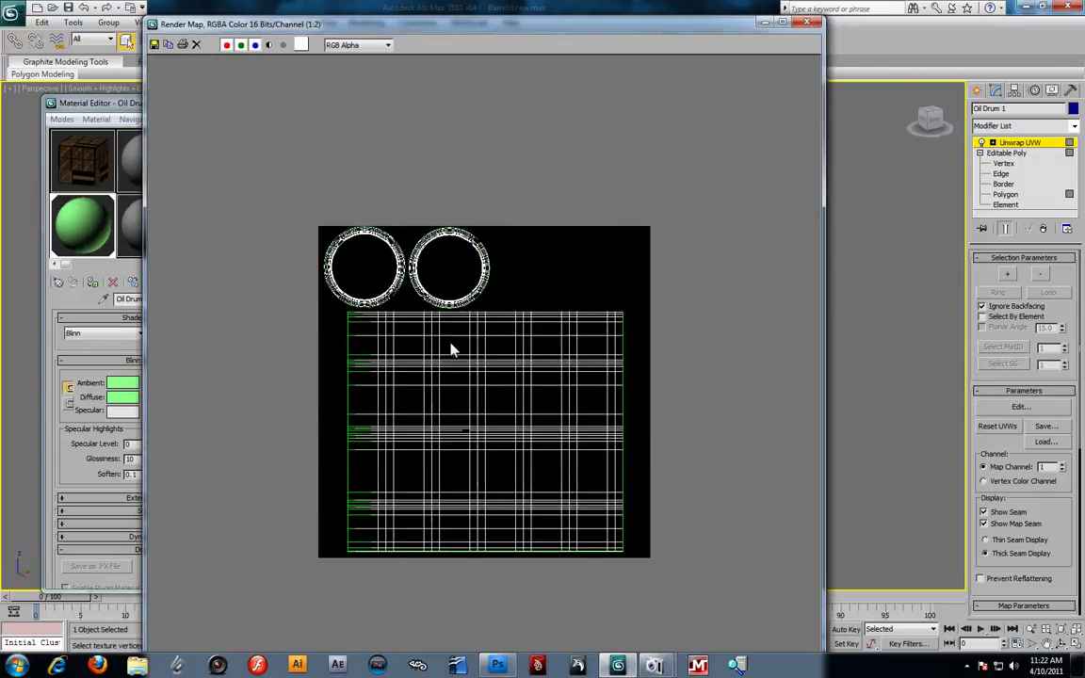
scroll(443, 347, up, 1)
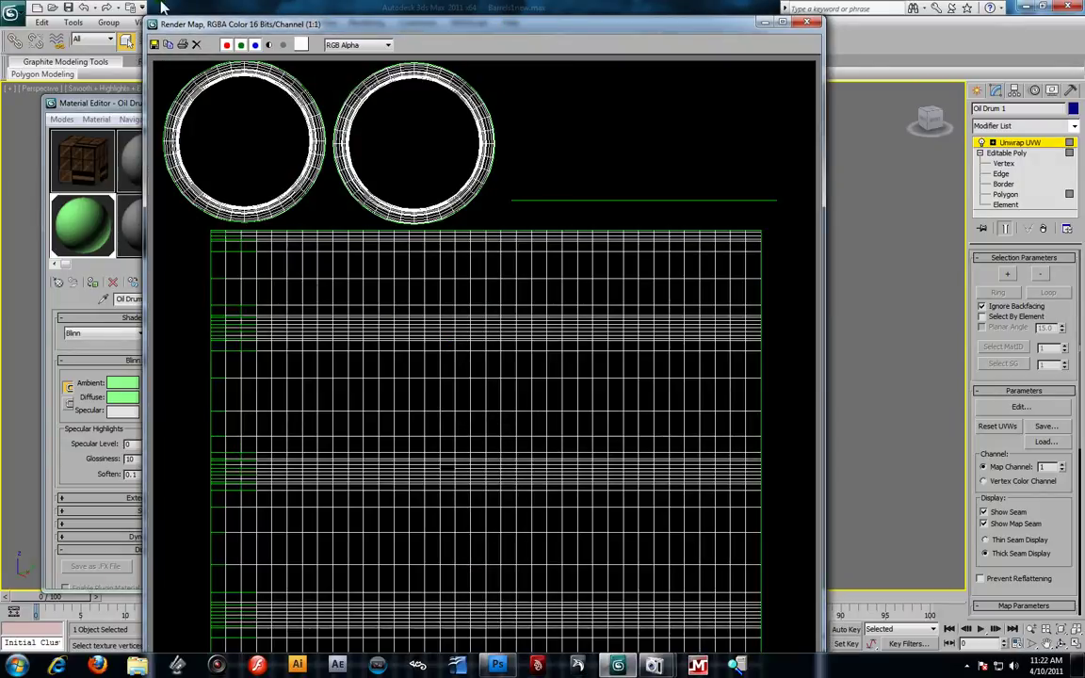
click(156, 45)
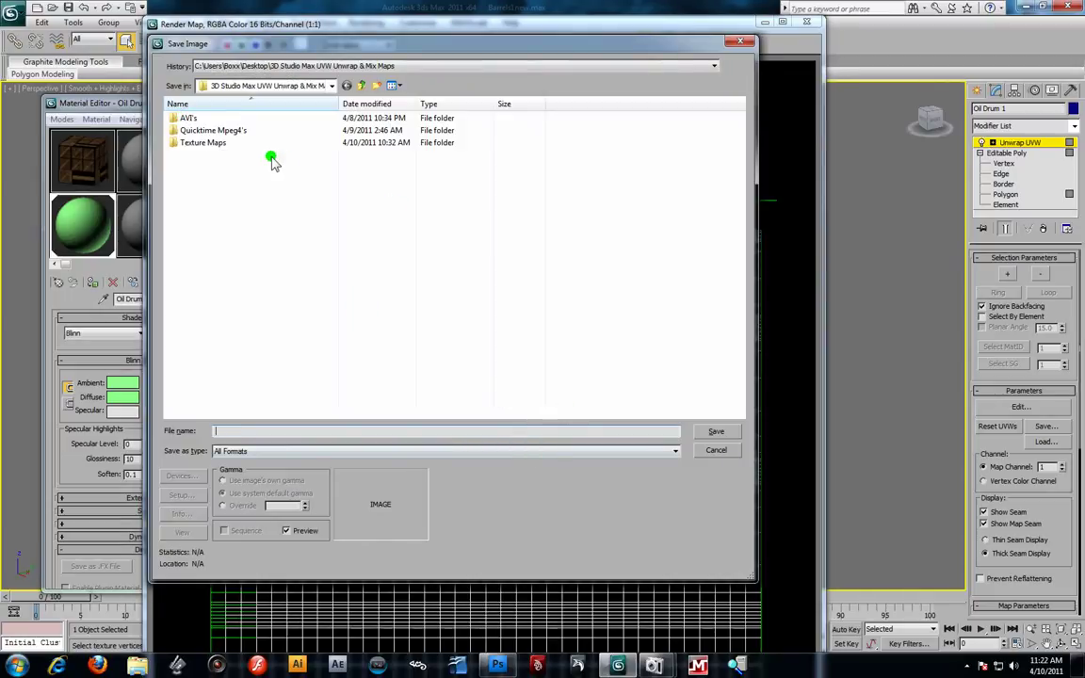
- Save the template in Texture Maps as the PNG 'Oil Drum UVW Map'
double_click(203, 142)
click(241, 433)
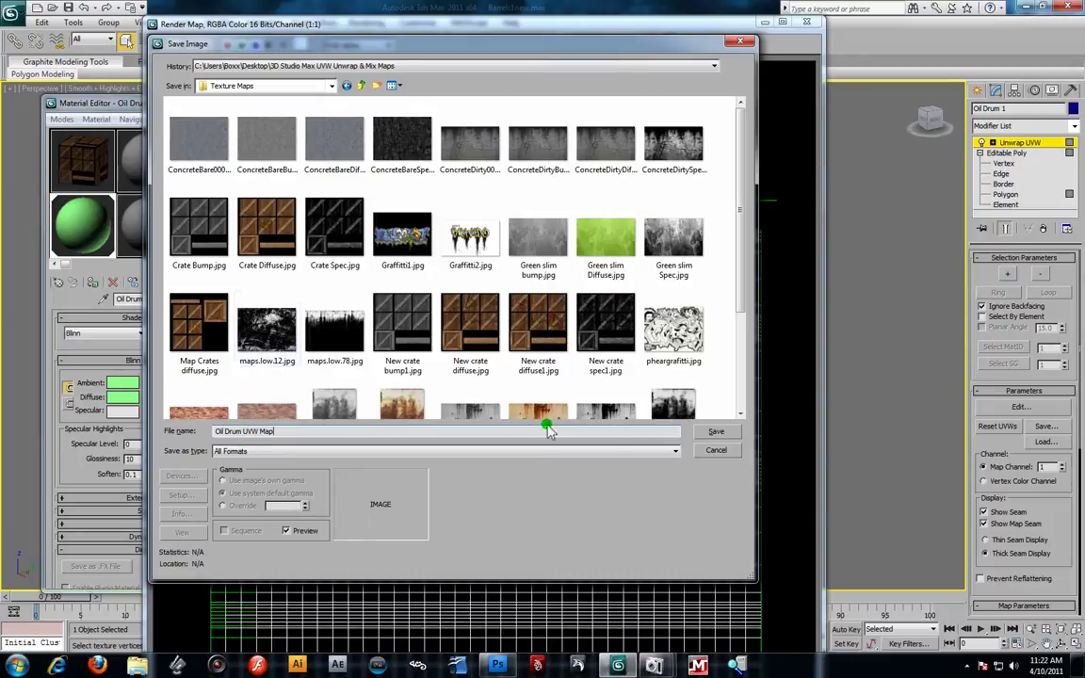
click(659, 452)
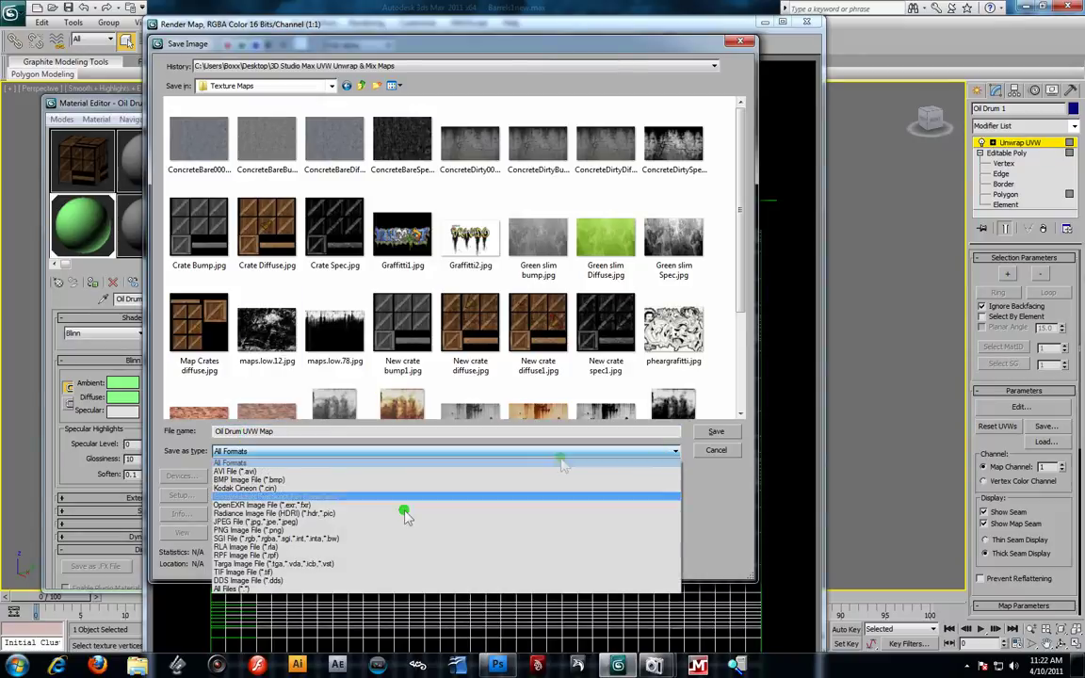
click(320, 531)
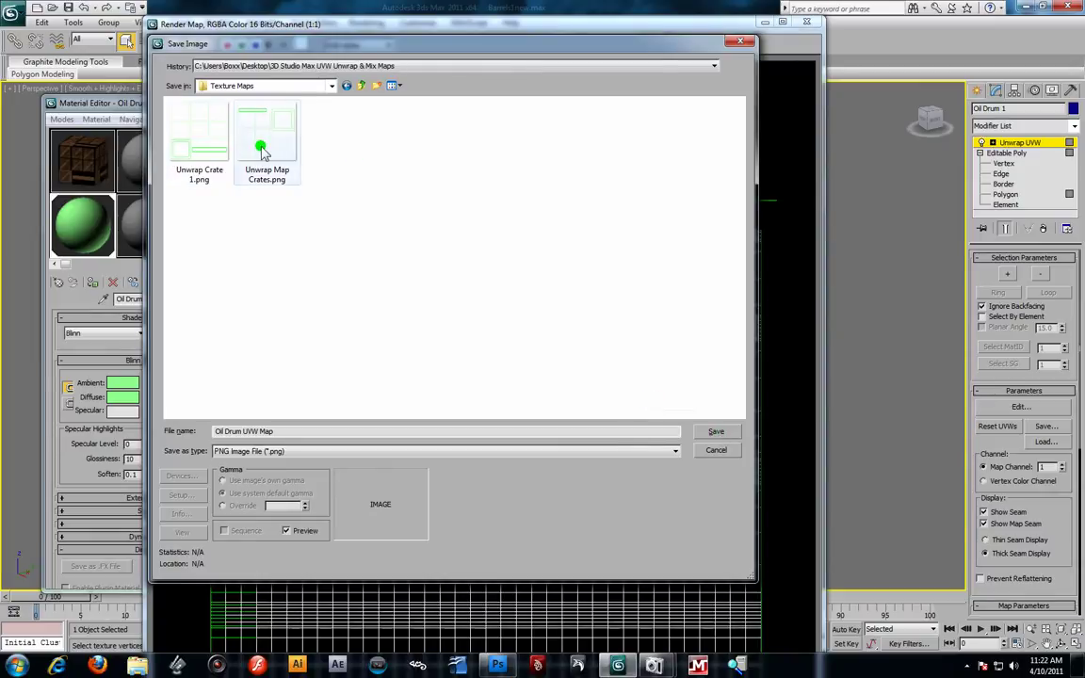
click(716, 432)
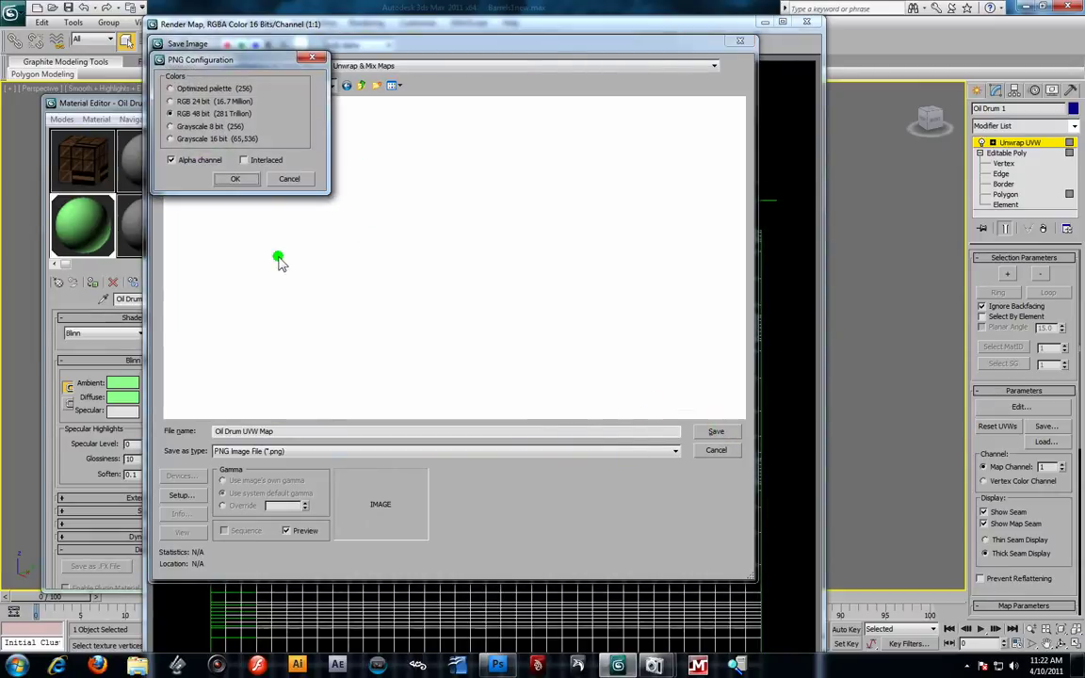
click(236, 178)
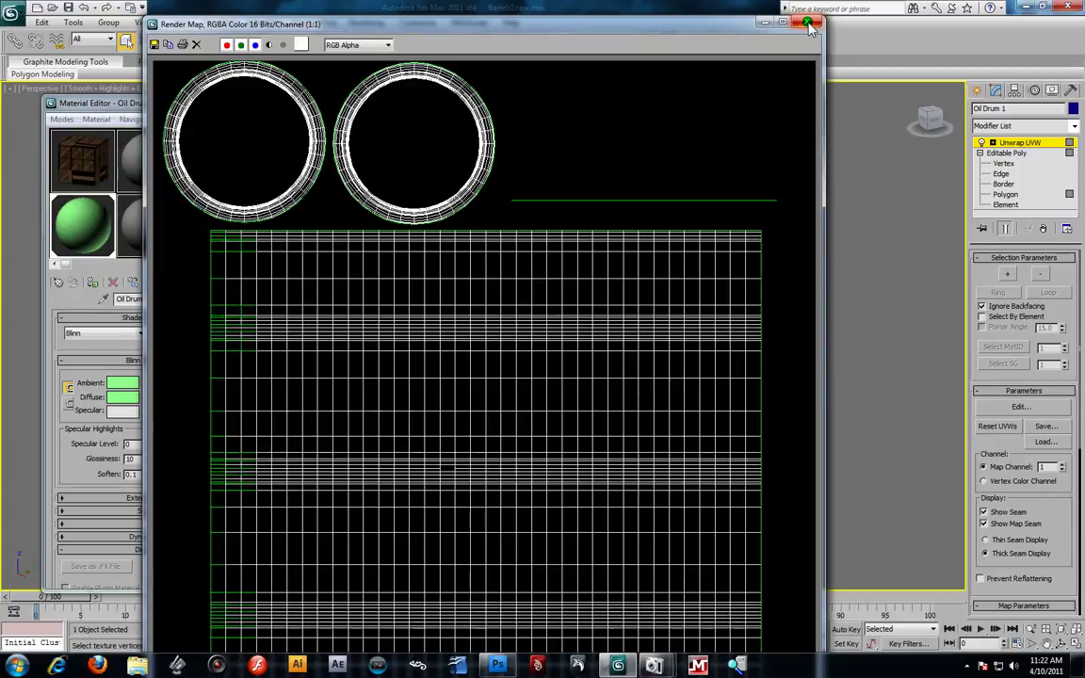
- Close the Render Map, Render UVs and Edit UVWs windows
click(809, 23)
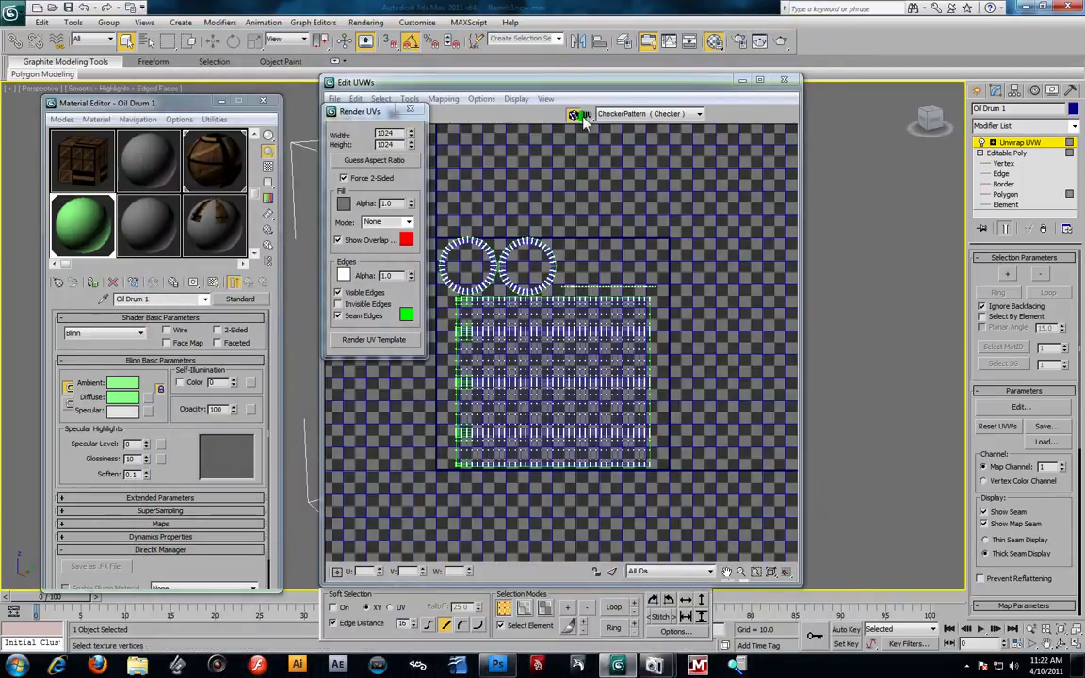
click(409, 113)
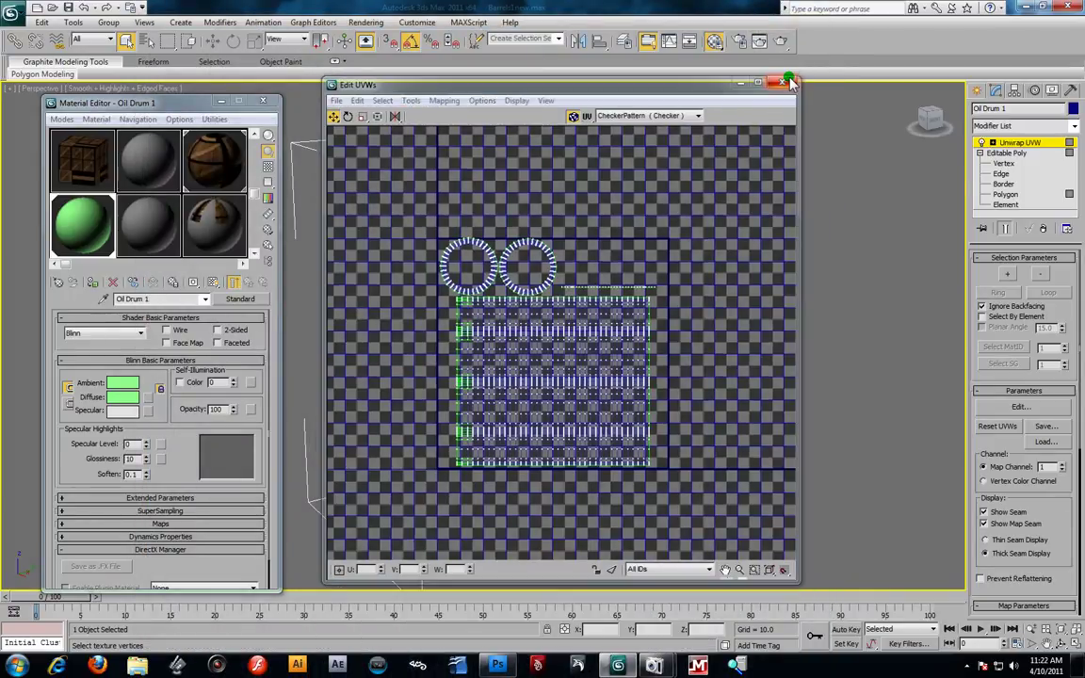
click(784, 79)
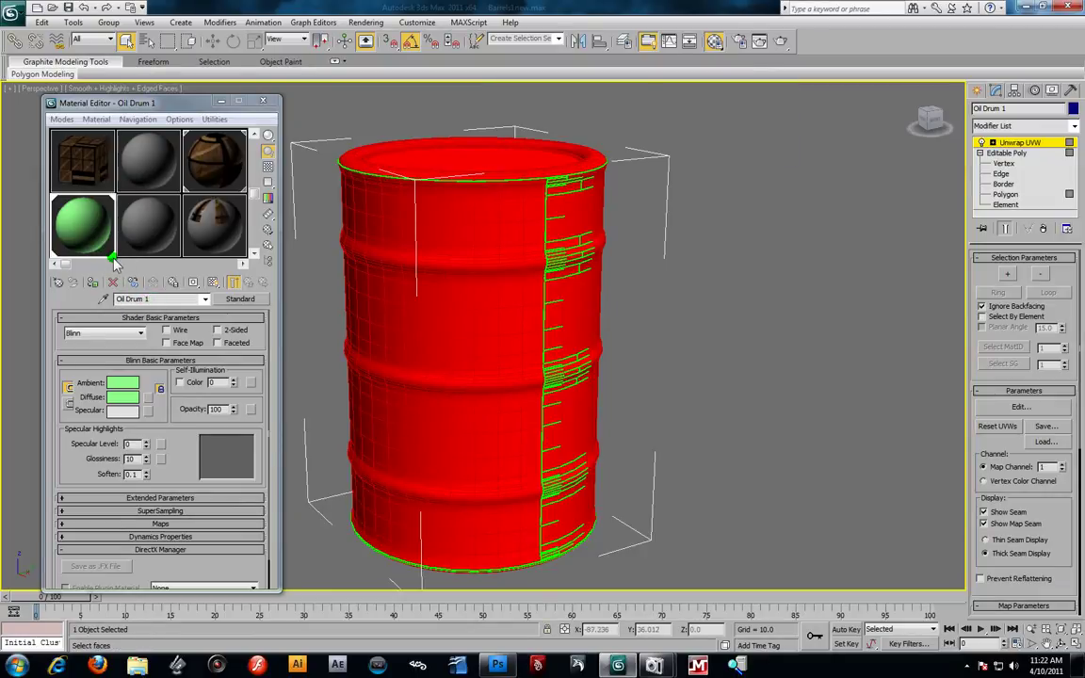
- Collapse Oil Drum 1's stack through Unwrap UVW into a single Editable Poly
right_click(1020, 143)
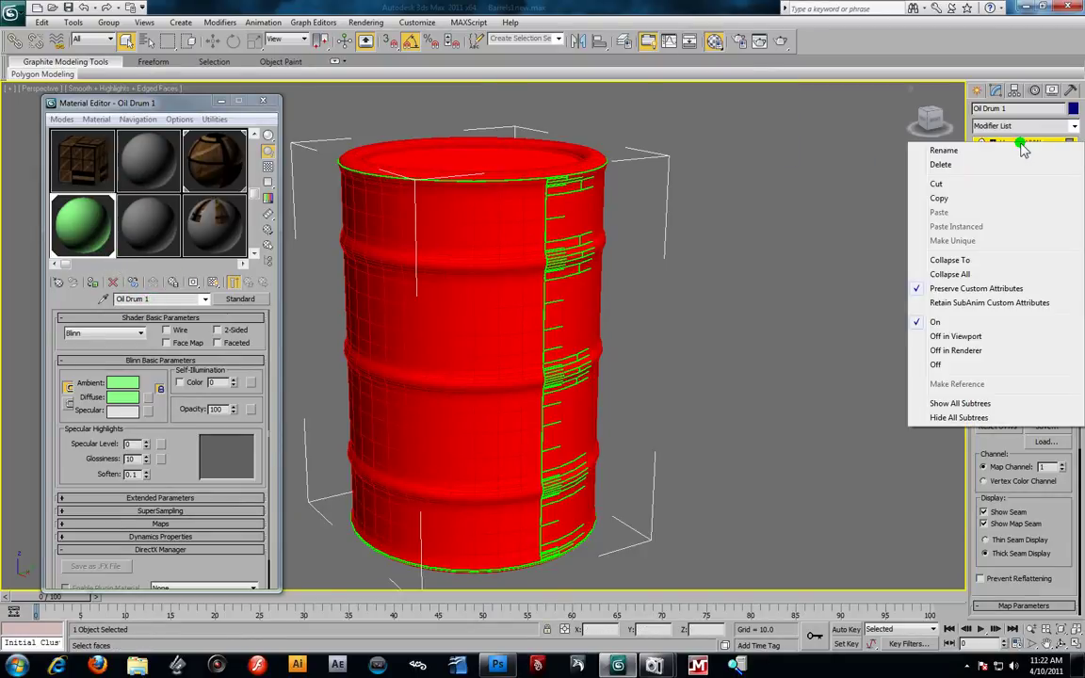
click(977, 260)
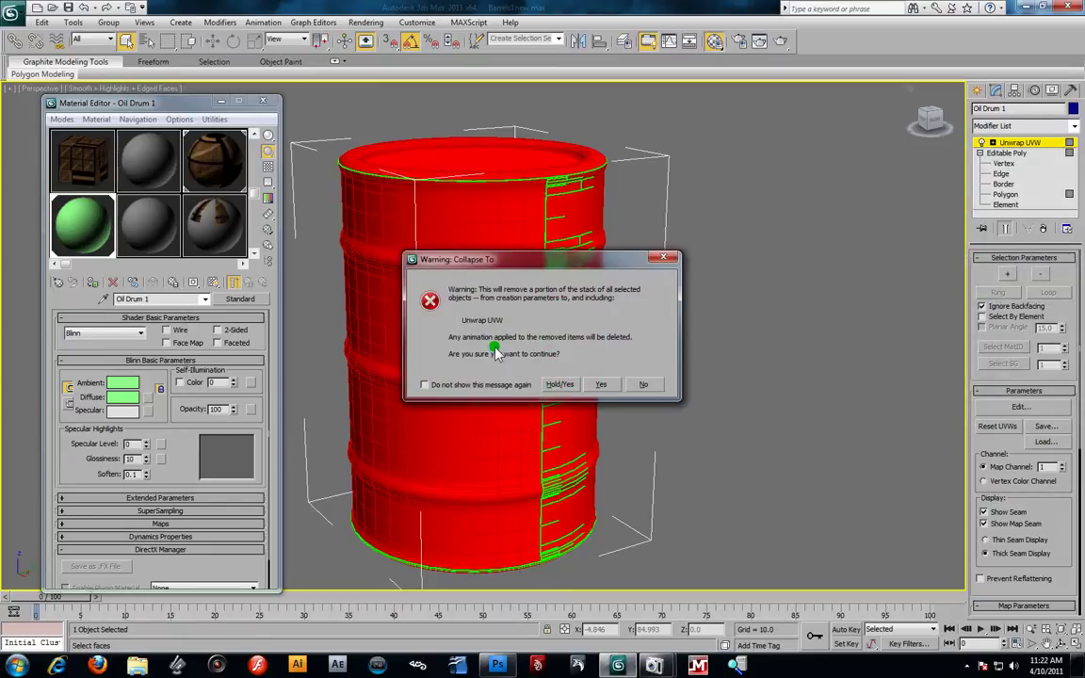
click(604, 379)
alt+middle_drag(685, 358, 721, 261)
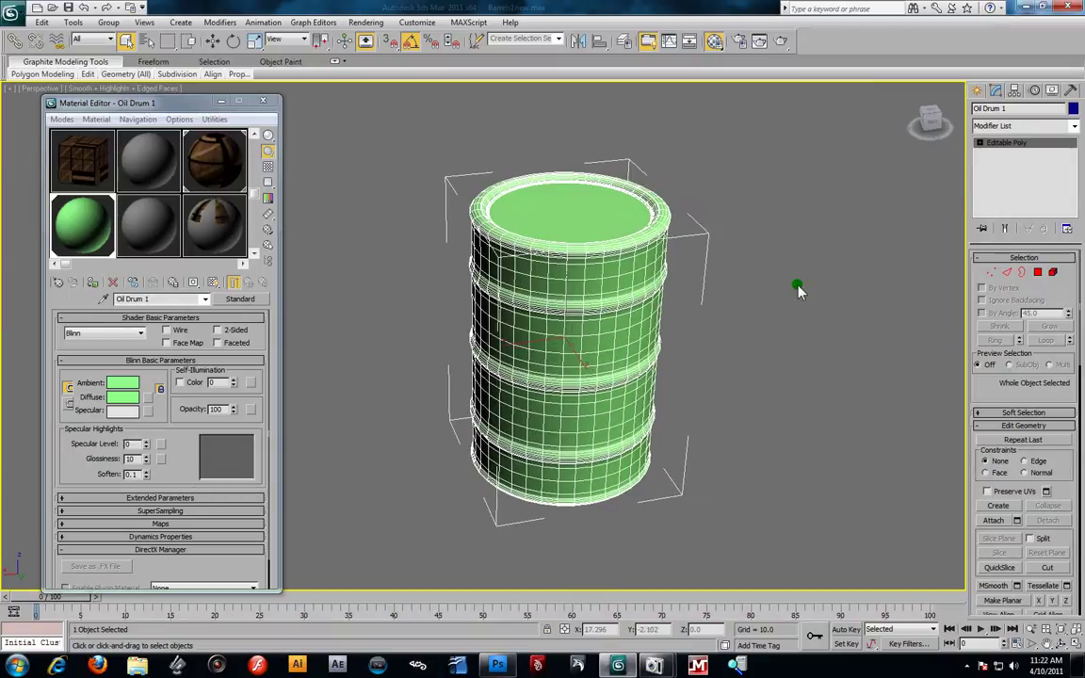
- Select all 3673 polygons of the drum and add a new Unwrap UVW modifier
click(980, 144)
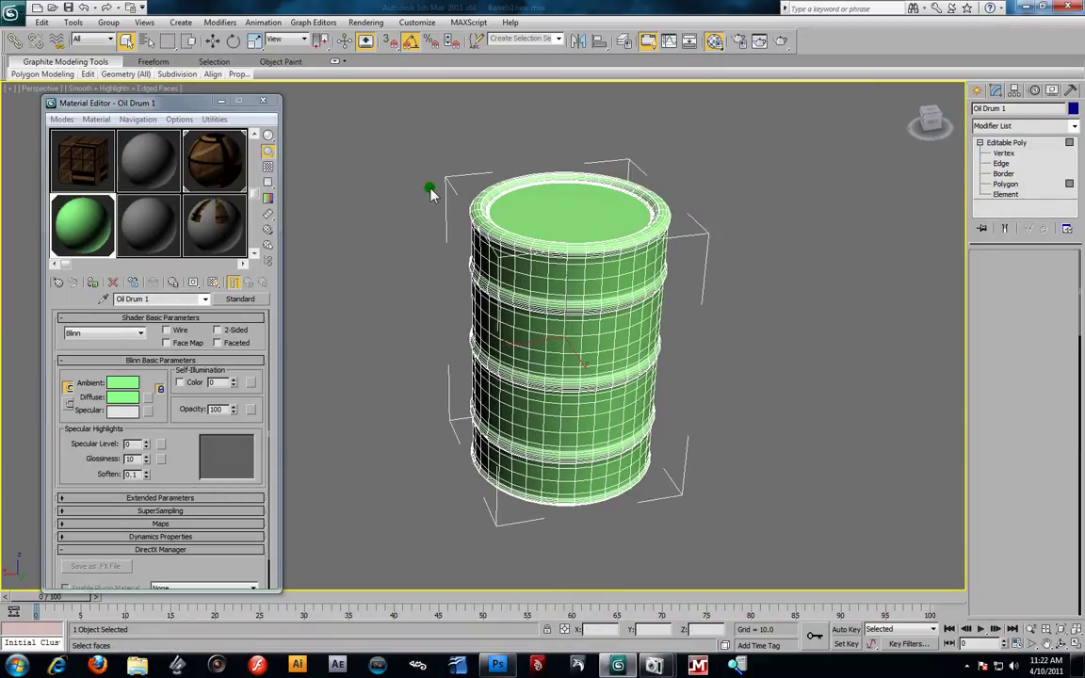
key(4)
drag(414, 124, 775, 567)
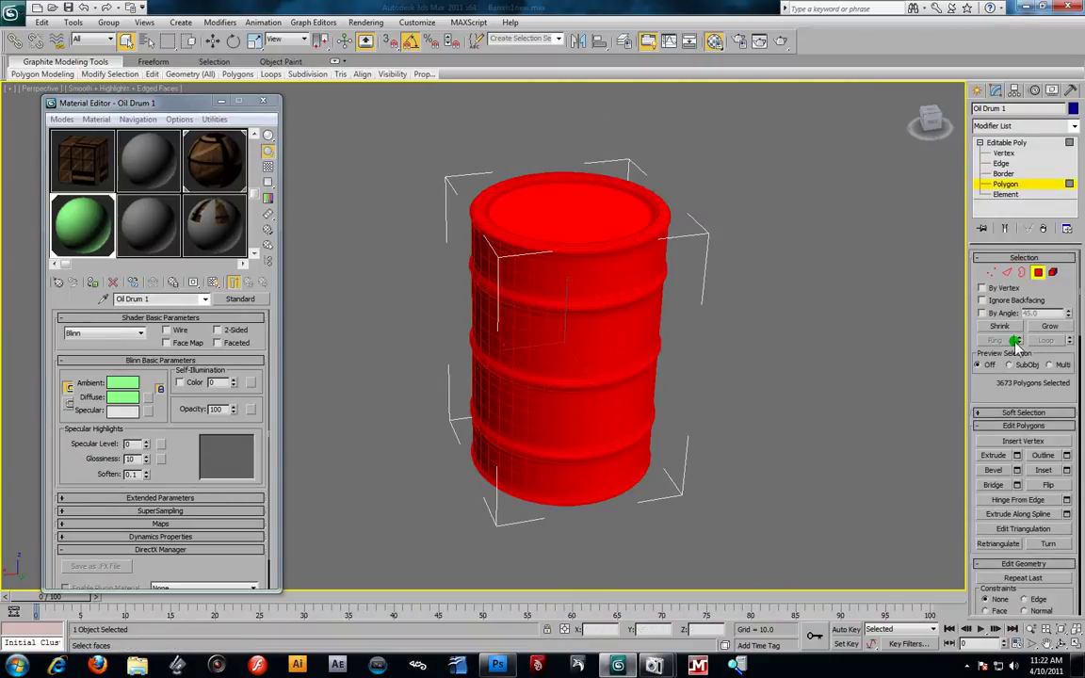
drag(994, 393, 999, 456)
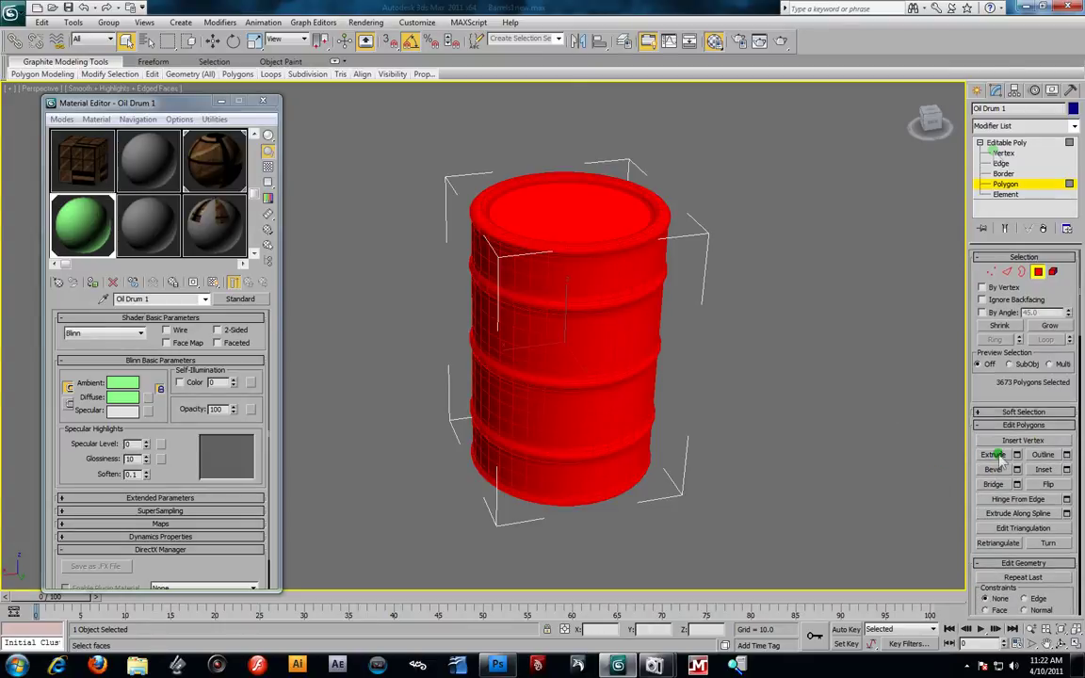
click(1074, 125)
scroll(1017, 377, down, 10)
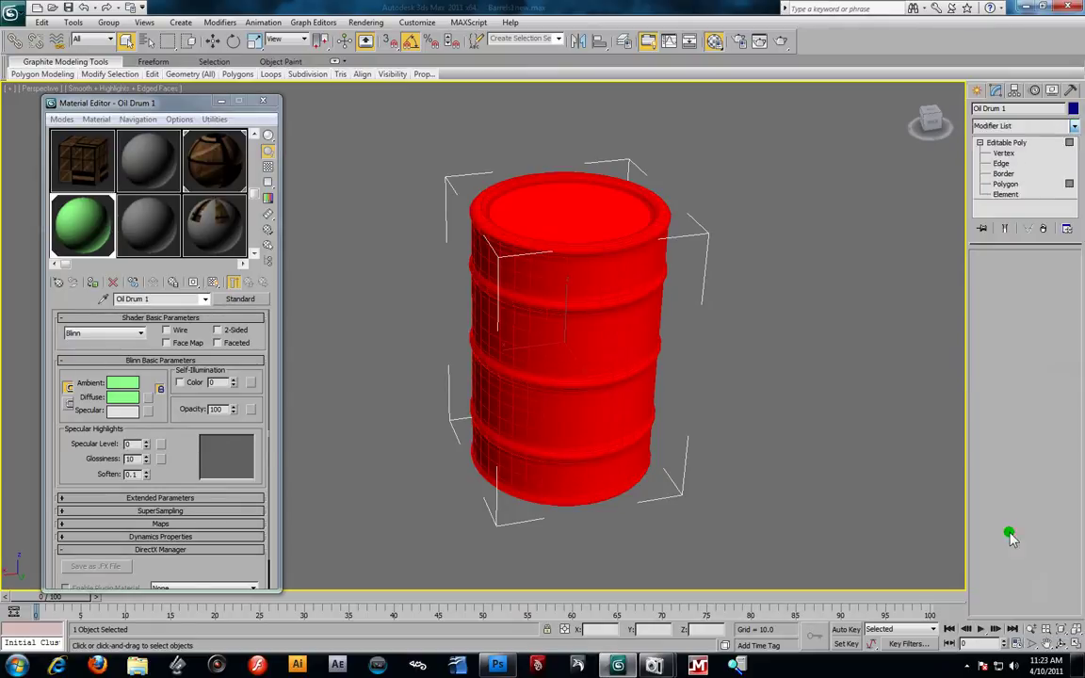
click(1004, 532)
alt+middle_drag(436, 243, 575, 235)
click(1008, 411)
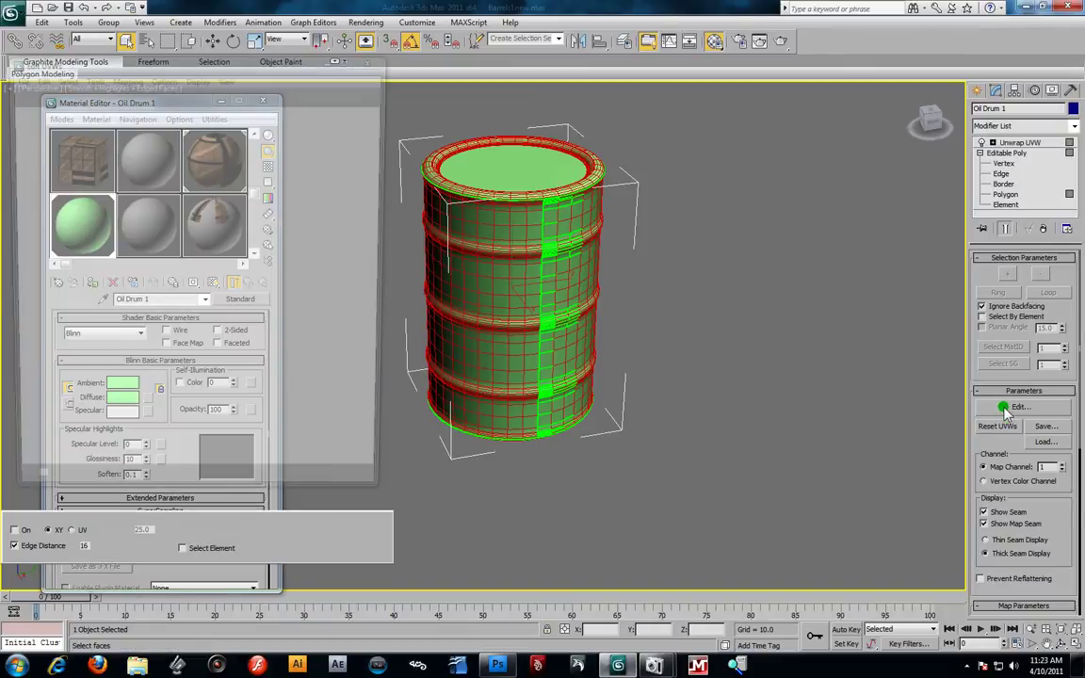
scroll(113, 272, up, 4)
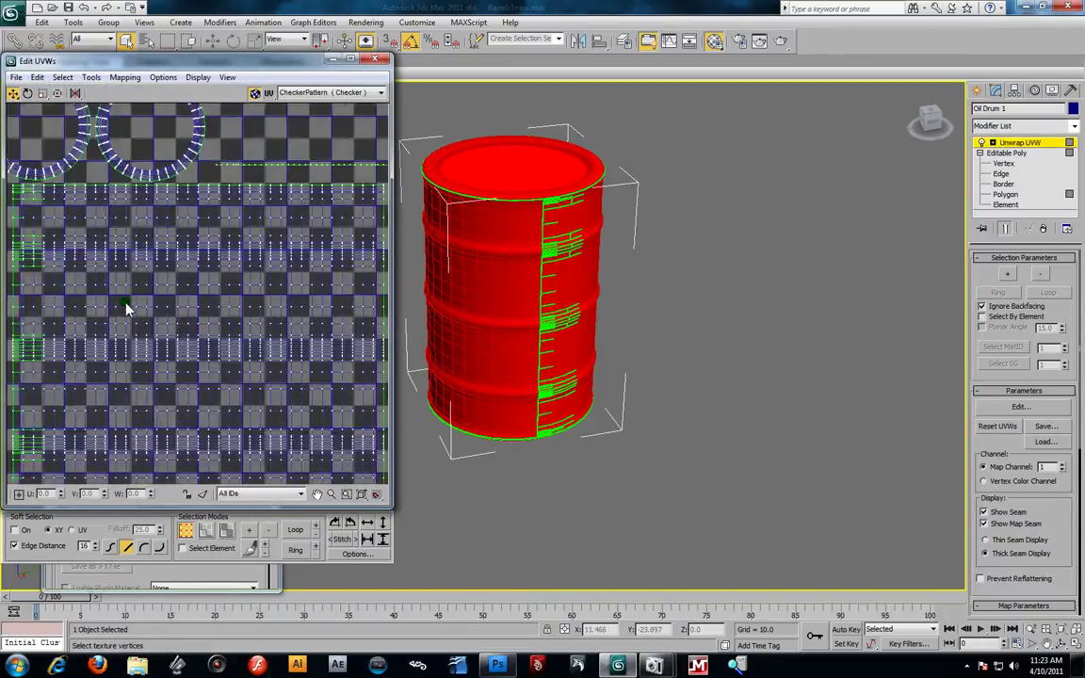
scroll(85, 270, down, 3)
scroll(134, 293, up, 3)
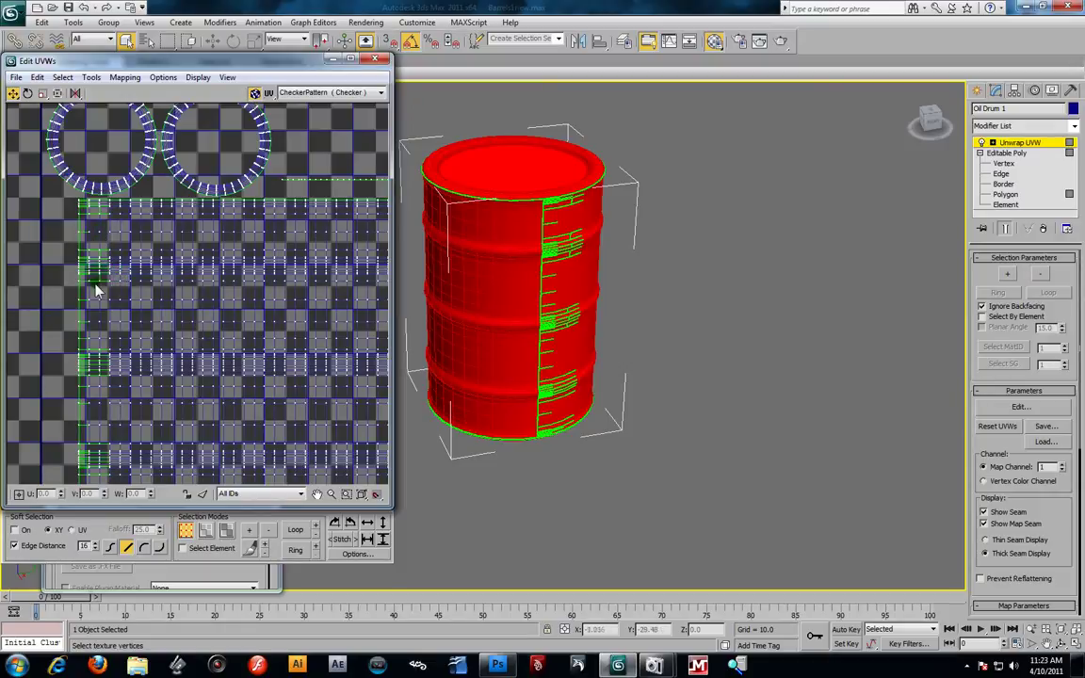
scroll(141, 325, down, 2)
middle_drag(170, 334, 201, 311)
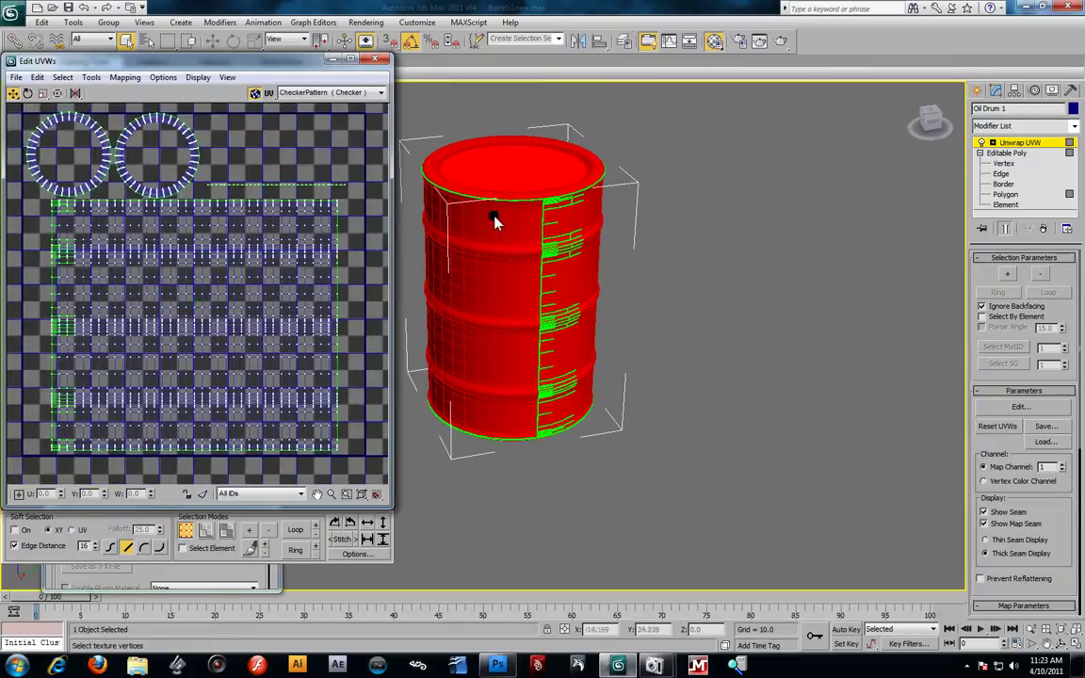
click(375, 59)
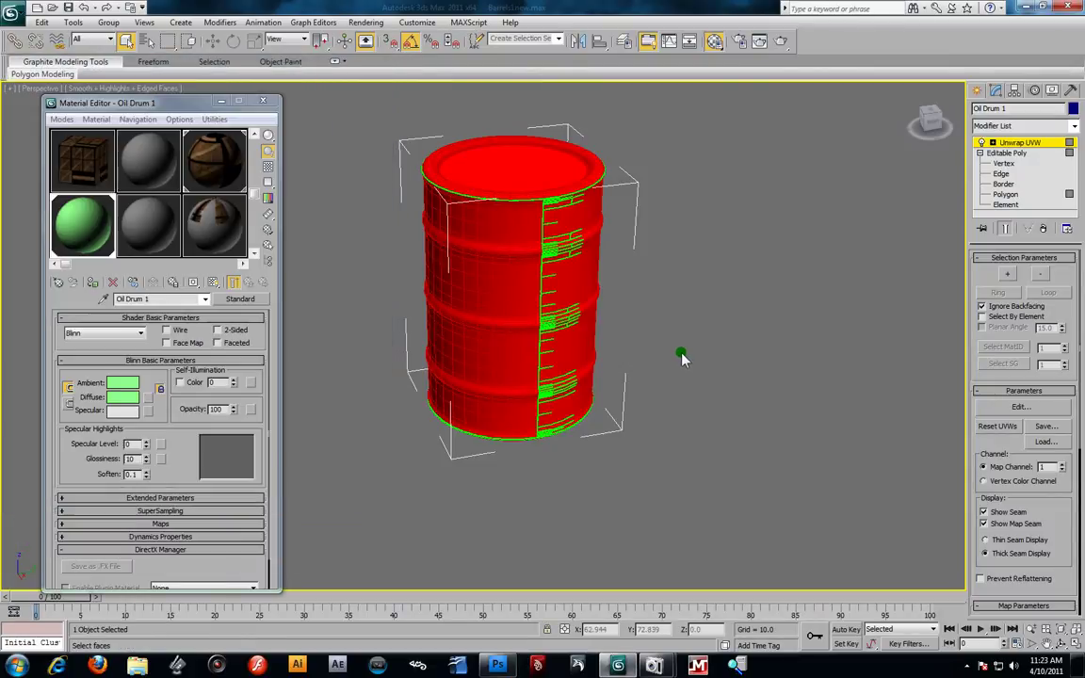
- Collapse Unwrap UVW into Oil Drum 1's Editable Poly and frame the drum in view
right_click(985, 142)
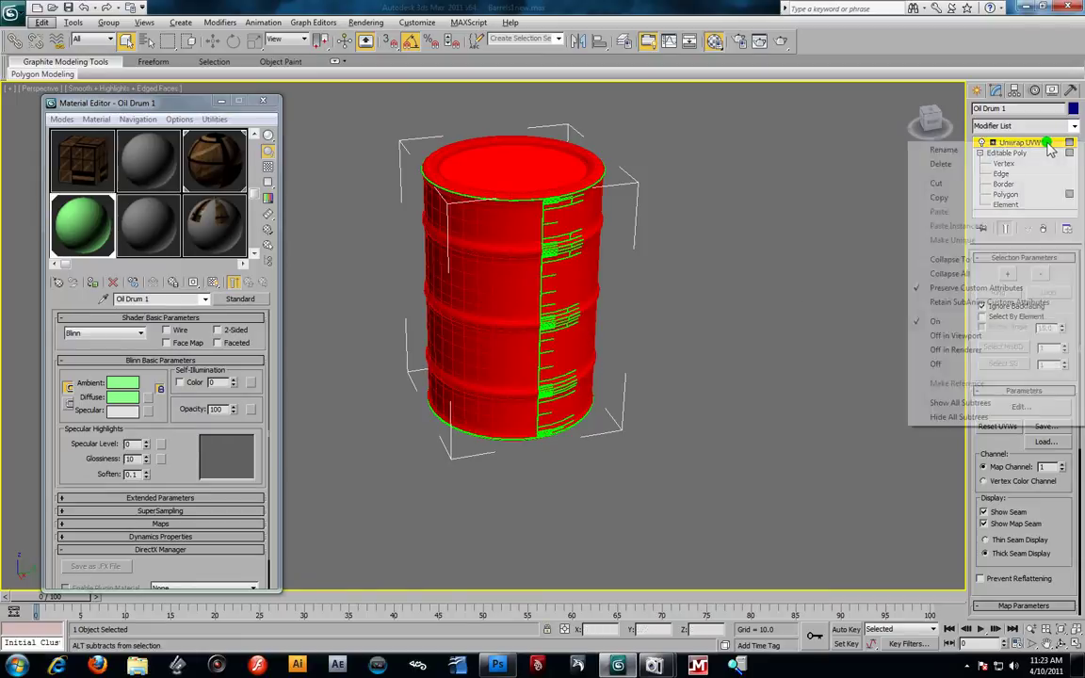
click(953, 259)
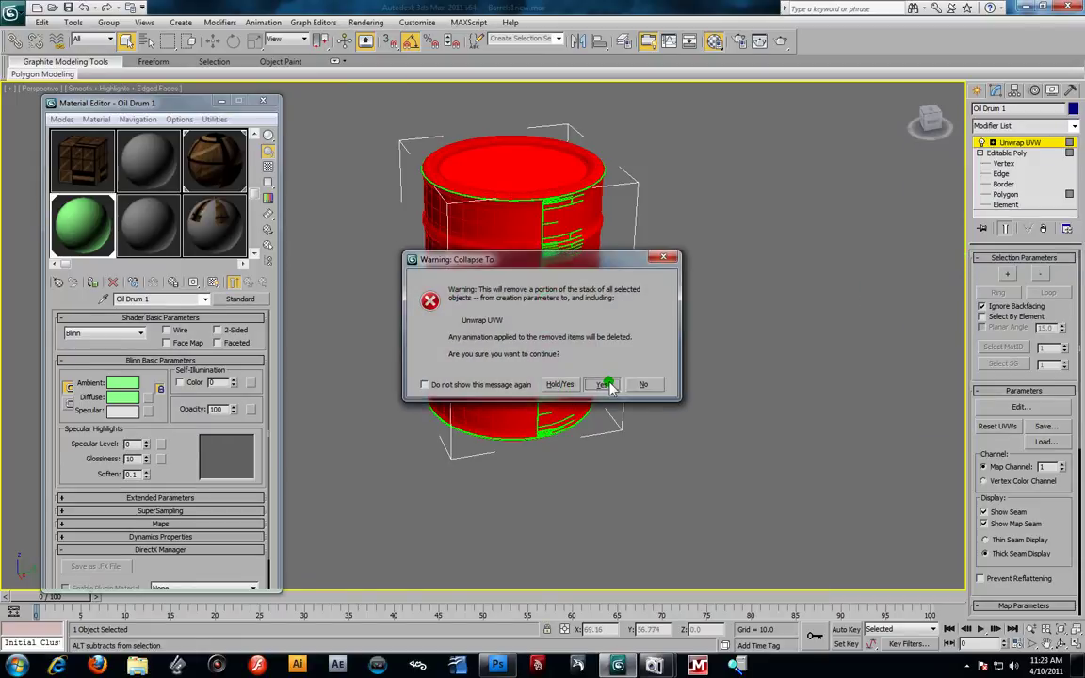
click(602, 375)
alt+middle_drag(502, 356, 653, 332)
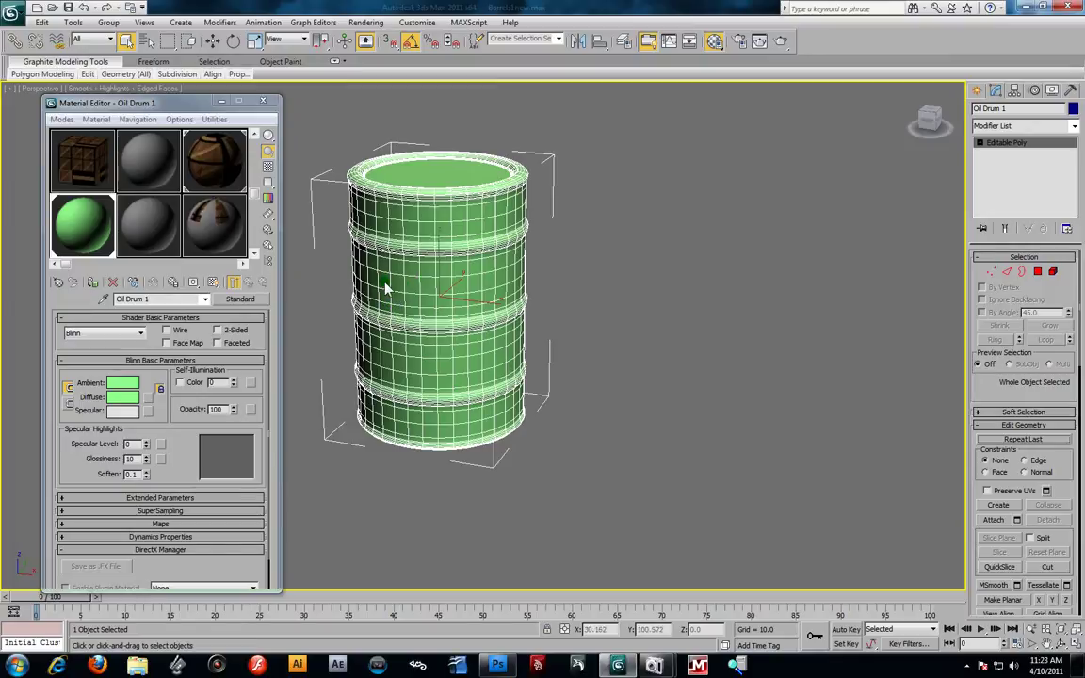
middle_drag(565, 321, 642, 371)
scroll(584, 351, up, 2)
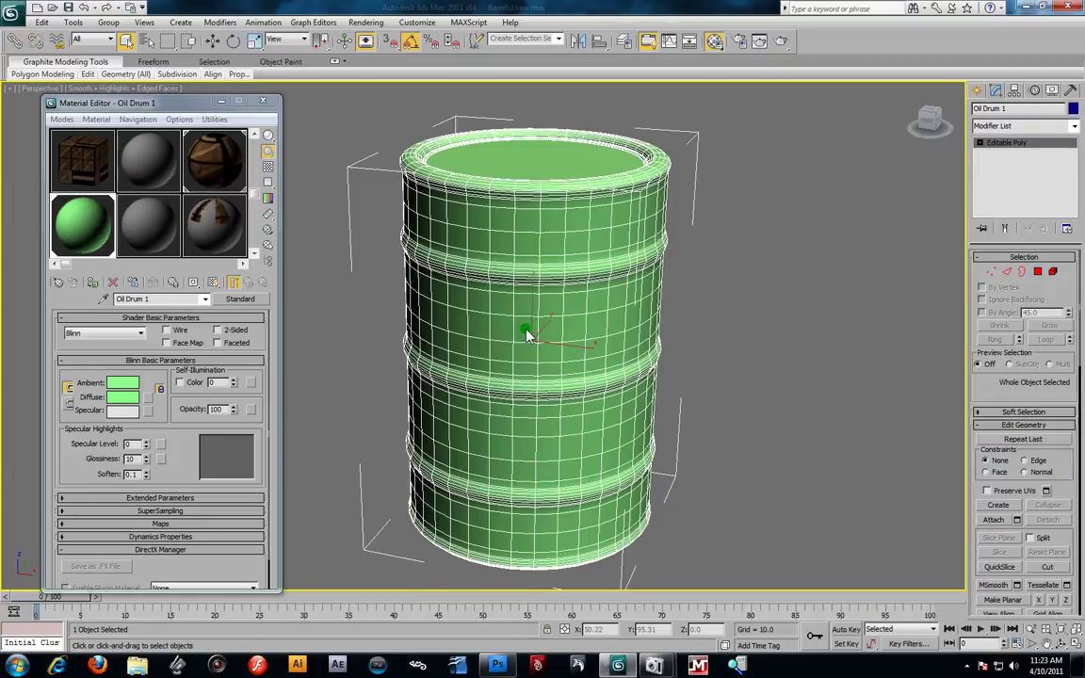
- Close the Material Editor and unhide all the hidden barrels and crates
click(716, 335)
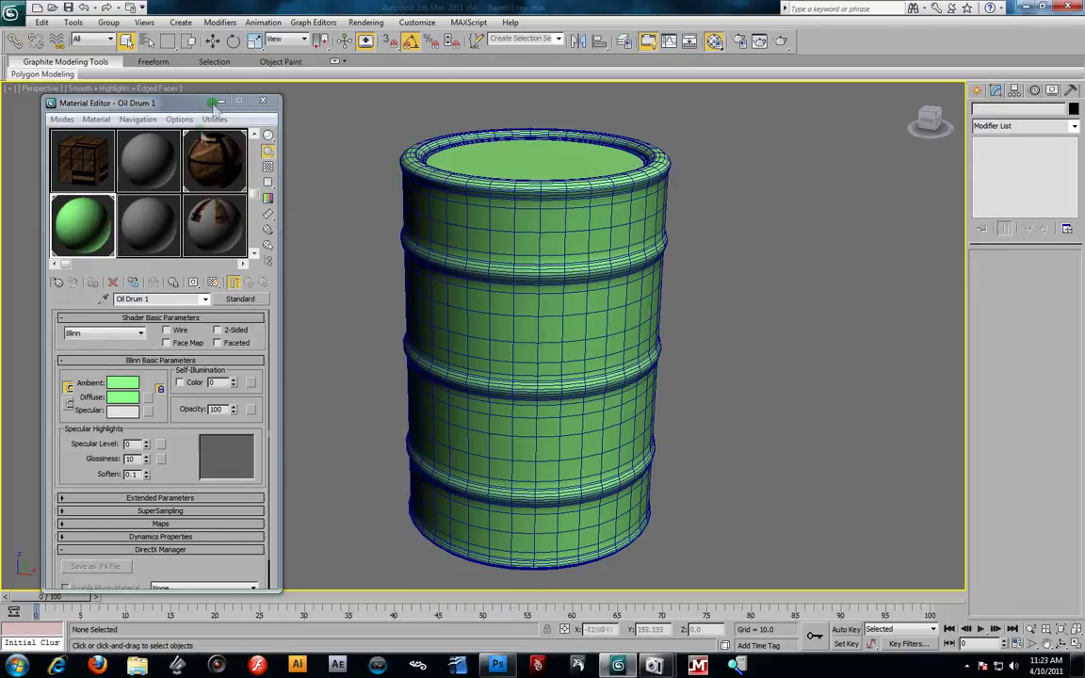
click(262, 101)
right_click(733, 349)
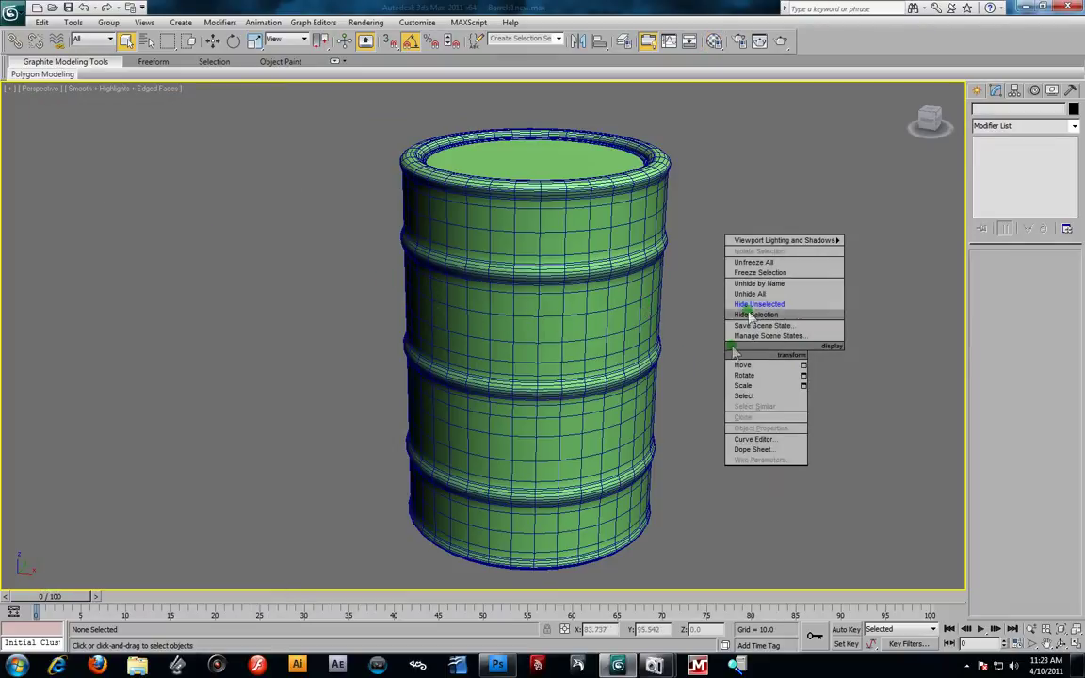
click(750, 294)
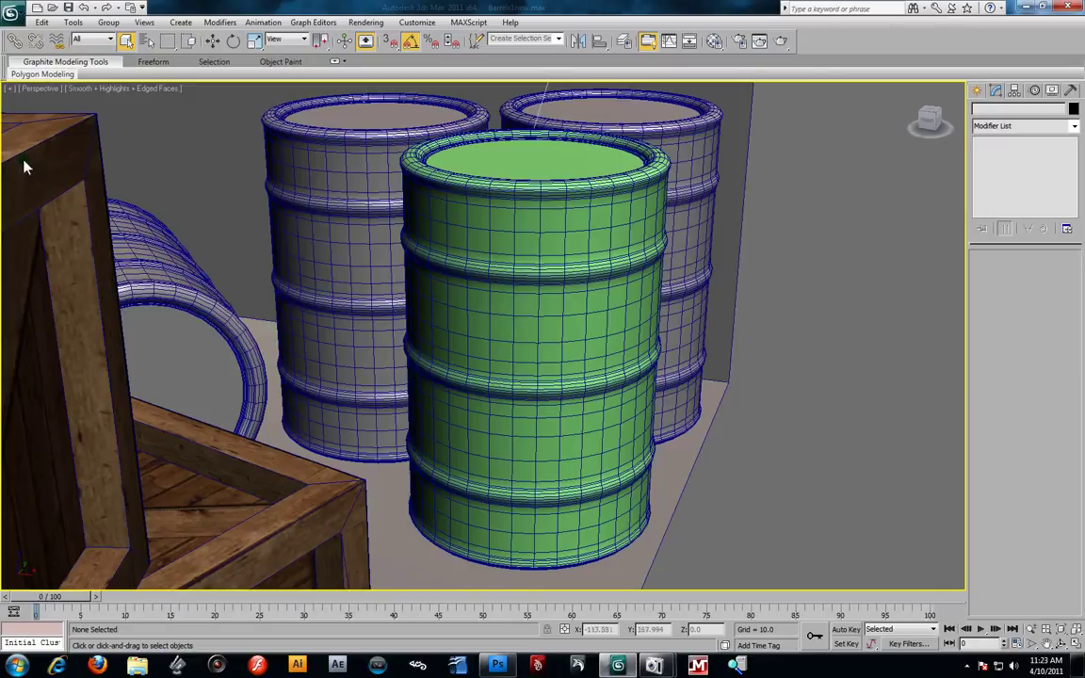
mouse_move(43, 74)
click(184, 127)
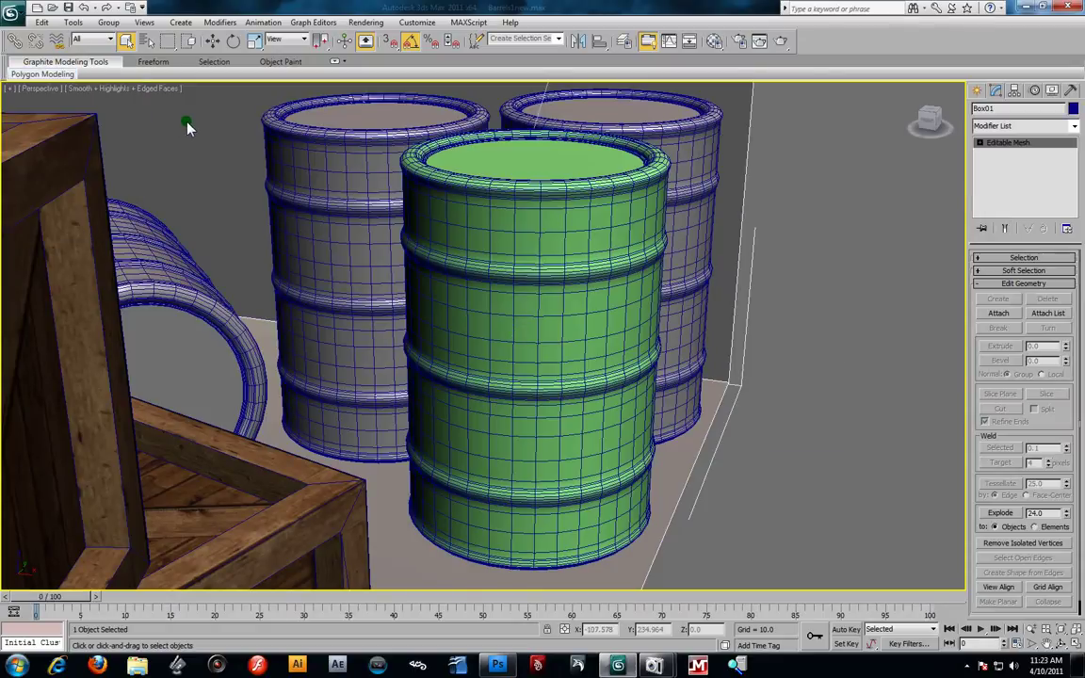
- Switch the viewport to Camera001 and hide everything except Oil Drum 003
click(40, 88)
mouse_move(57, 104)
click(269, 106)
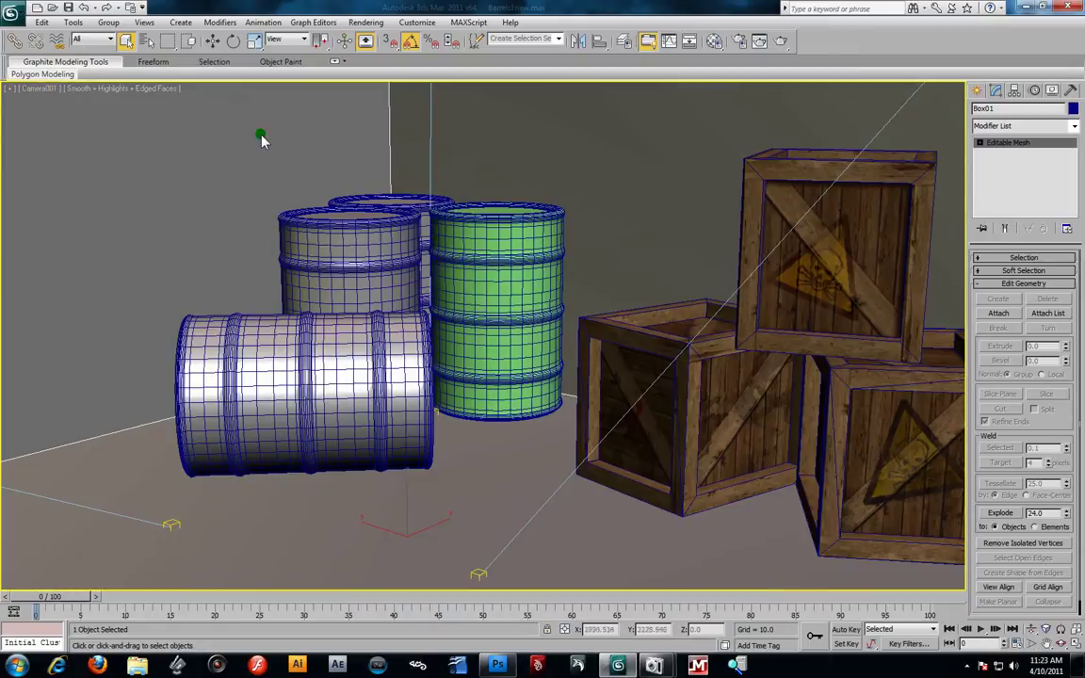
click(385, 258)
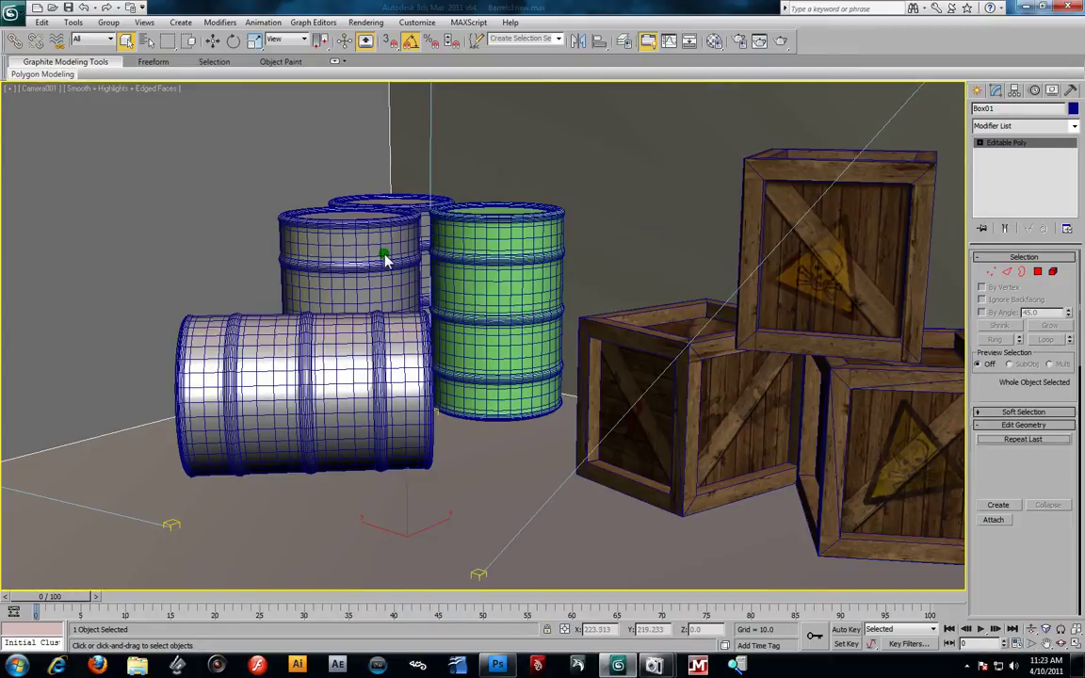
click(473, 255)
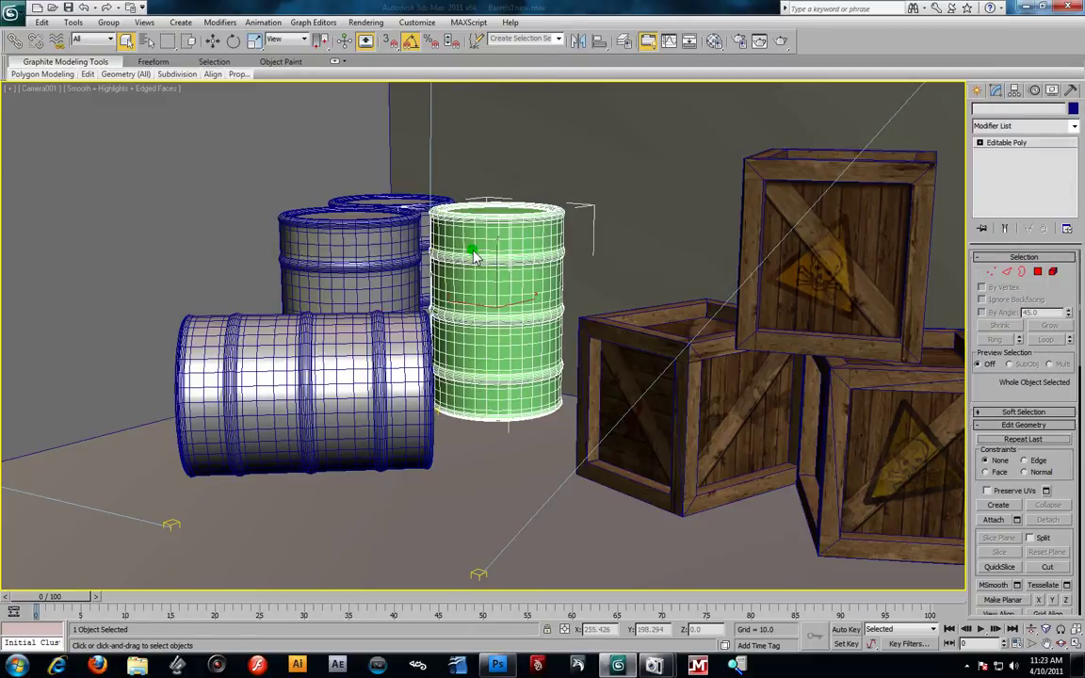
click(367, 256)
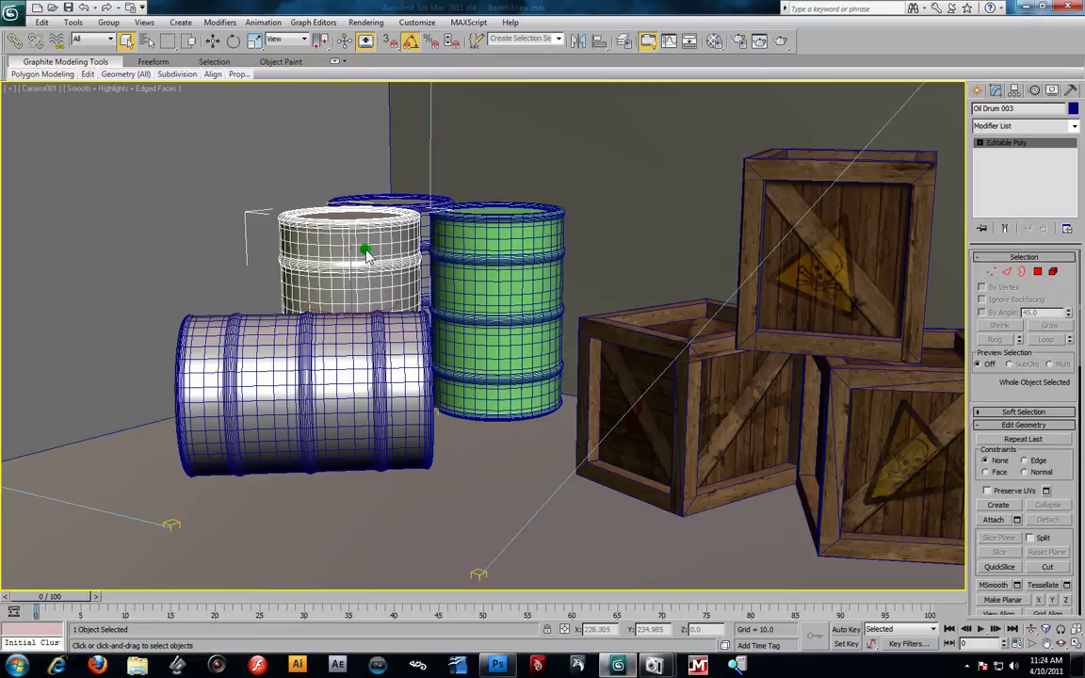
right_click(367, 256)
click(407, 207)
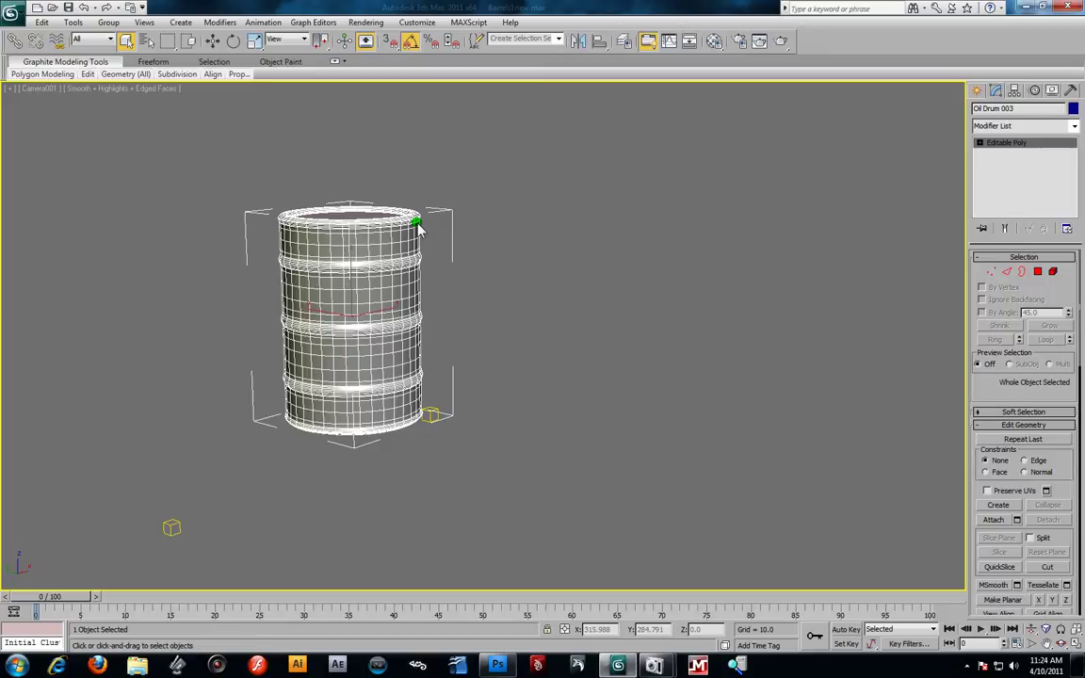
- Frame the barrel in Perspective, look over its top, restore the view, then switch to Photoshop
key(p)
key(z)
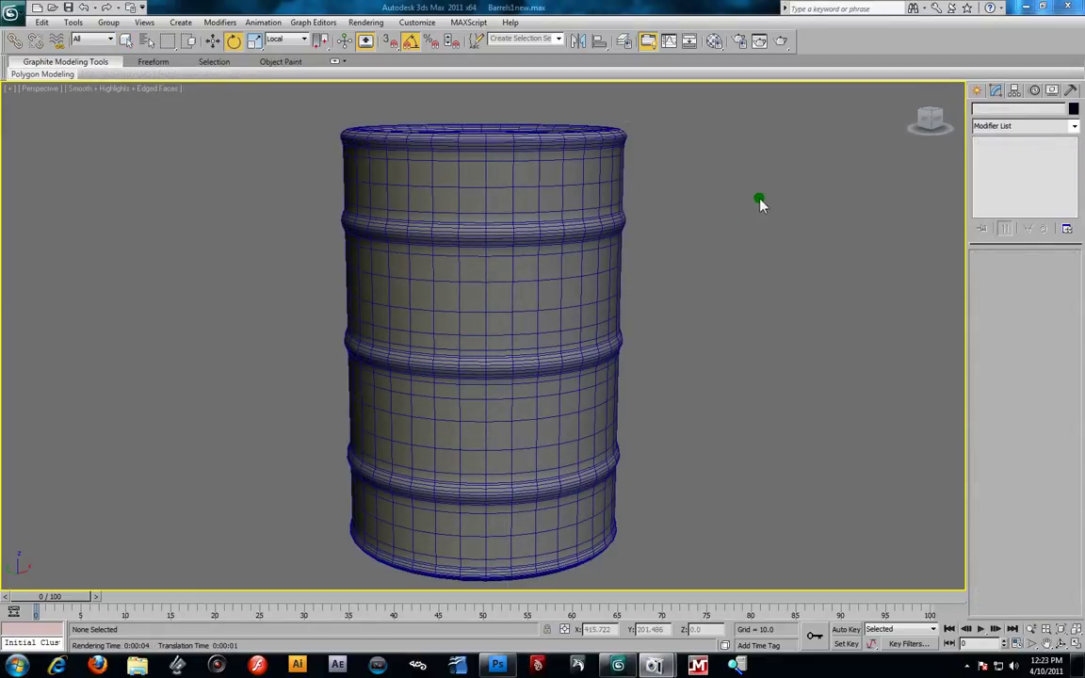
mouse_move(720, 249)
alt+middle_down()
mouse_move(688, 266)
mouse_move(711, 258)
mouse_move(701, 258)
alt+middle_up()
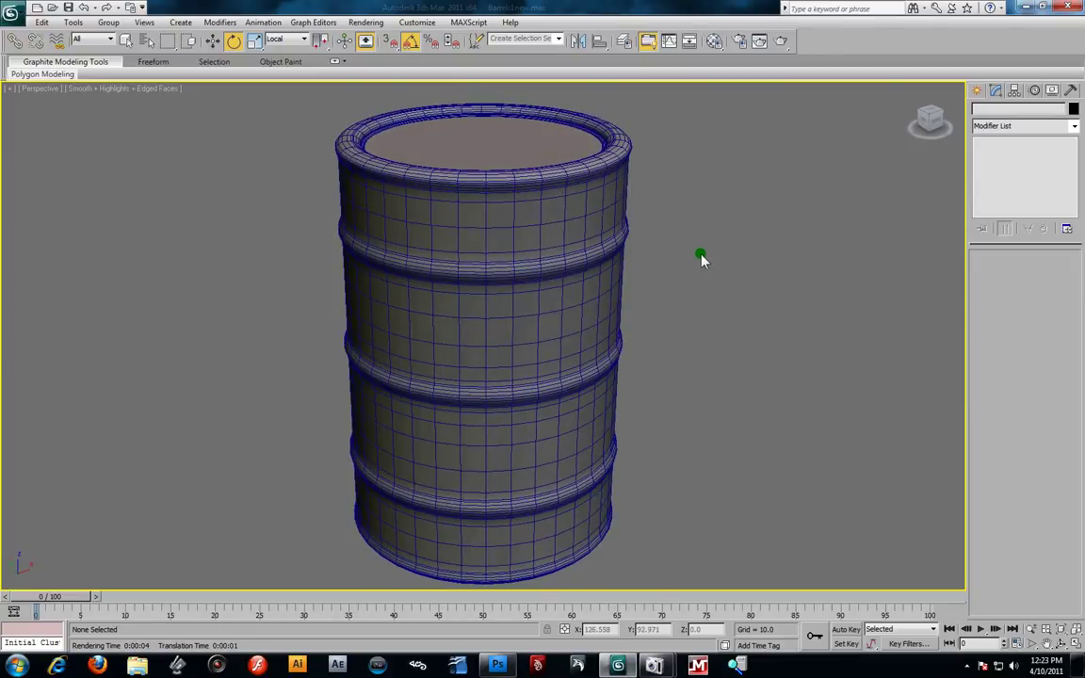
key(shift+z)
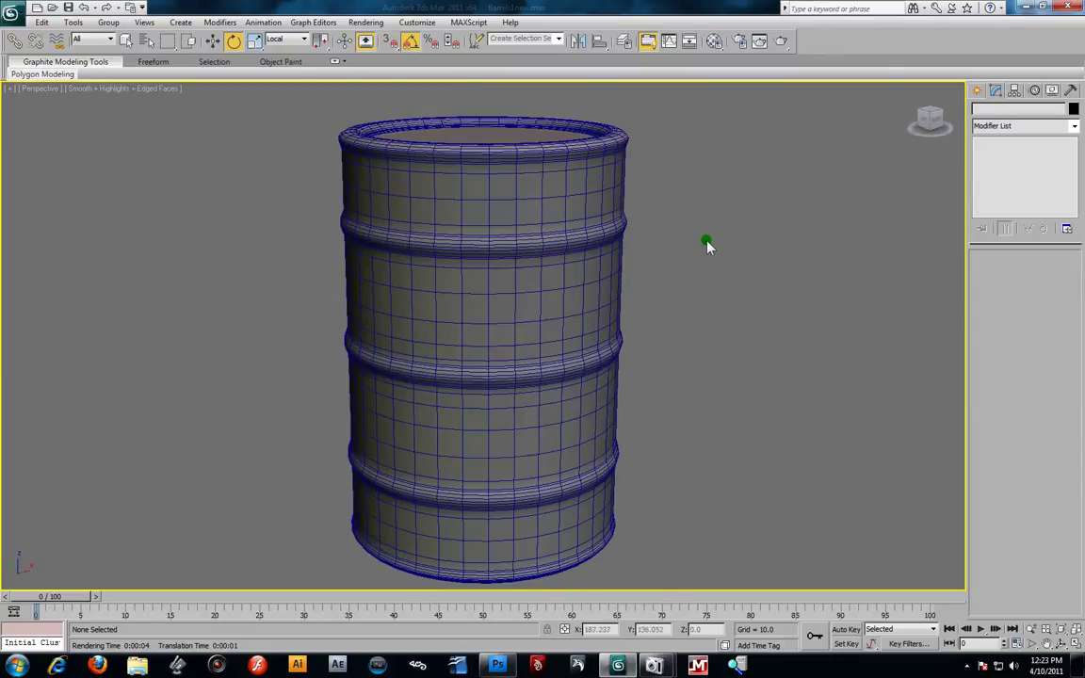
click(502, 666)
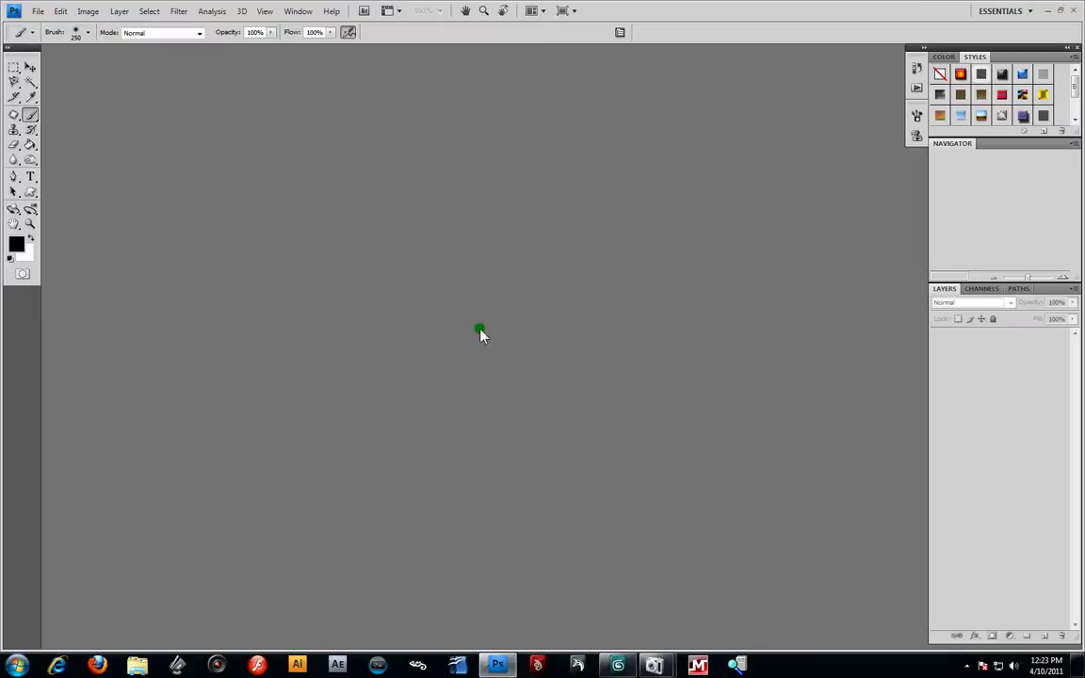
- Open Green slim Diffuse.jpg, Rust Leak Diffuse.jpg and Rust Diffuse.jpg together
click(38, 14)
click(36, 38)
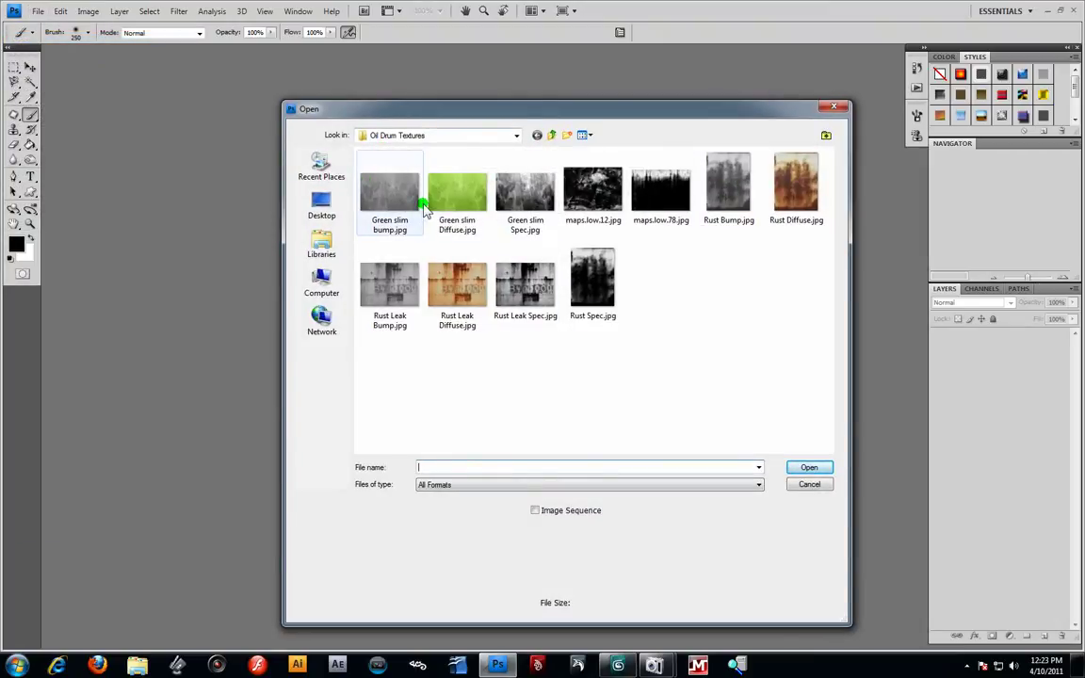
click(462, 211)
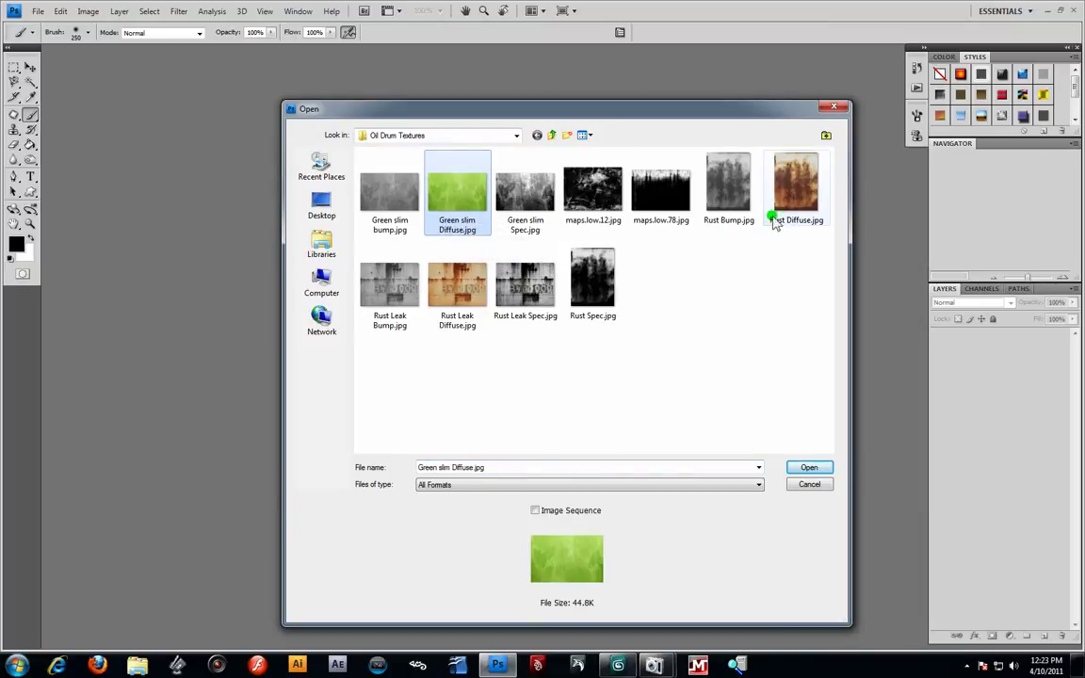
ctrl+click(474, 295)
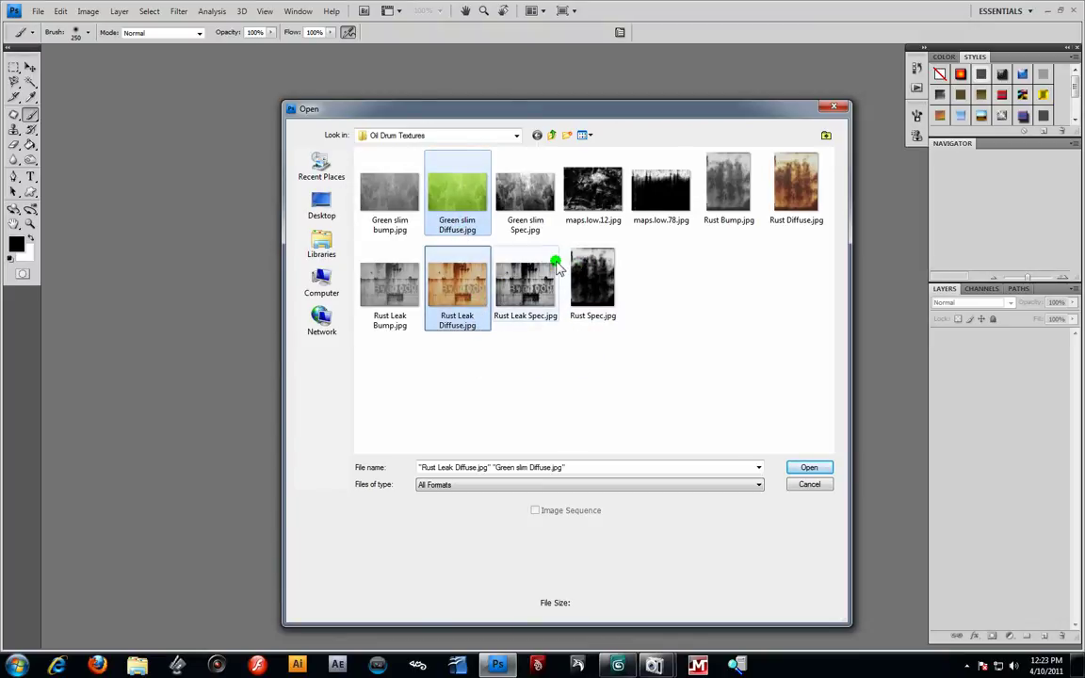
ctrl+click(790, 209)
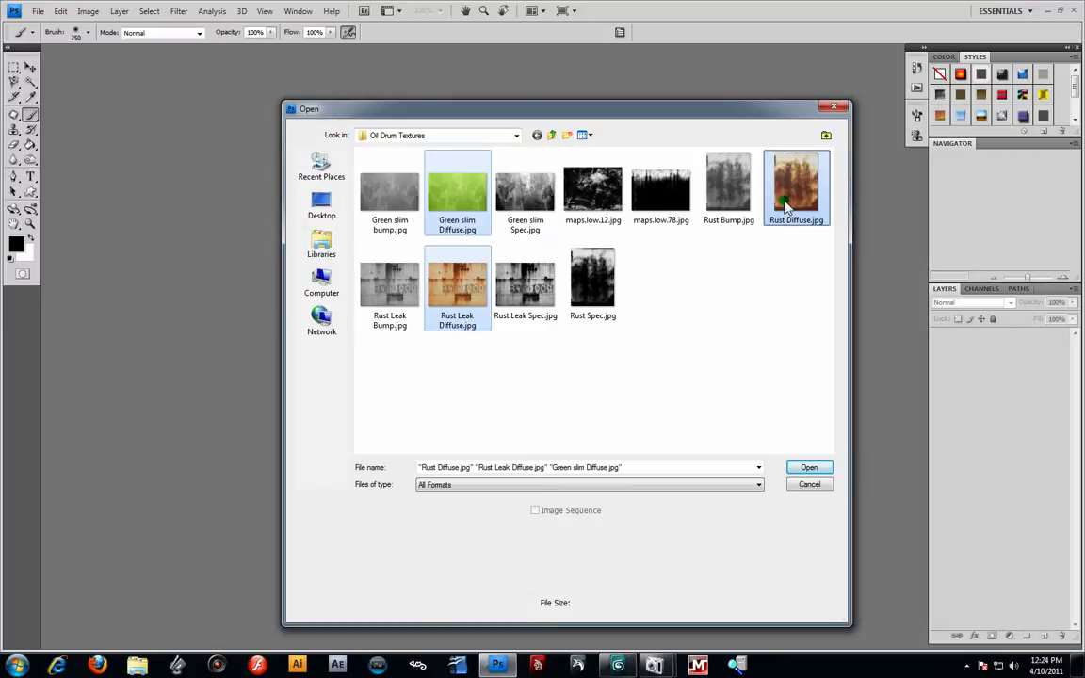
click(826, 468)
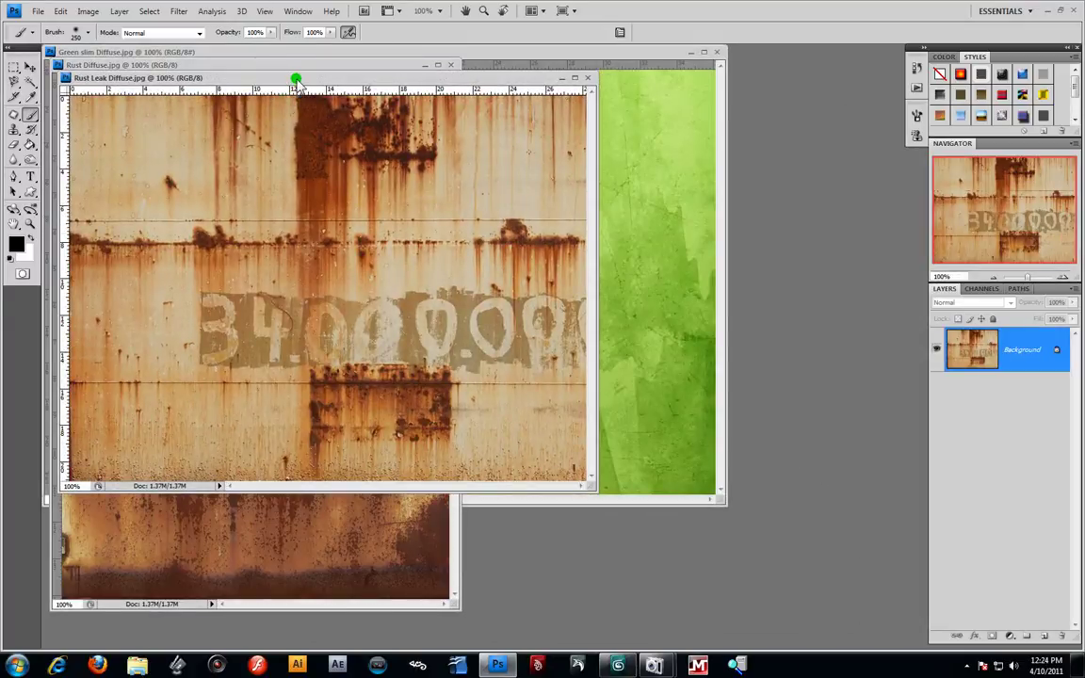
- Arrange the Rust Leak, Rust and Green slim Diffuse windows to compare the three textures
drag(297, 81, 622, 202)
drag(655, 353, 442, 152)
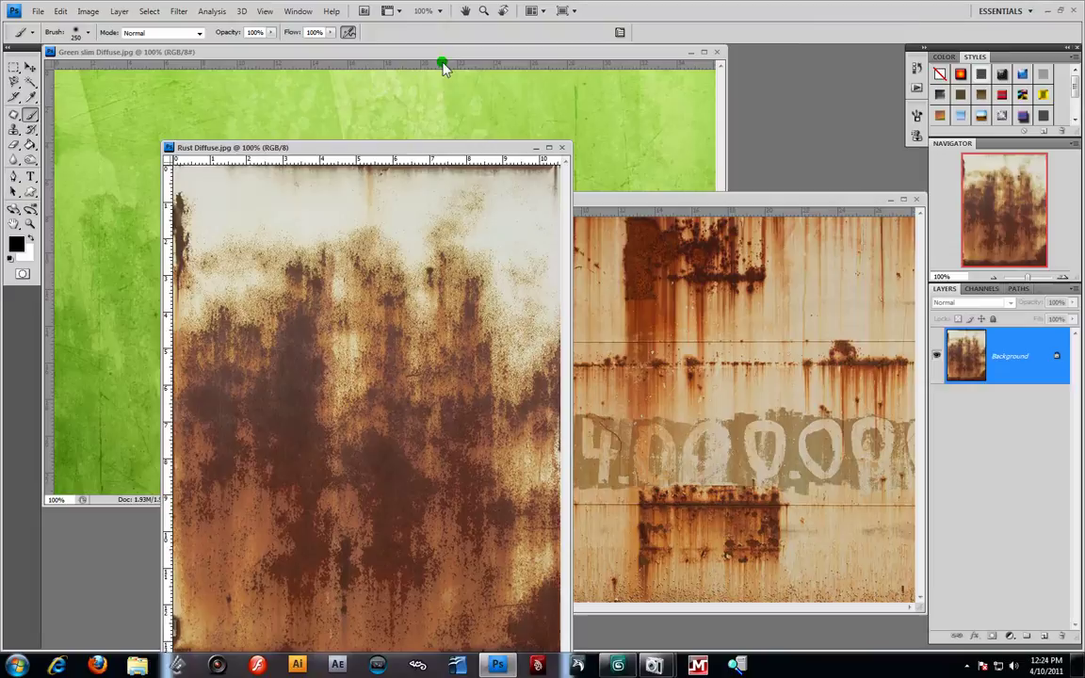
click(446, 73)
drag(443, 49, 514, 100)
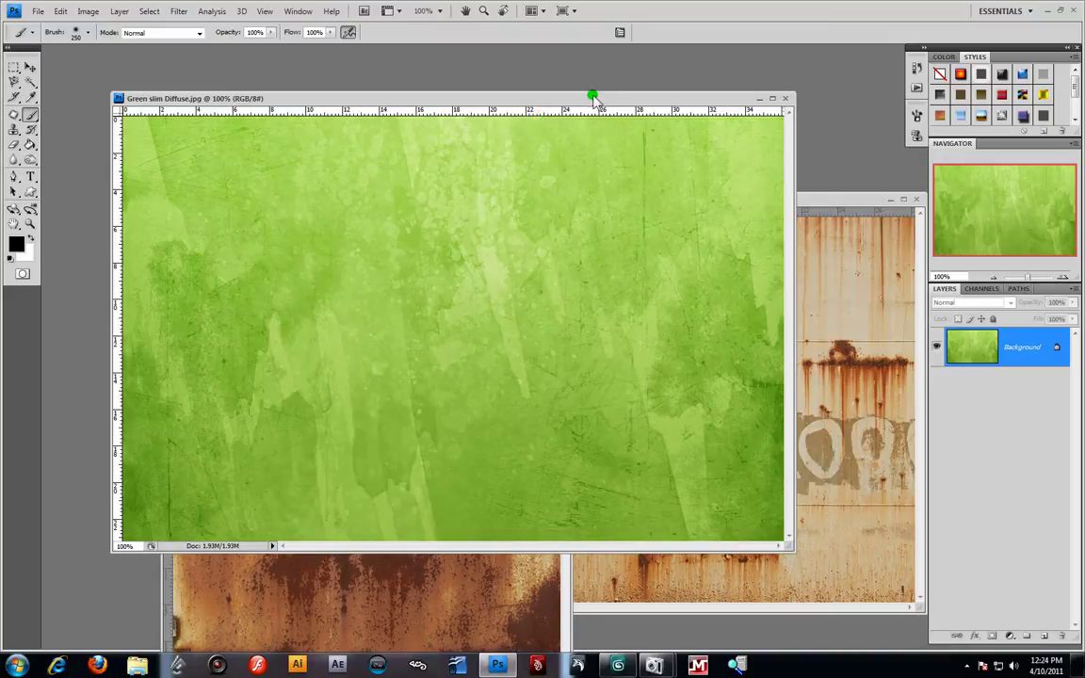
- Close the Green slim Diffuse and Rust Diffuse images, keeping Rust Leak Diffuse open
click(785, 98)
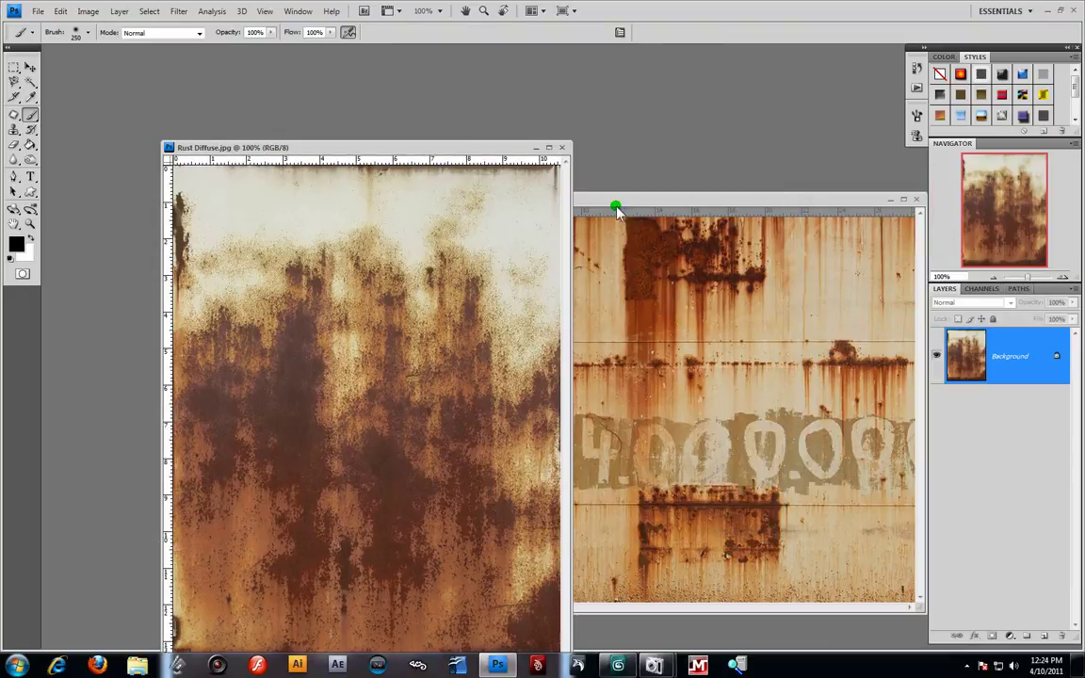
click(562, 148)
drag(673, 194, 467, 155)
- Close Rust Leak Diffuse and open the grunge maps maps.low.12.jpg and maps.low.78.jpg
click(715, 158)
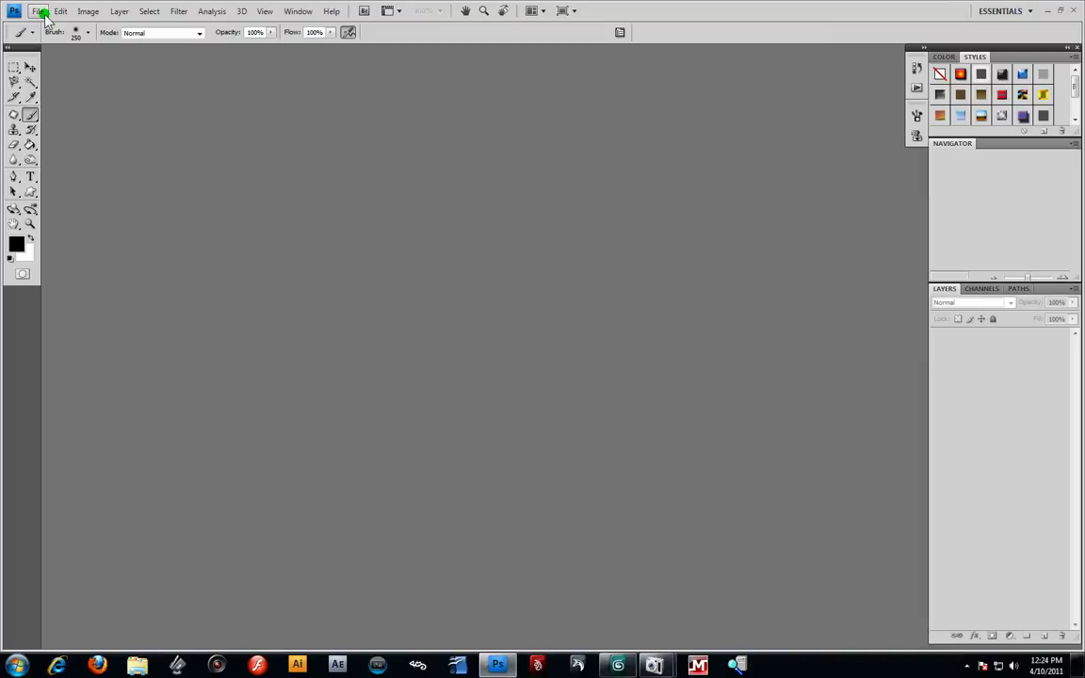
click(37, 12)
click(49, 40)
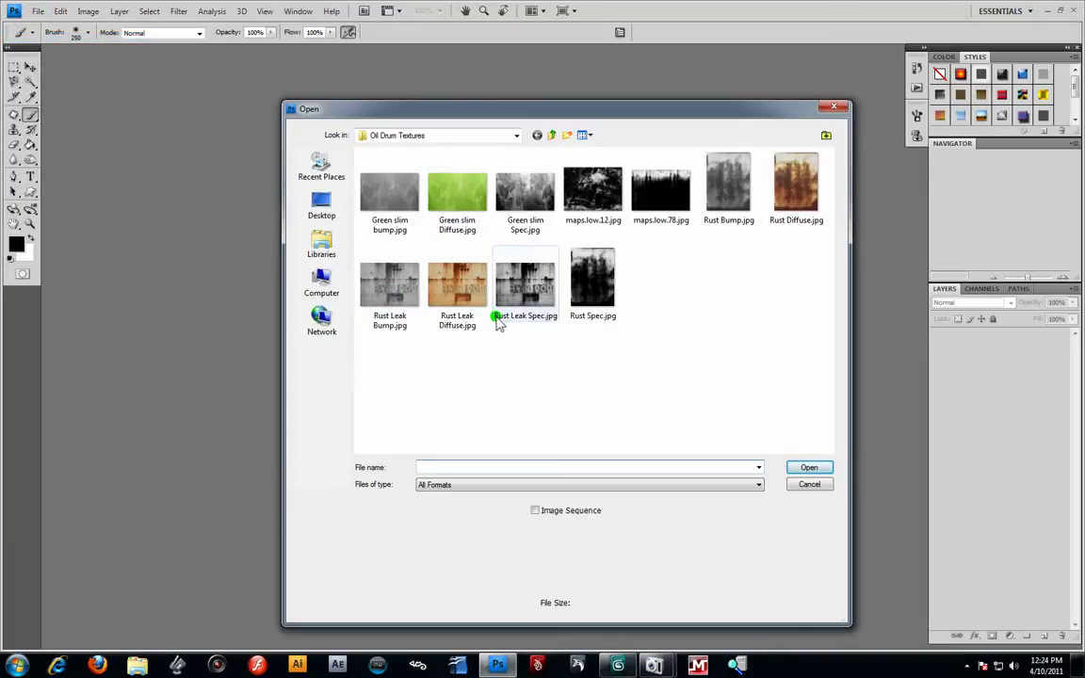
click(586, 212)
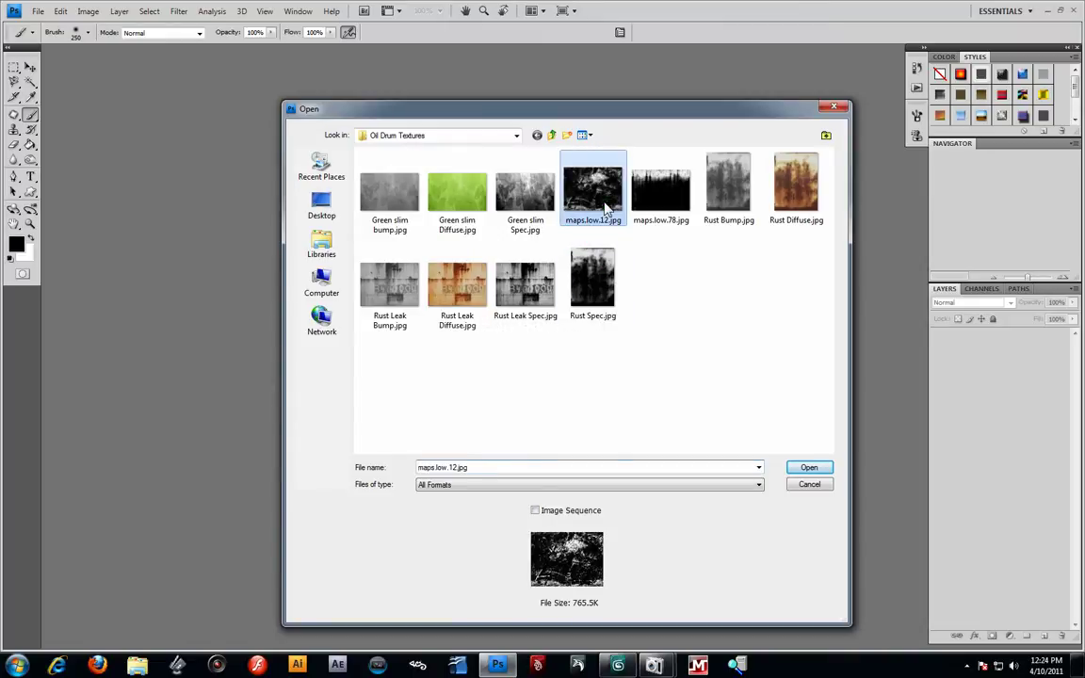
ctrl+click(662, 193)
click(807, 468)
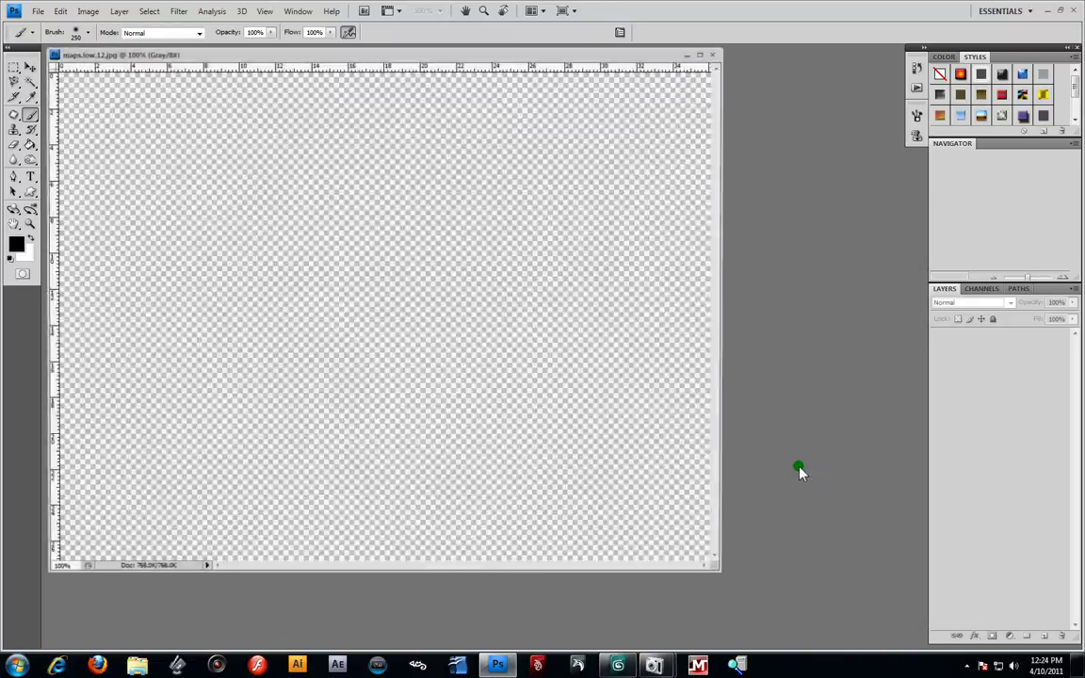
- Reposition the maps.low.78 and maps.low.12 windows to view both, then close them
drag(377, 40, 596, 152)
drag(531, 156, 416, 113)
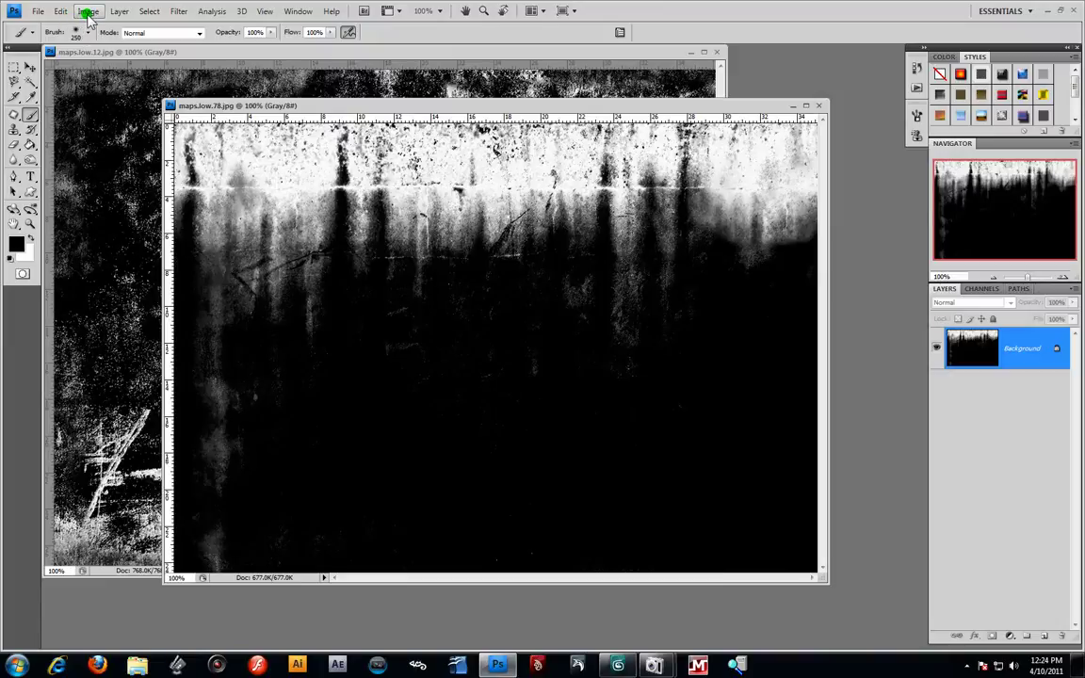
click(88, 14)
click(333, 12)
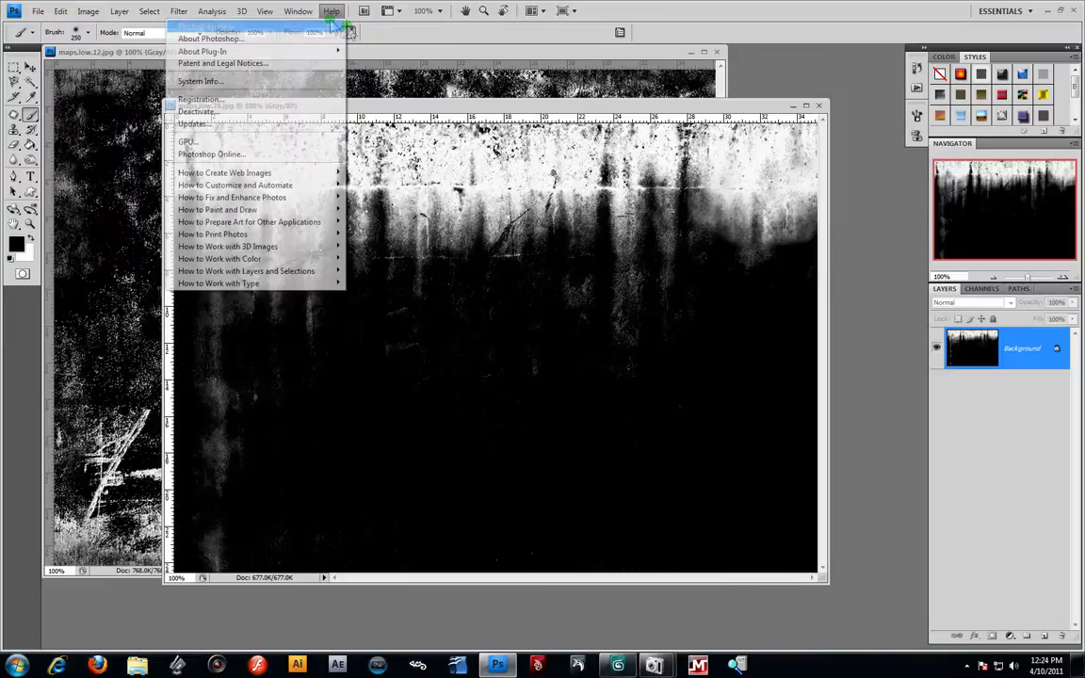
click(501, 106)
mouse_move(501, 106)
mouse_down()
mouse_move(543, 184)
mouse_move(578, 201)
mouse_move(514, 99)
mouse_up()
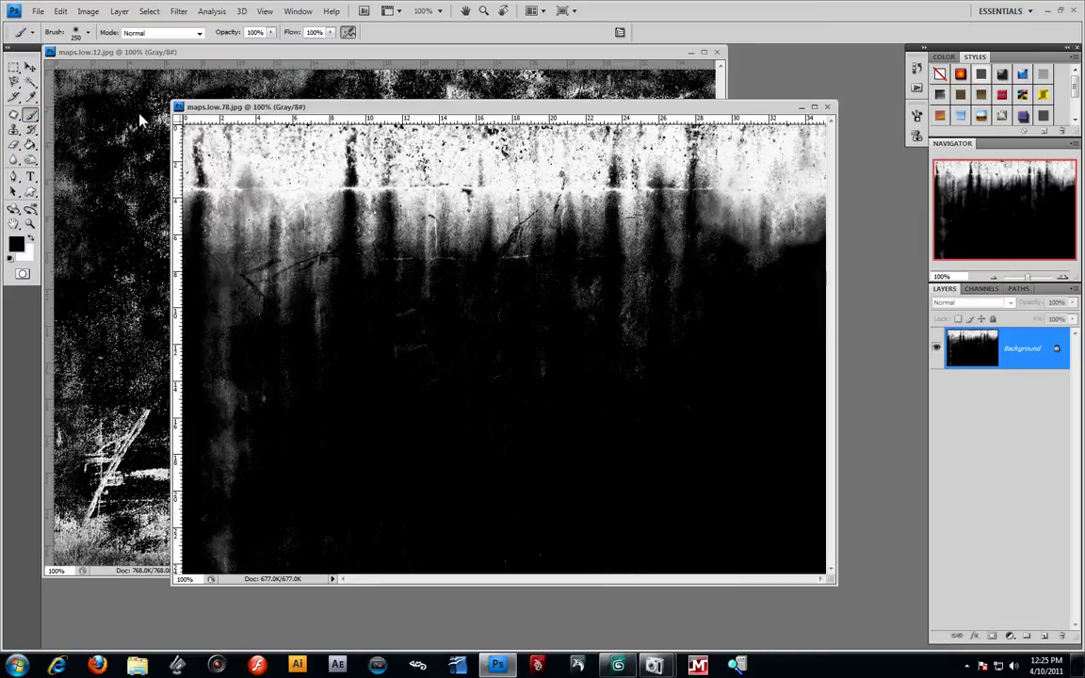
drag(472, 107, 411, 105)
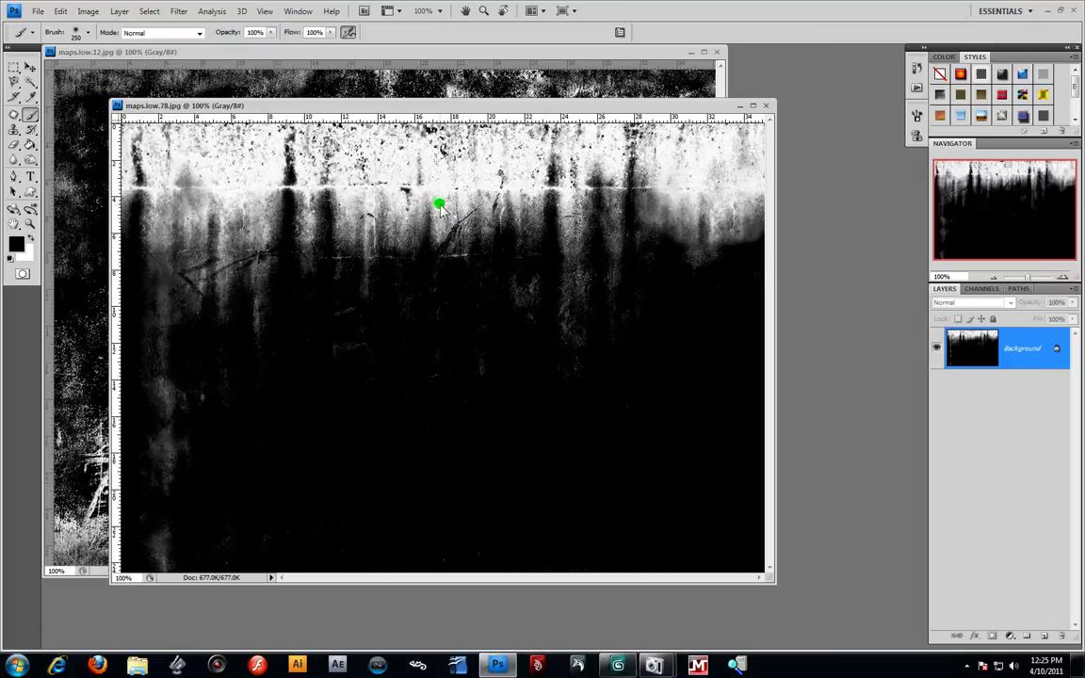
click(765, 106)
click(715, 52)
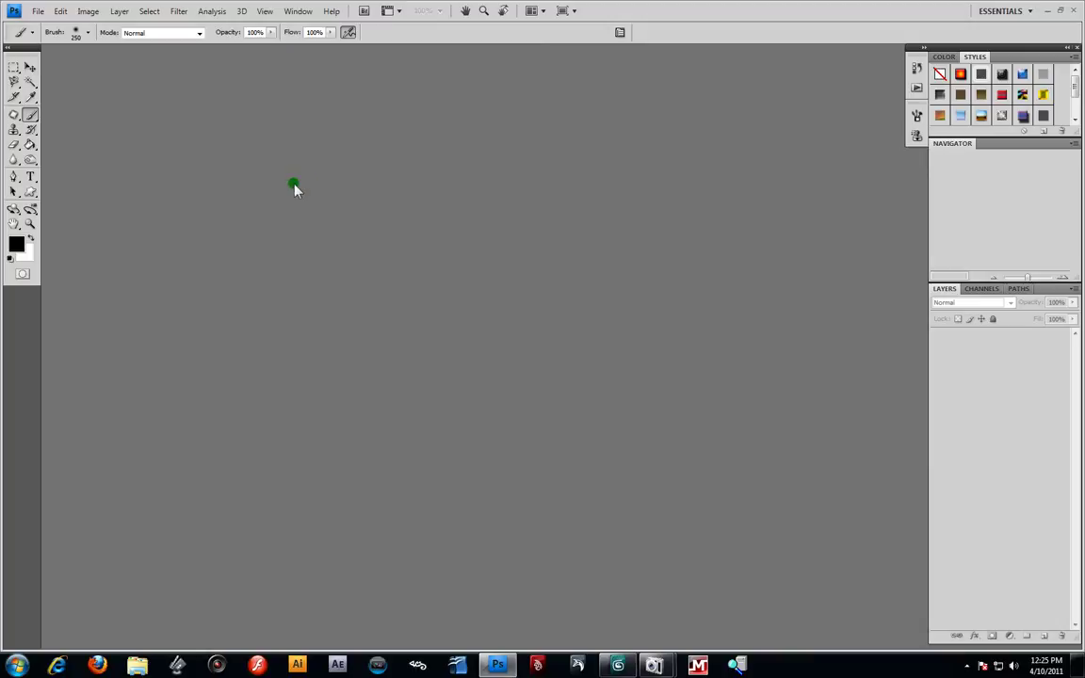
- Back in 3ds Max, open the Material Editor with 5x3 sample slots and Oil Drum 1 active
click(1047, 11)
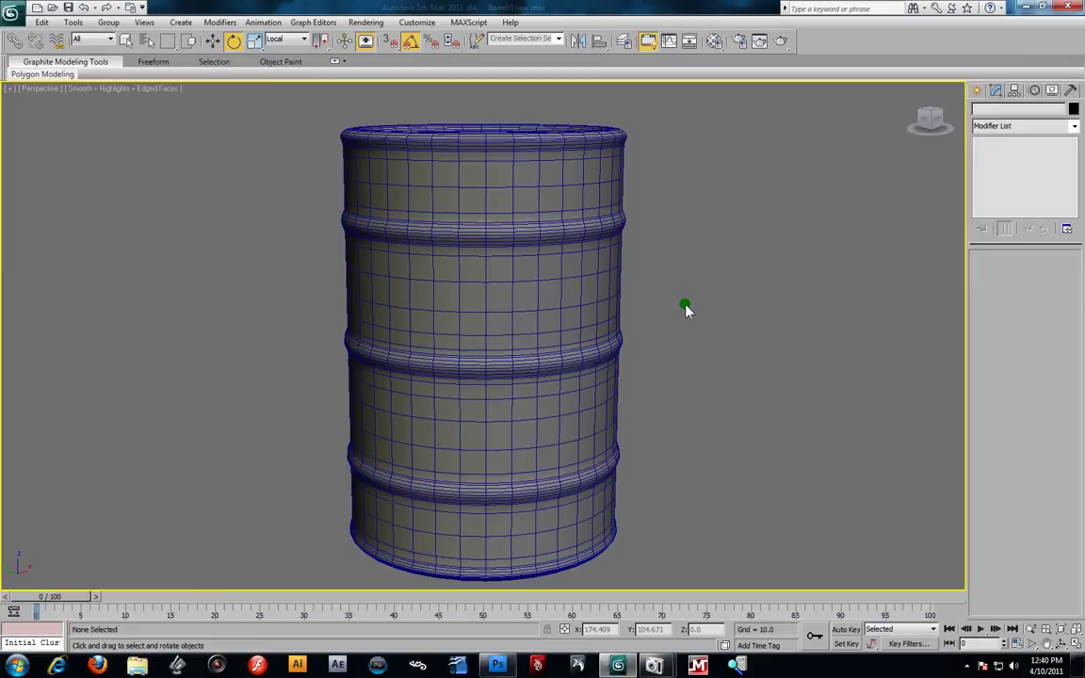
key(m)
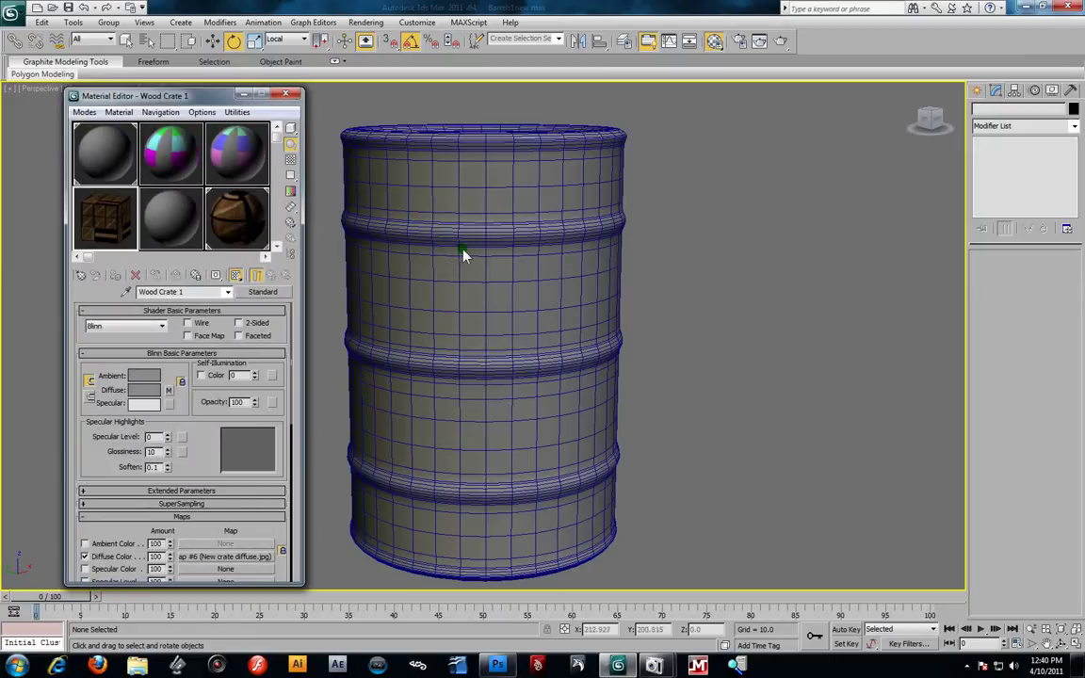
click(202, 113)
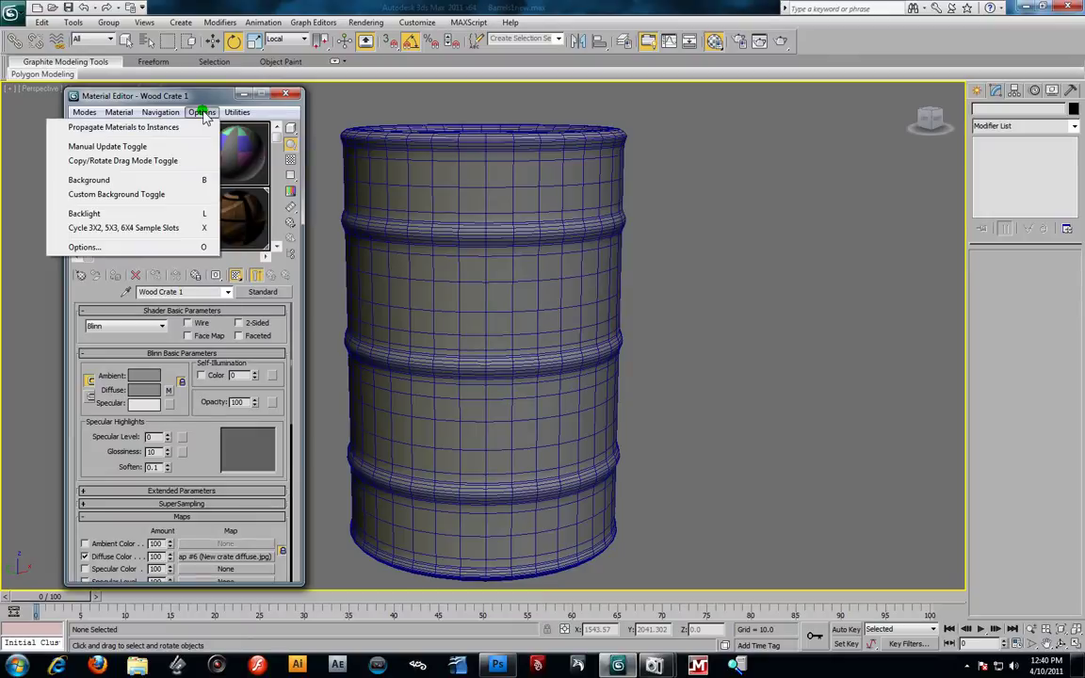
click(157, 229)
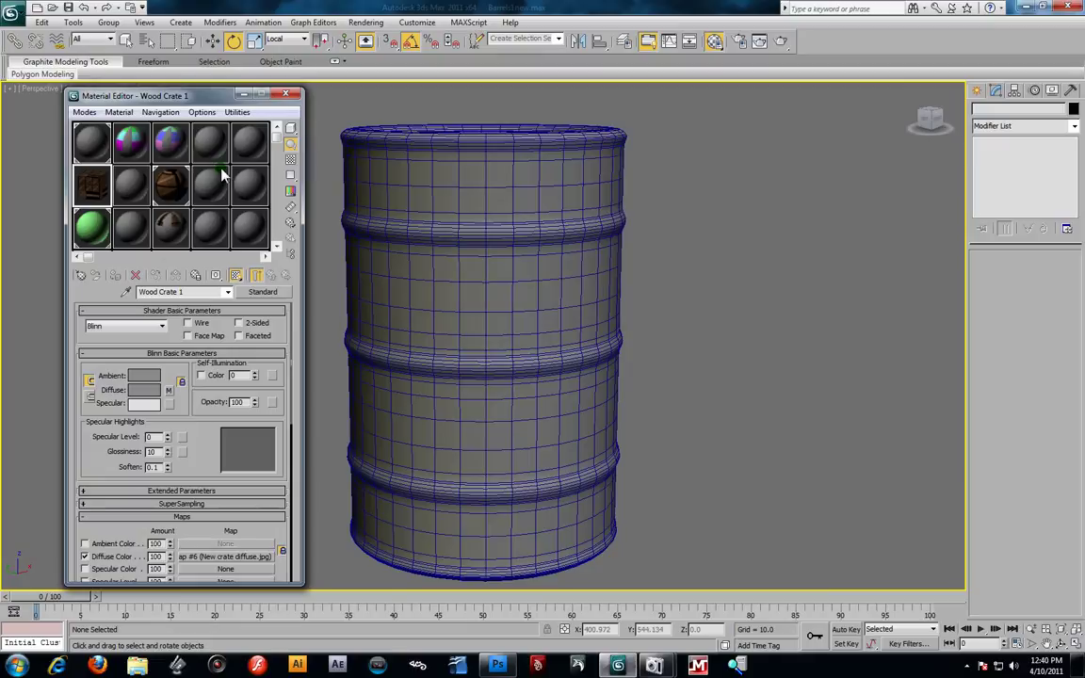
click(202, 112)
click(177, 218)
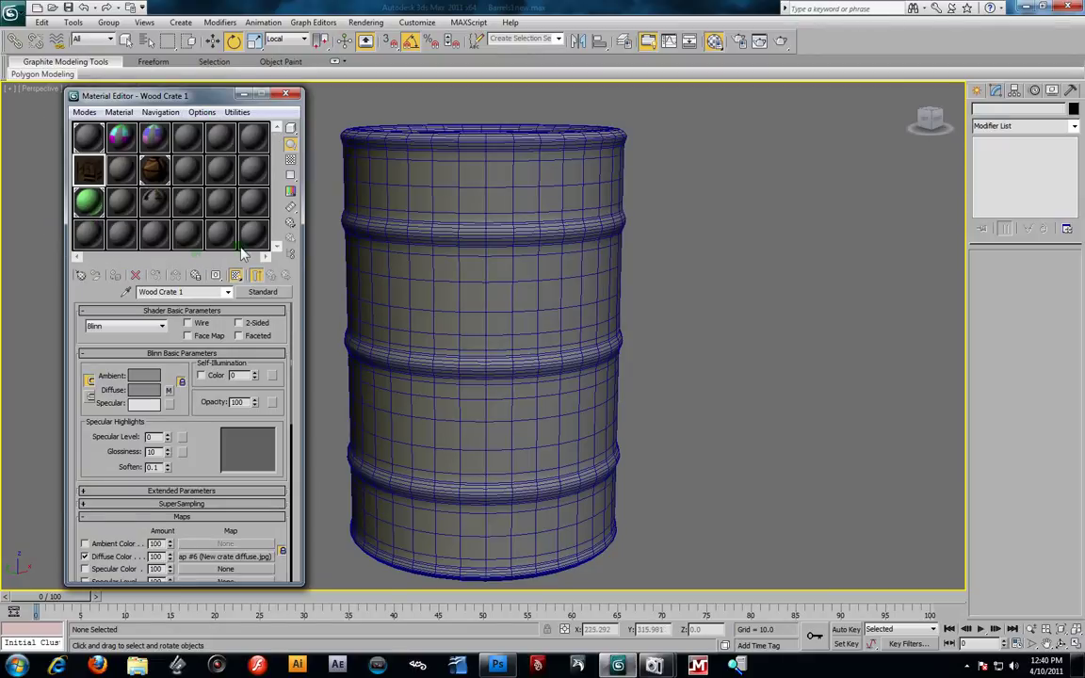
click(203, 113)
click(159, 228)
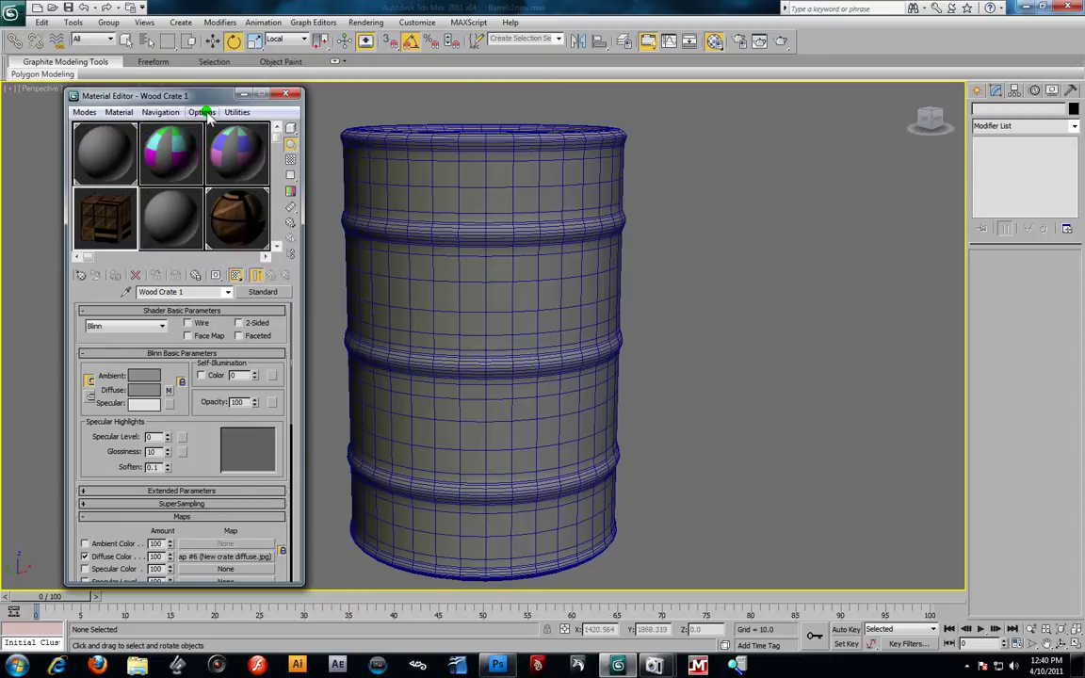
click(203, 112)
click(162, 228)
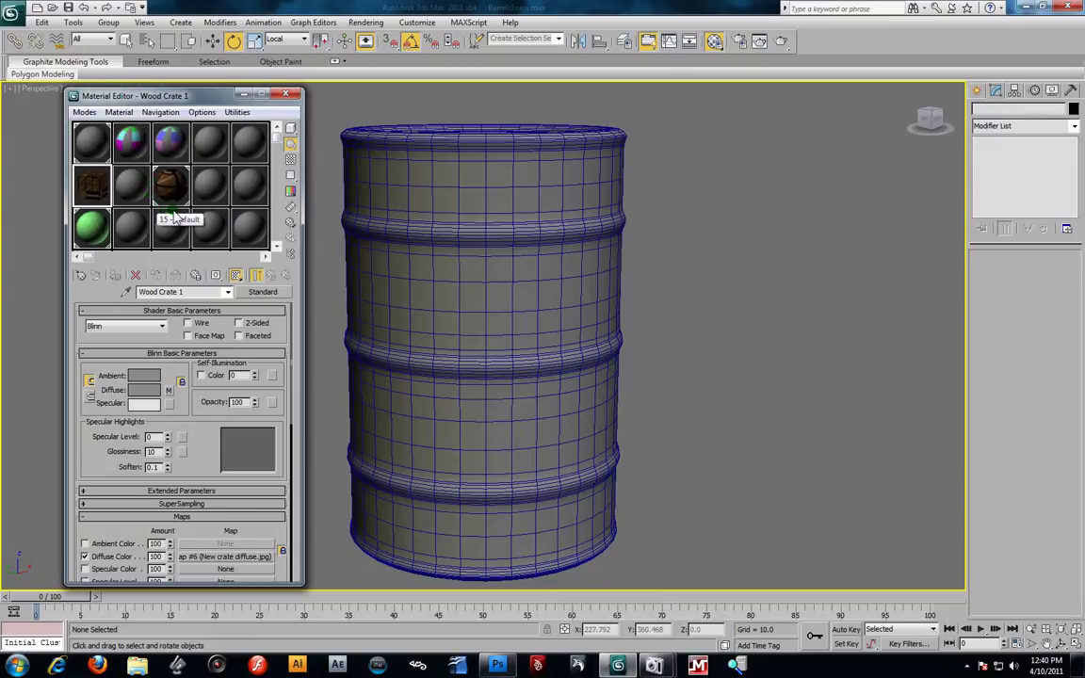
click(102, 234)
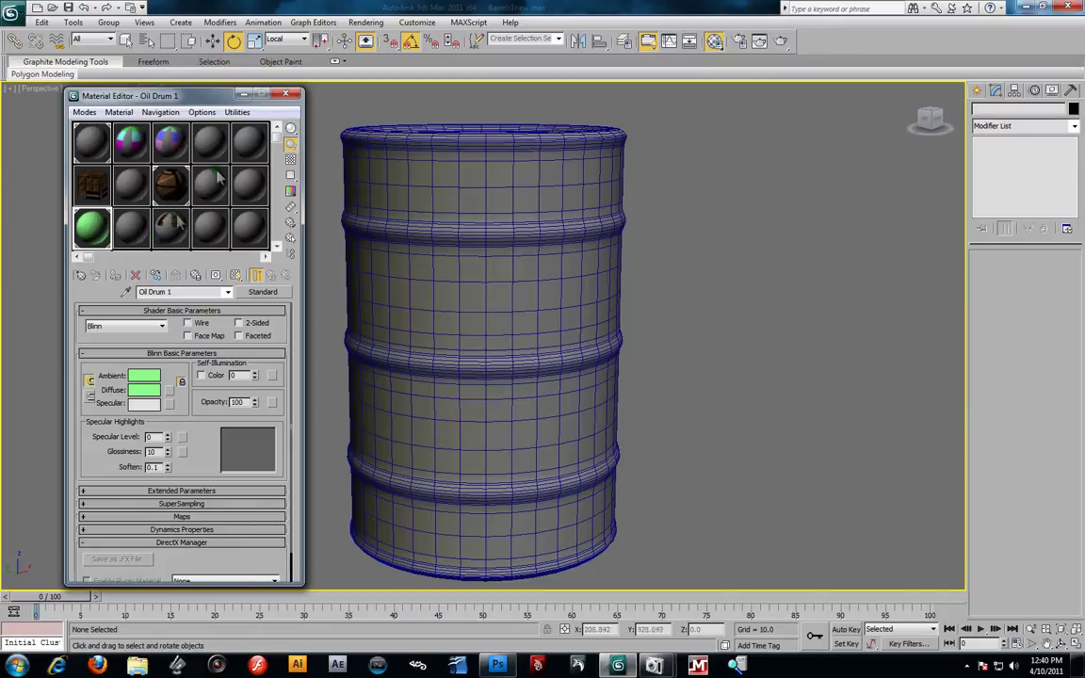
- Pick an unused material slot and clear its default name for the new Oil Drum 2 material
click(243, 144)
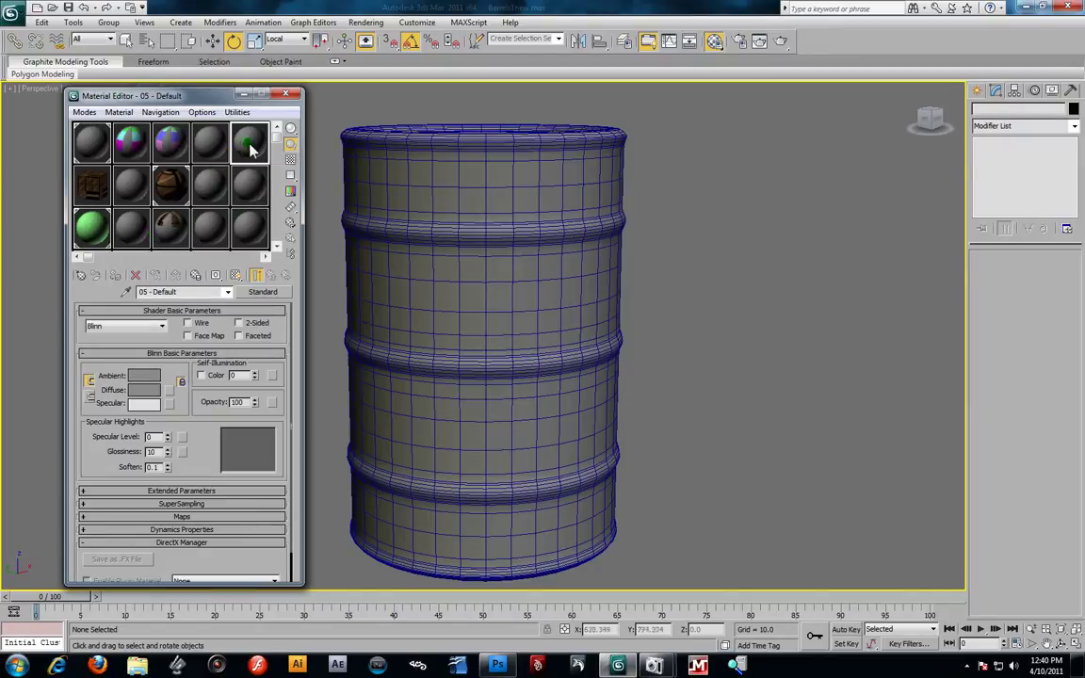
drag(175, 293, 75, 302)
key(BackSpace)
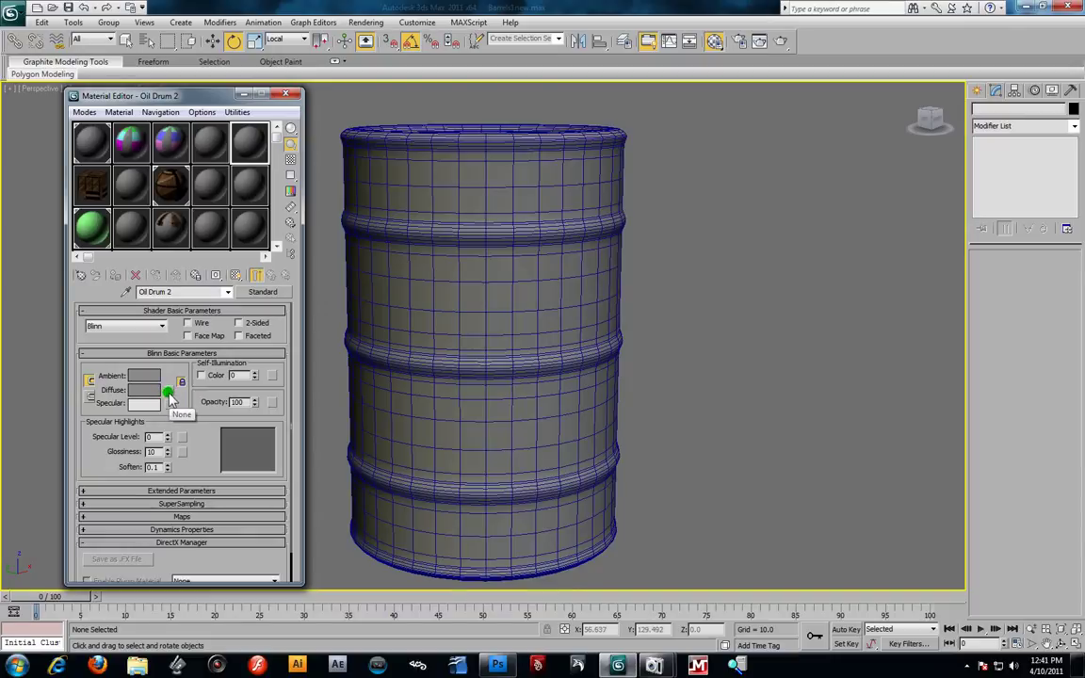
- Assign a Mix map (Map #26) to the material's Diffuse channel
click(169, 392)
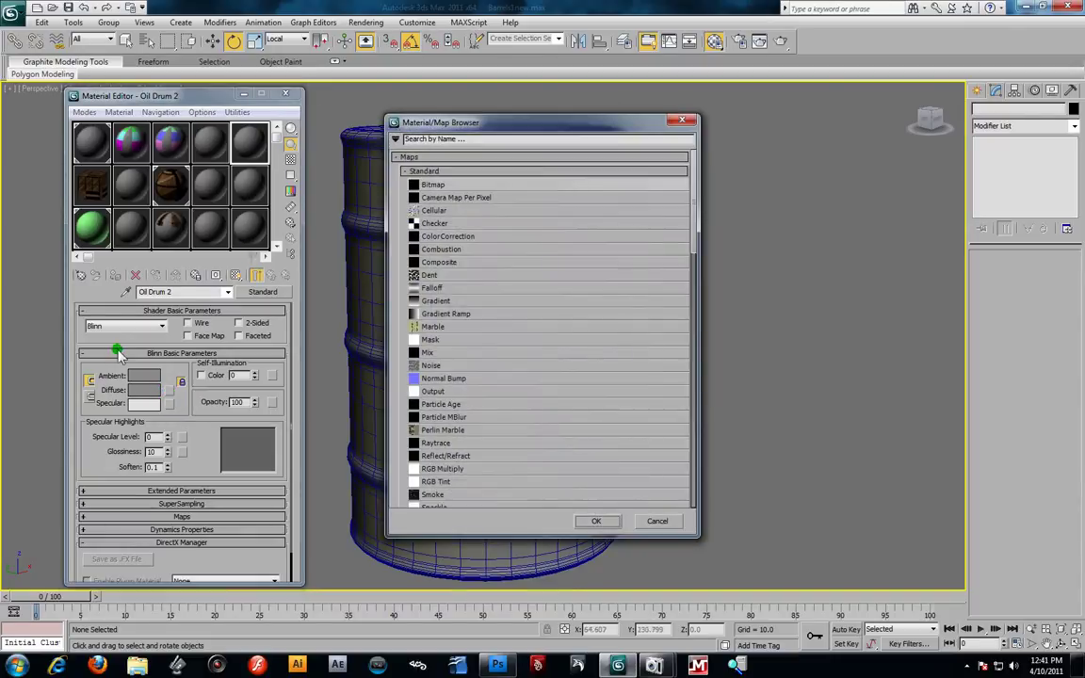
double_click(429, 356)
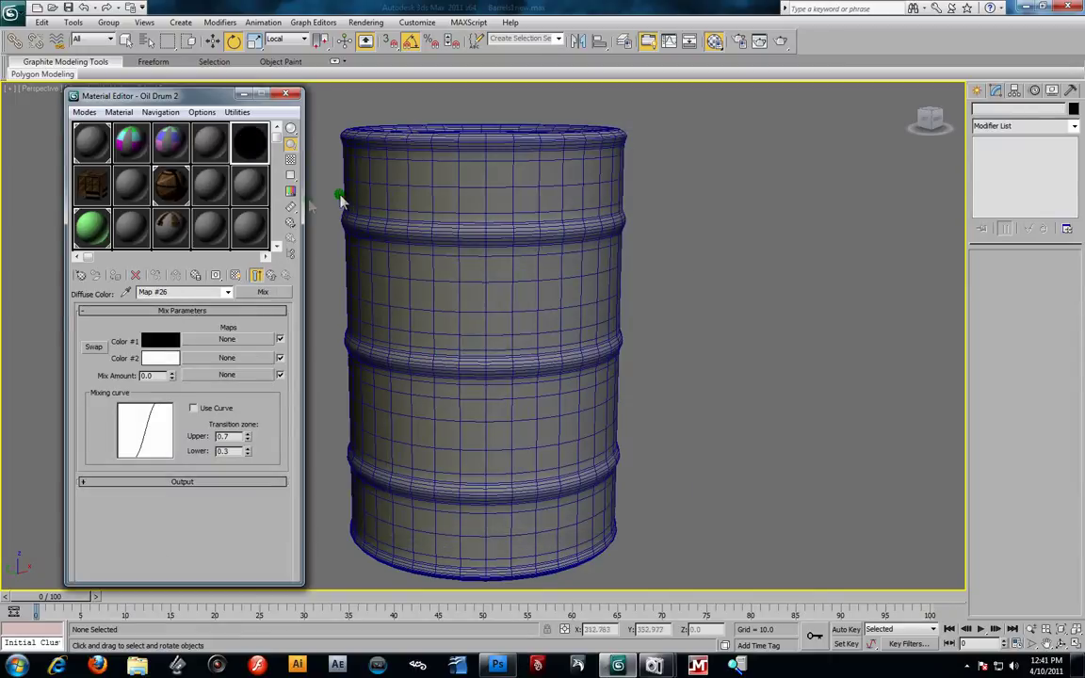
mouse_move(250, 146)
mouse_down()
mouse_move(130, 351)
mouse_move(157, 358)
mouse_move(241, 326)
mouse_move(242, 380)
mouse_up()
drag(165, 337, 229, 332)
- At Polygon sub-object level, marquee-select all of the drum's polygons in the maximized Front view
click(448, 198)
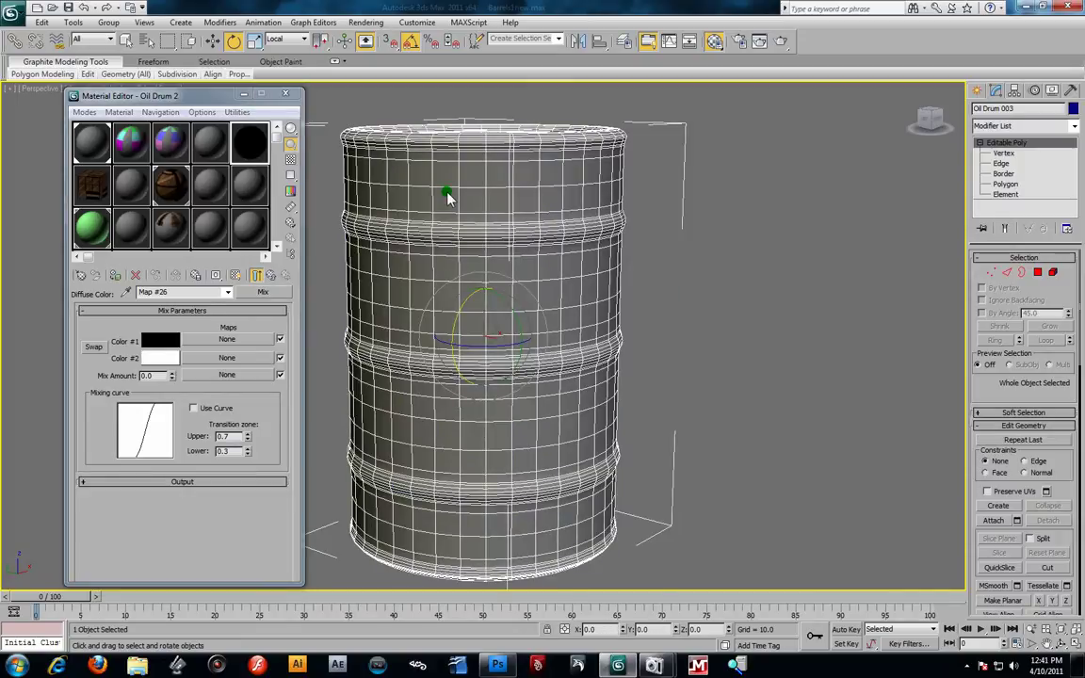
click(1005, 183)
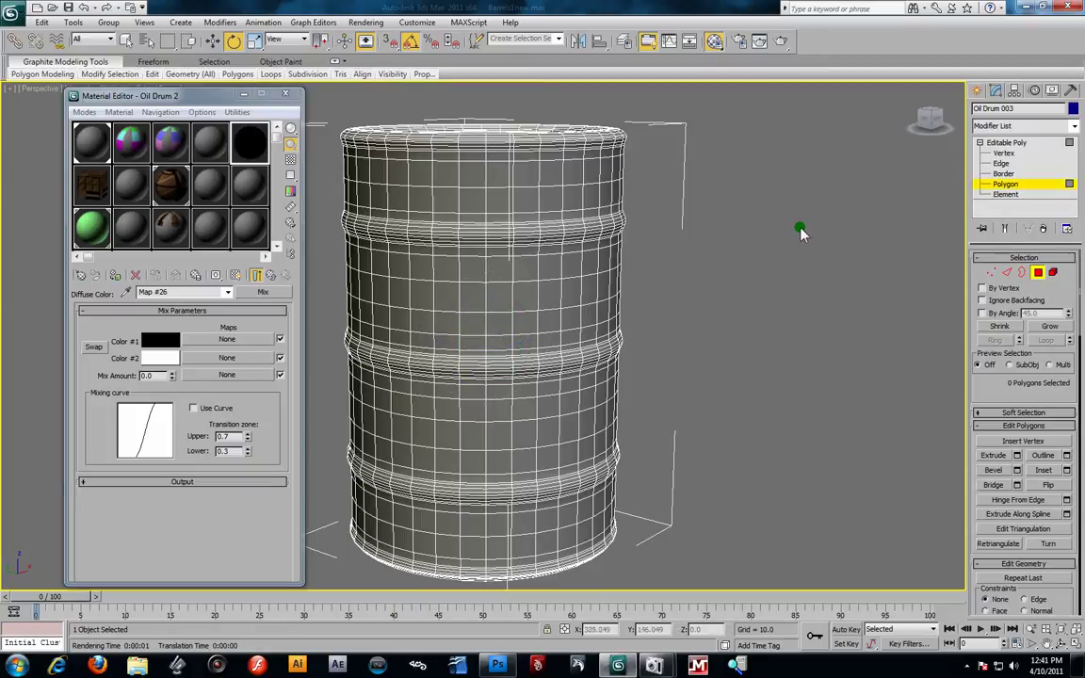
key(alt+w)
click(782, 191)
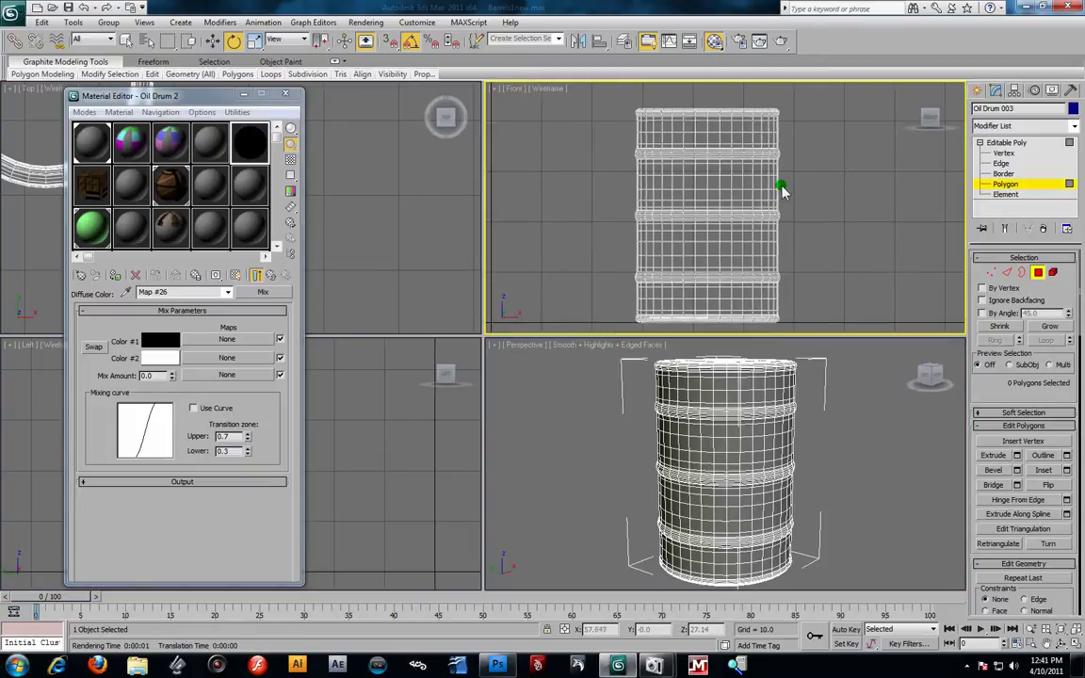
scroll(782, 191, up, 3)
key(alt+w)
scroll(751, 291, down, 3)
middle_drag(751, 291, 640, 231)
scroll(640, 231, up, 3)
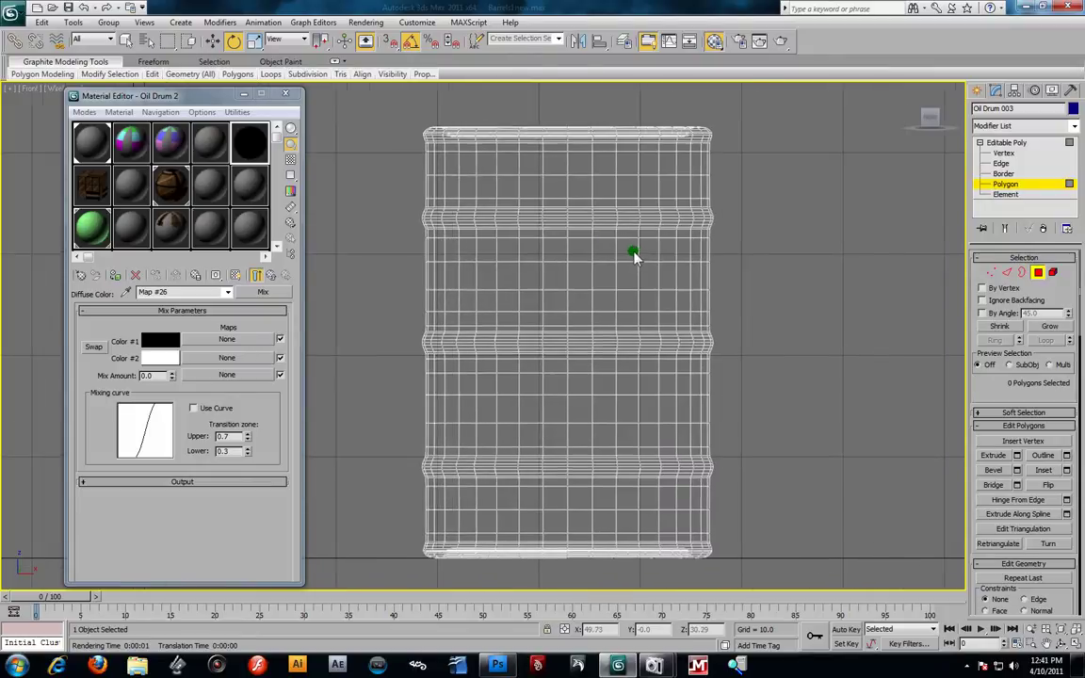
drag(447, 179, 738, 543)
- In the shaded Perspective view, Grow the polygon selection repeatedly over the drum's outer rim
key(alt+w)
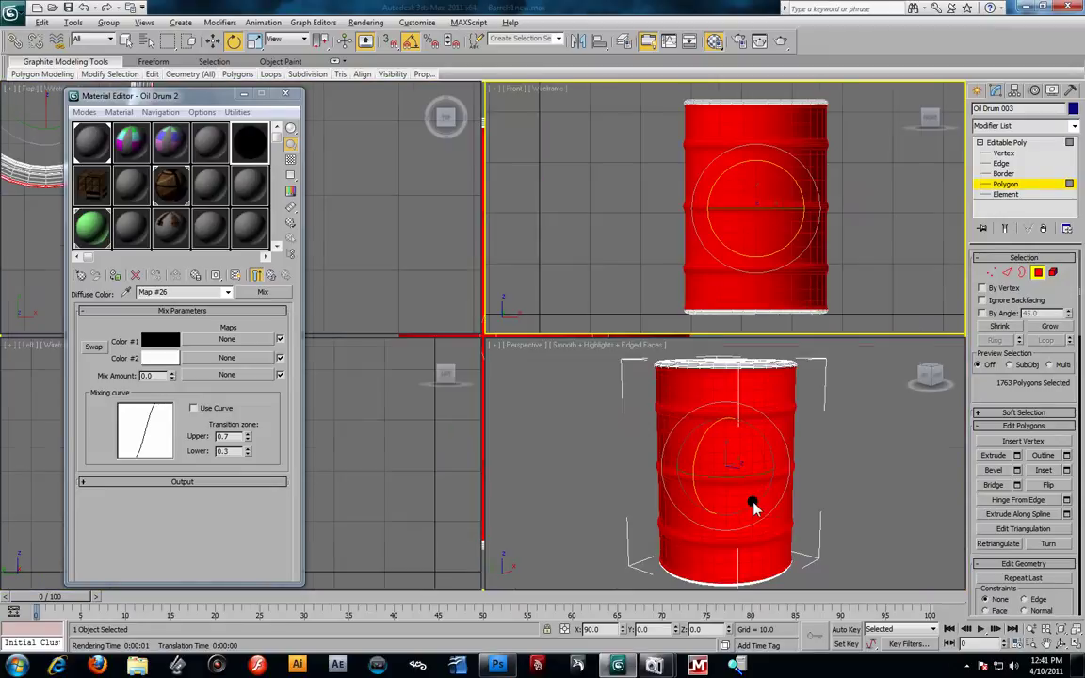
right_click(843, 492)
key(alt+w)
alt+middle_drag(613, 381, 489, 300)
key(F2)
scroll(636, 368, up, 5)
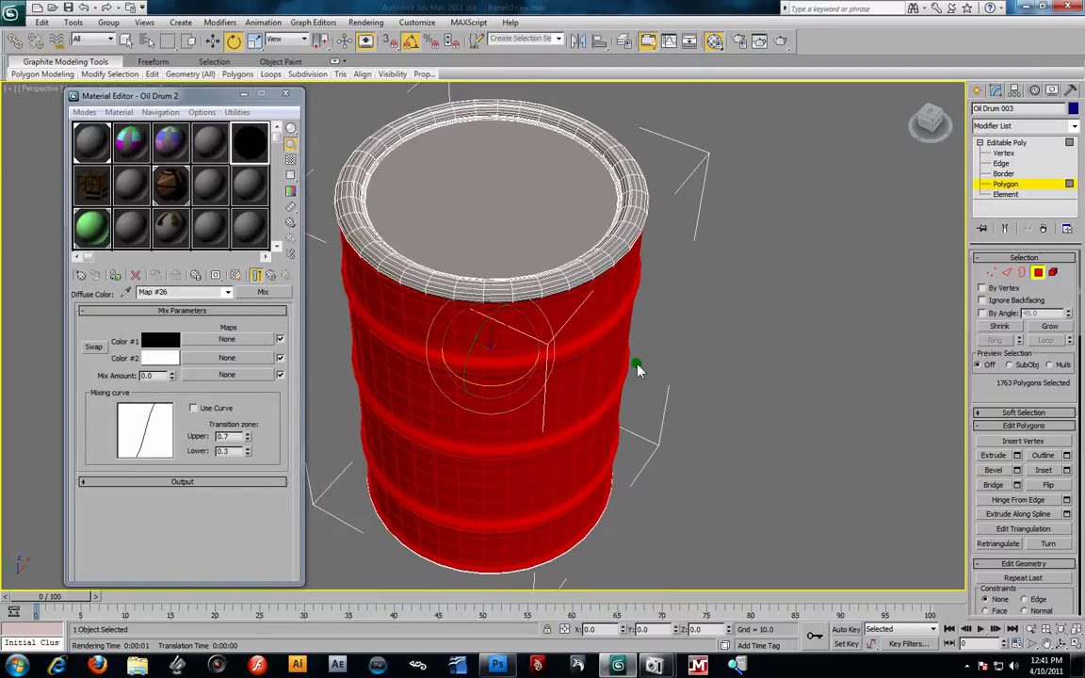
alt+middle_drag(673, 330, 714, 334)
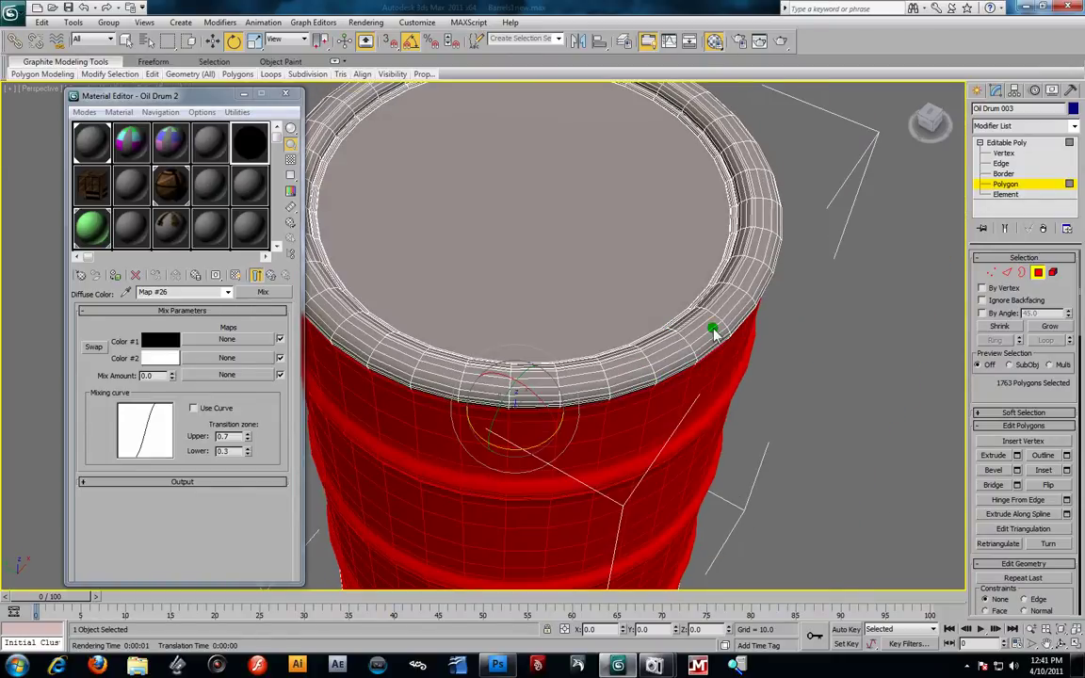
click(1045, 327)
click(1046, 327)
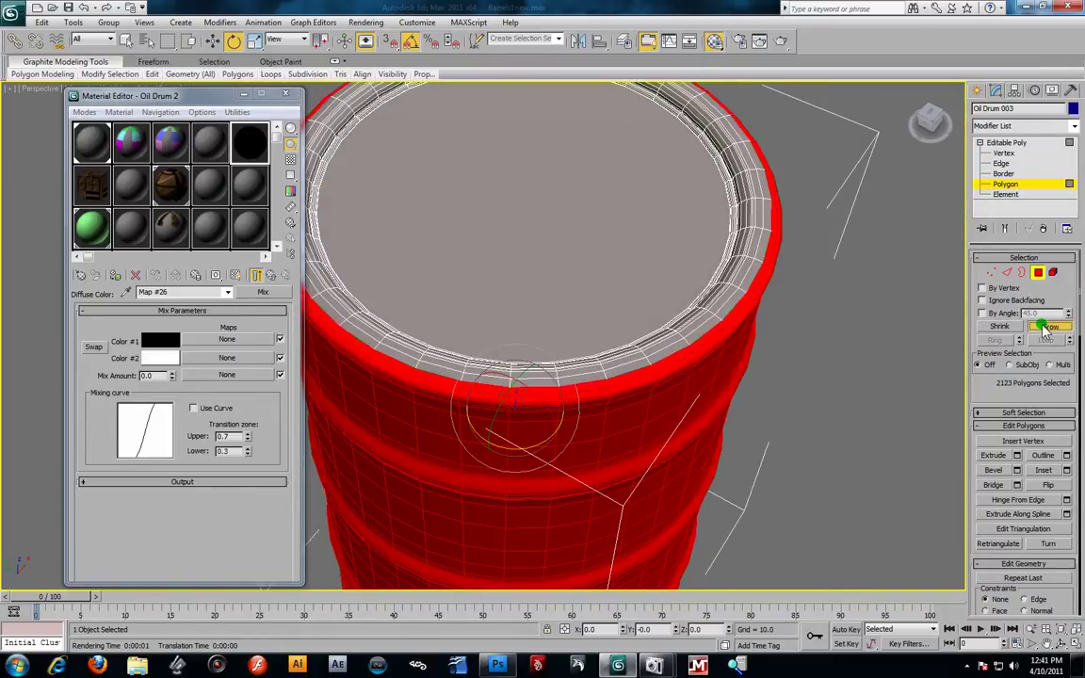
click(1046, 327)
click(1046, 327)
click(1046, 327)
click(1046, 327)
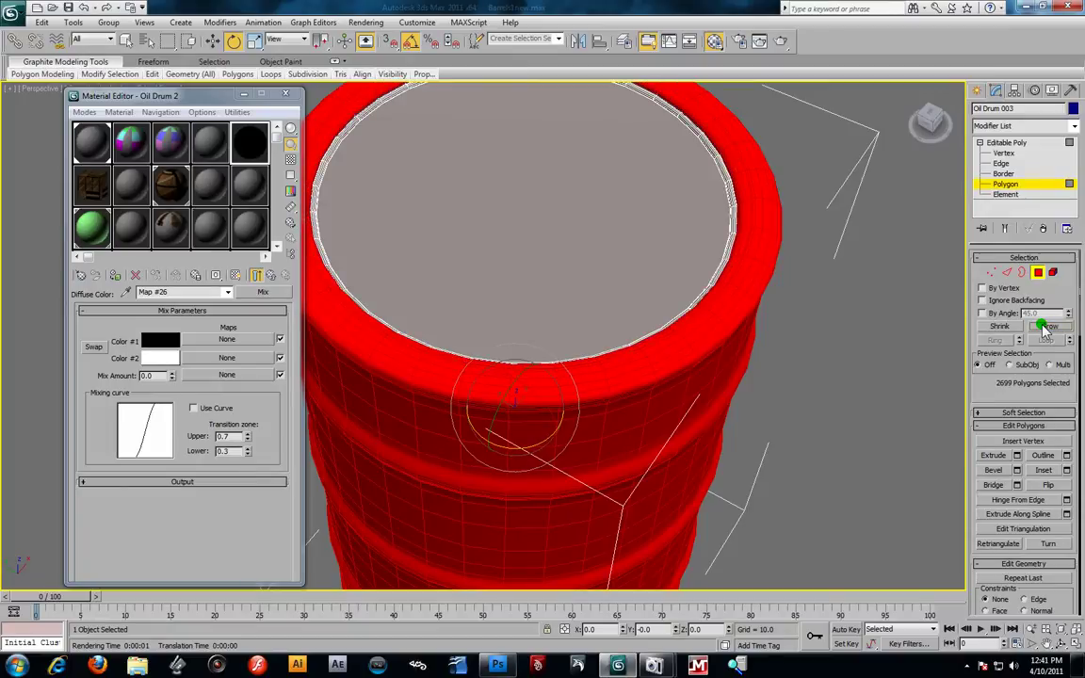
click(1046, 327)
- Grow the selection into the inner rim, reaching 2915 selected polygons
alt+middle_drag(717, 310, 733, 275)
click(1063, 327)
click(1063, 327)
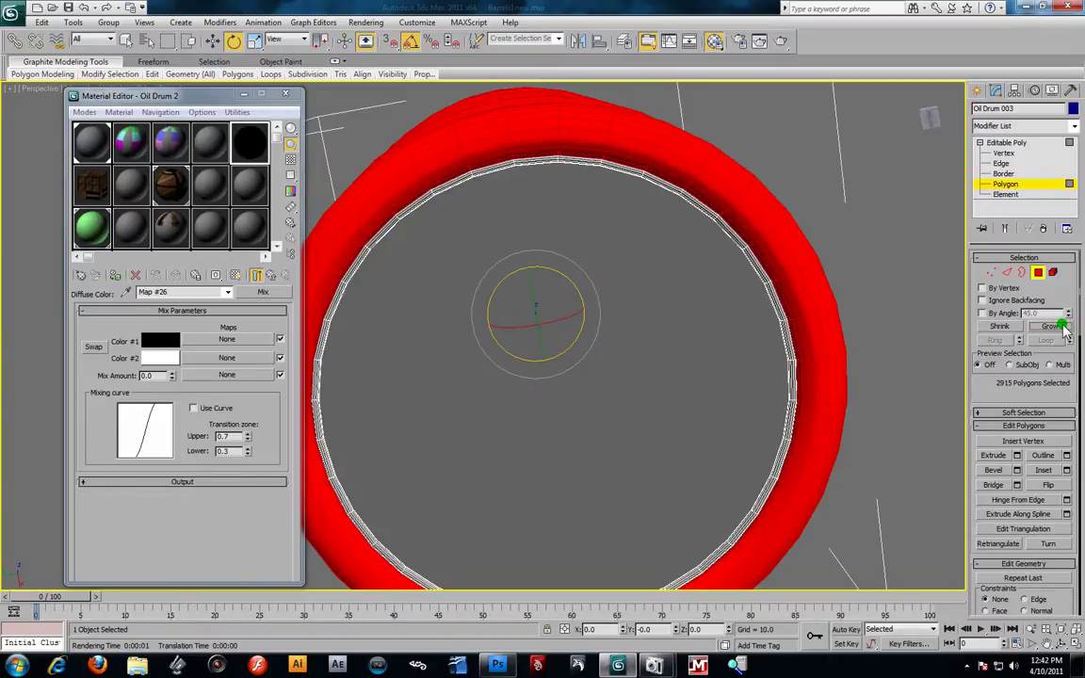
alt+middle_drag(736, 289, 750, 330)
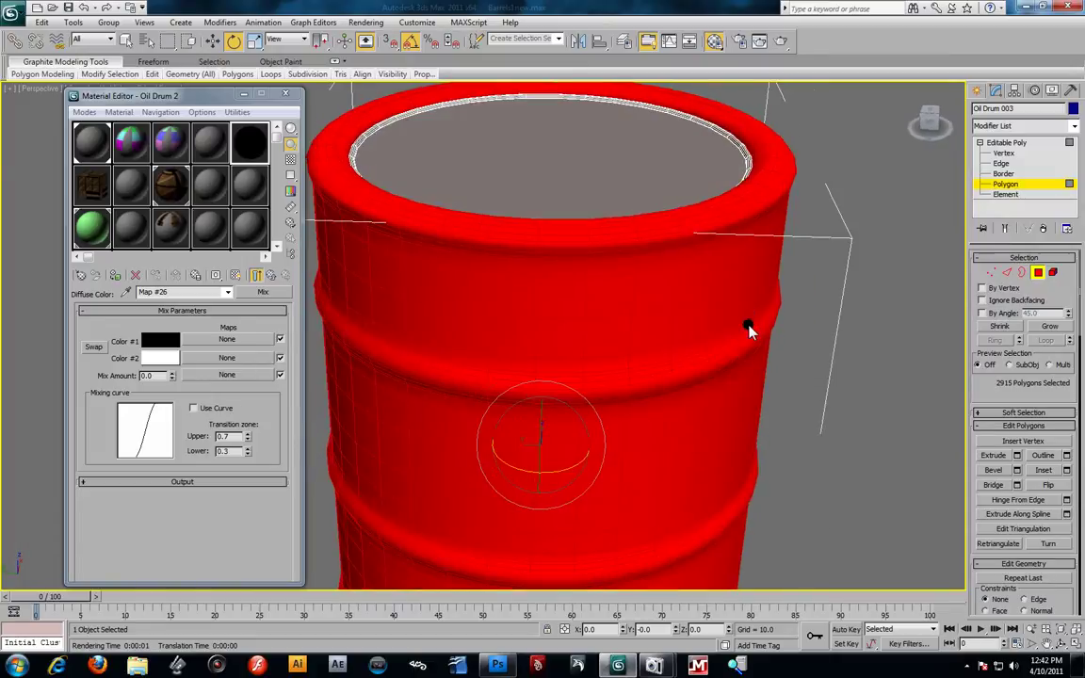
click(201, 322)
middle_drag(506, 317, 551, 313)
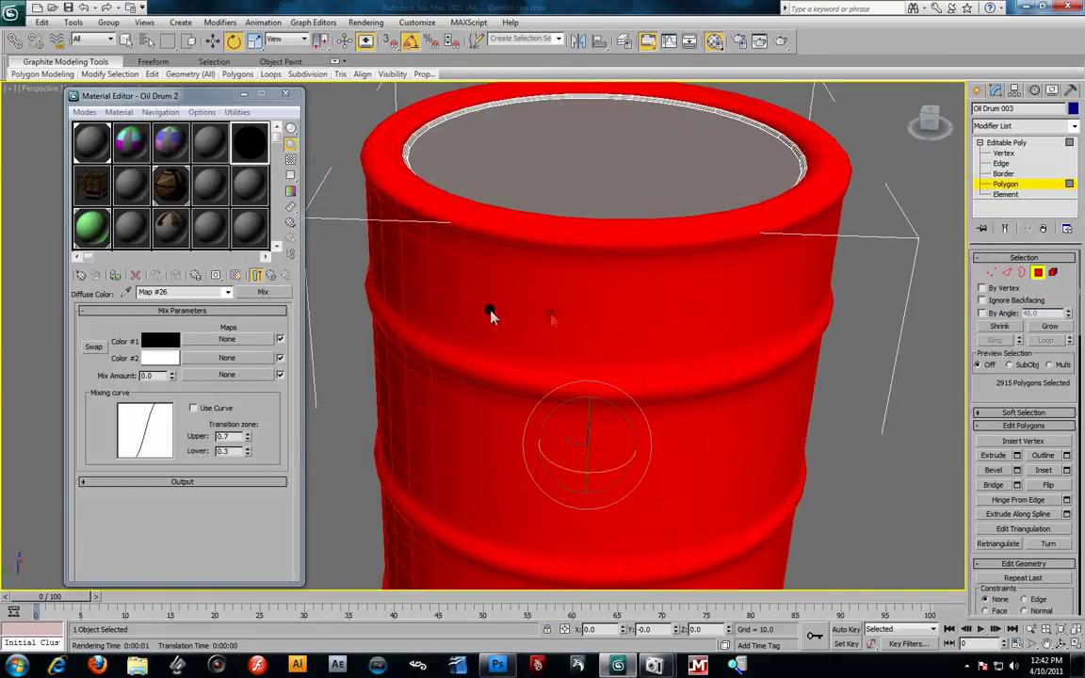
- Load Rust Leak Diffuse.jpg as a Bitmap in Mix Color #1 and show it in the viewport
click(230, 339)
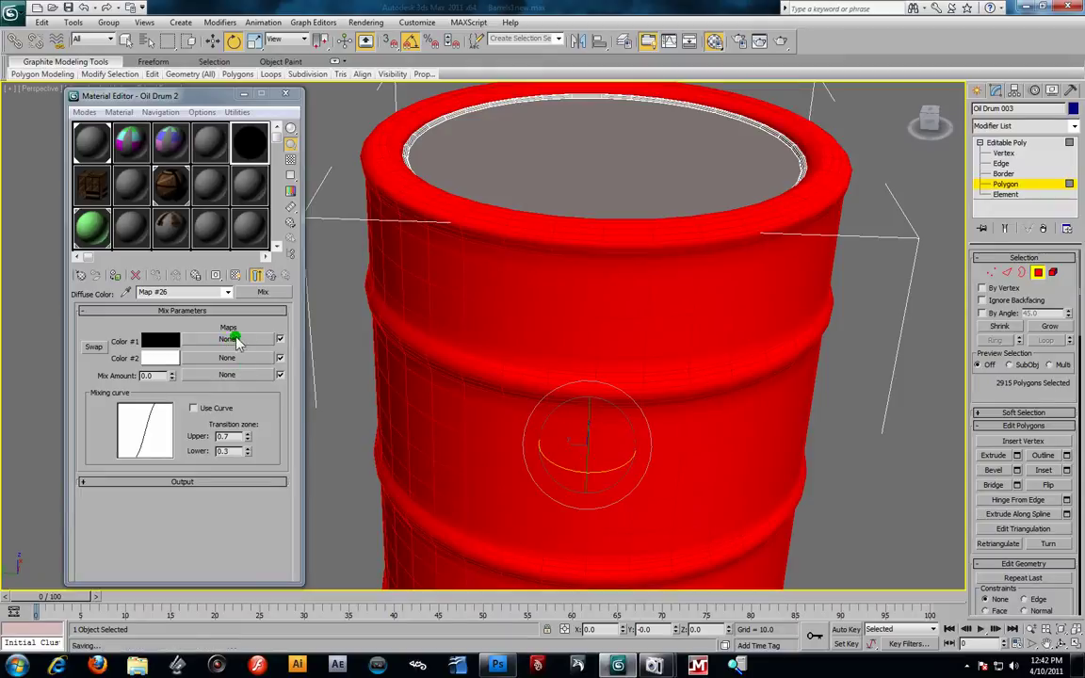
double_click(453, 188)
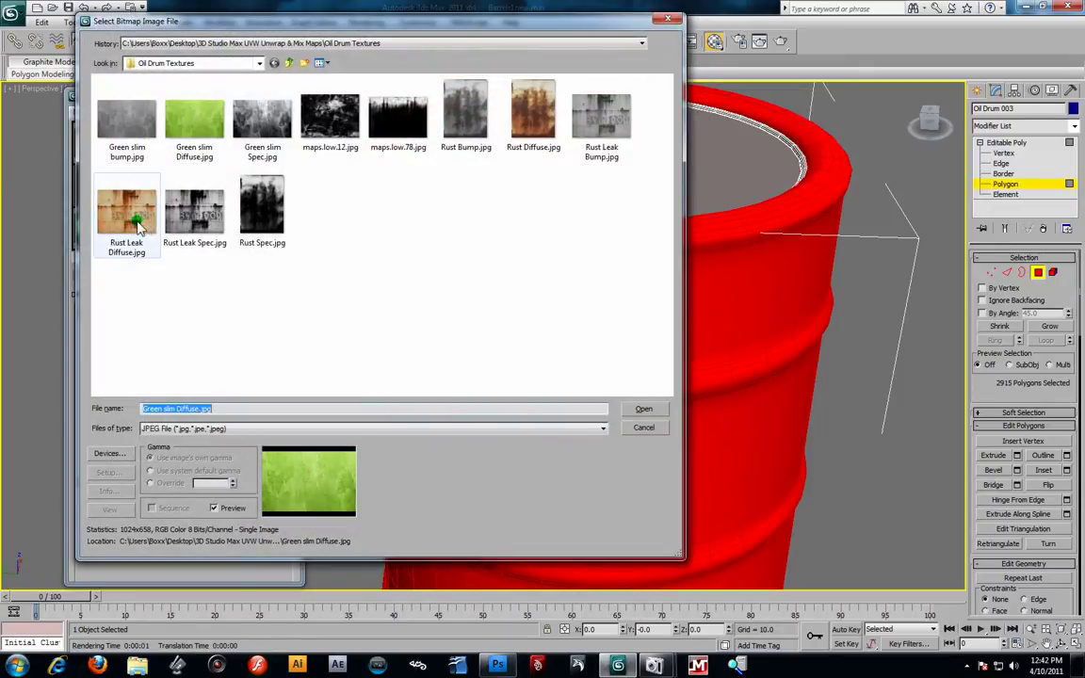
click(139, 213)
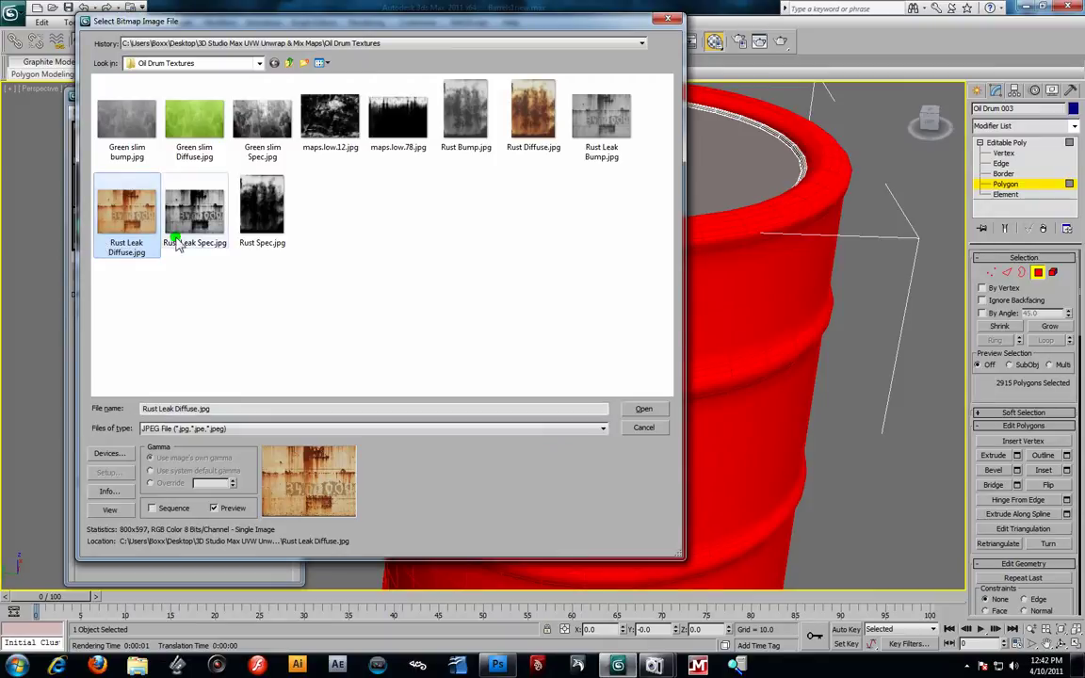
click(642, 411)
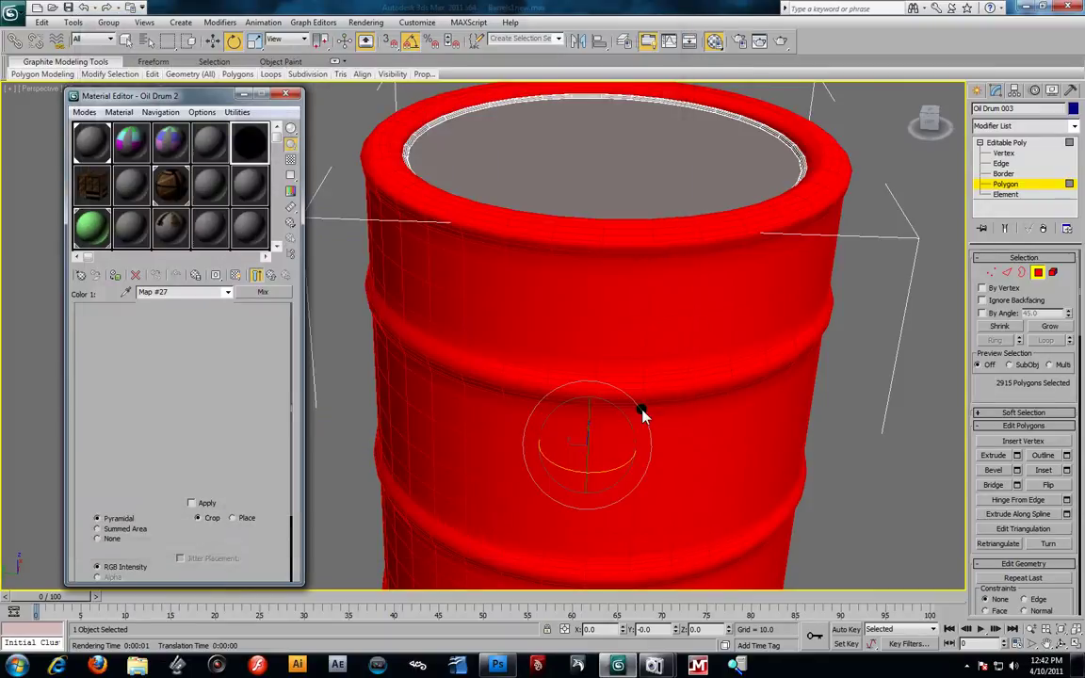
click(235, 275)
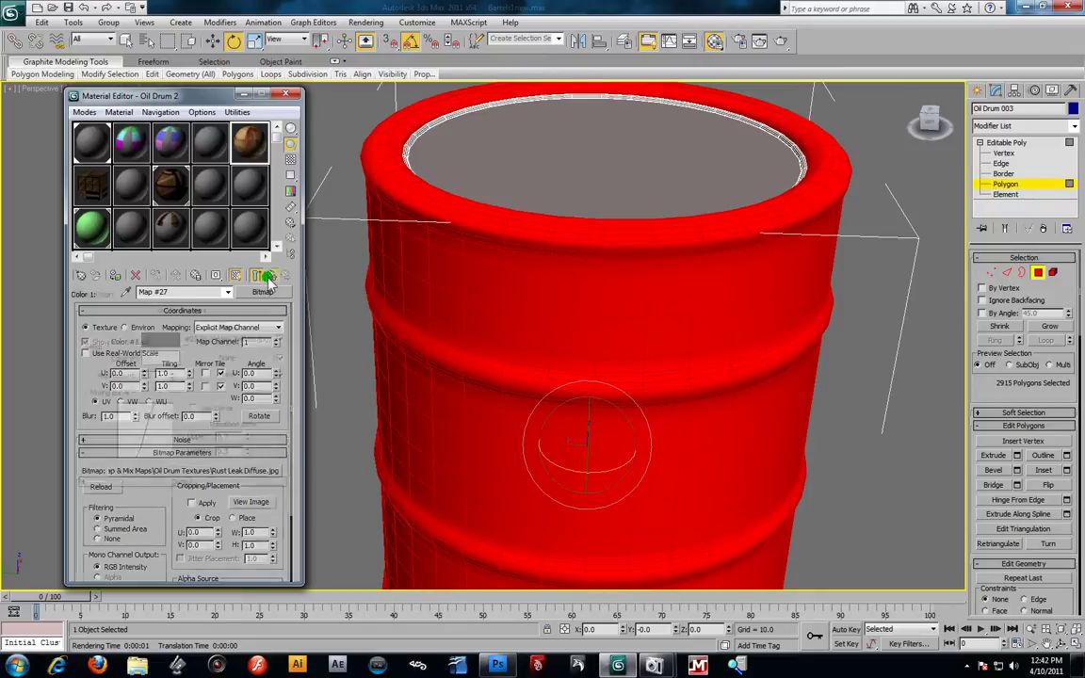
- Return to the Oil Drum 2 material and drag it onto the drum
click(256, 275)
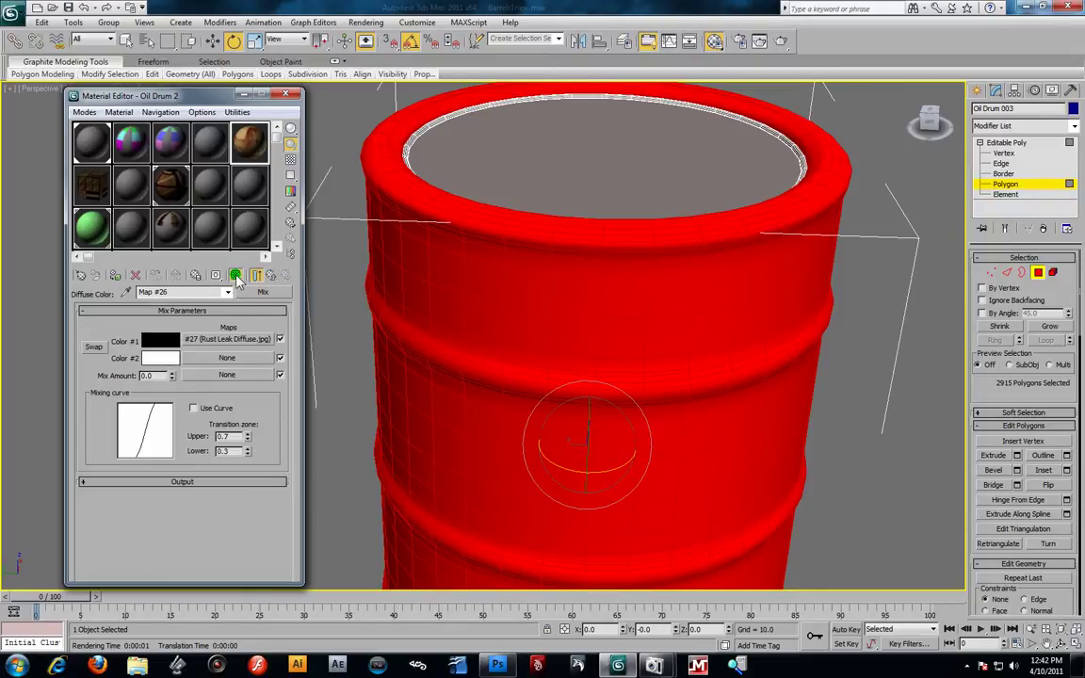
click(256, 275)
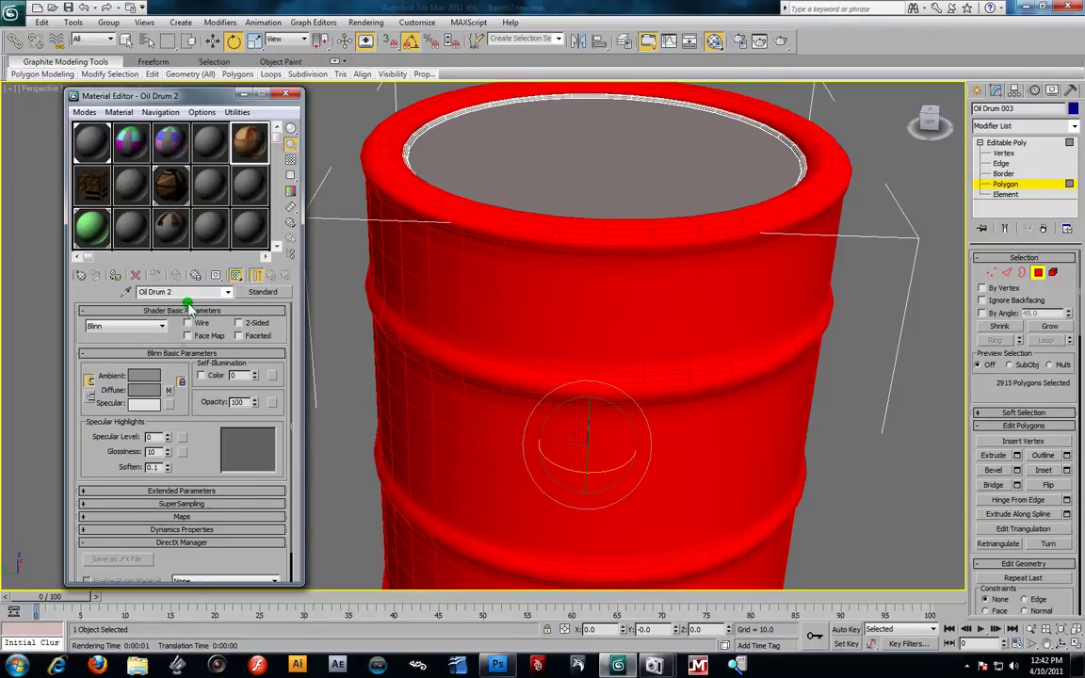
click(169, 390)
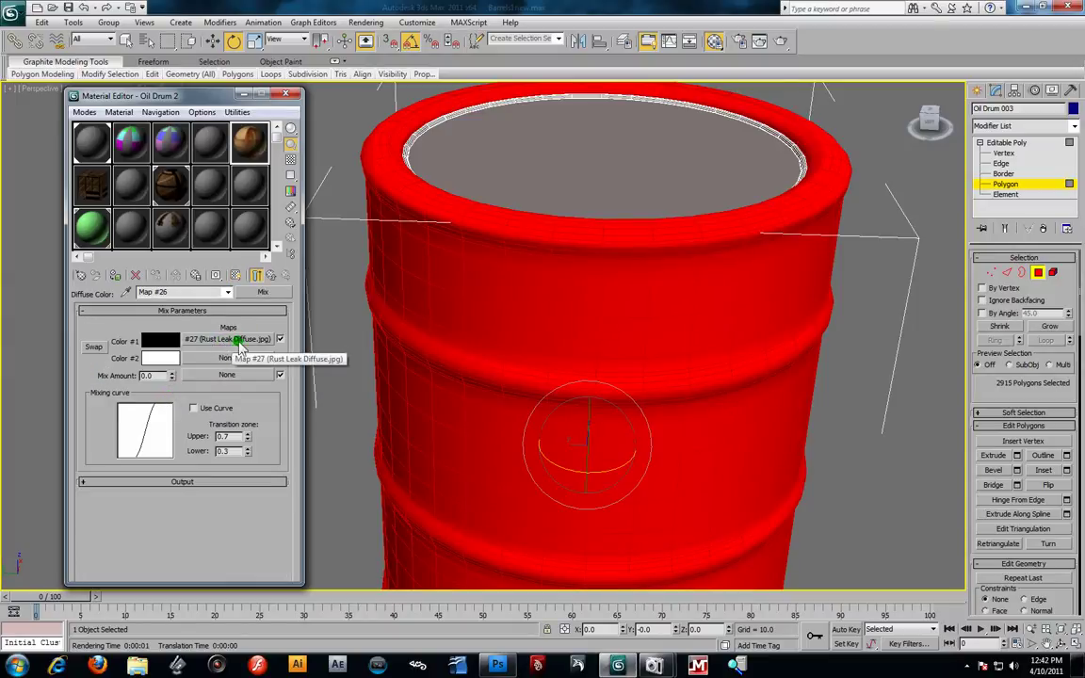
click(269, 275)
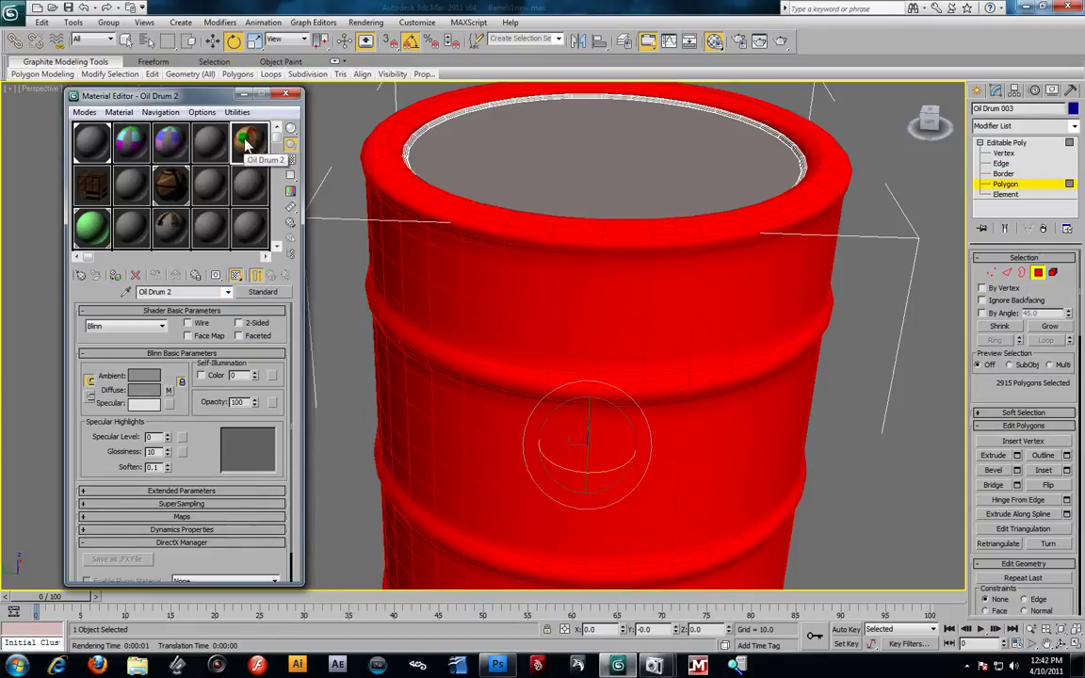
drag(245, 142, 482, 271)
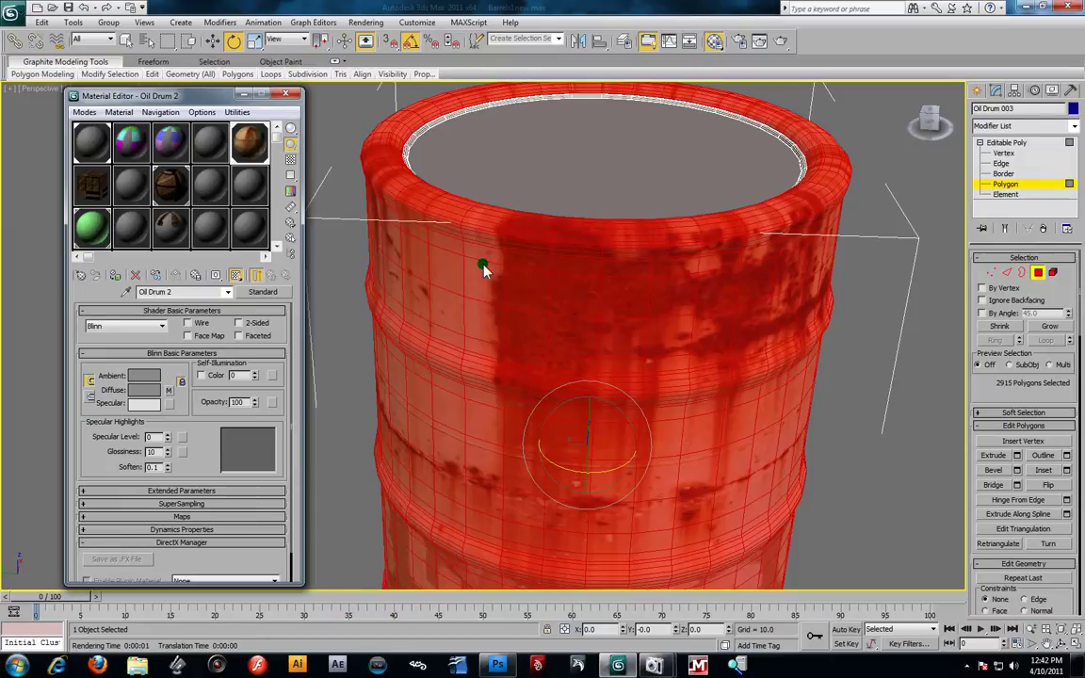
scroll(659, 311, down, 6)
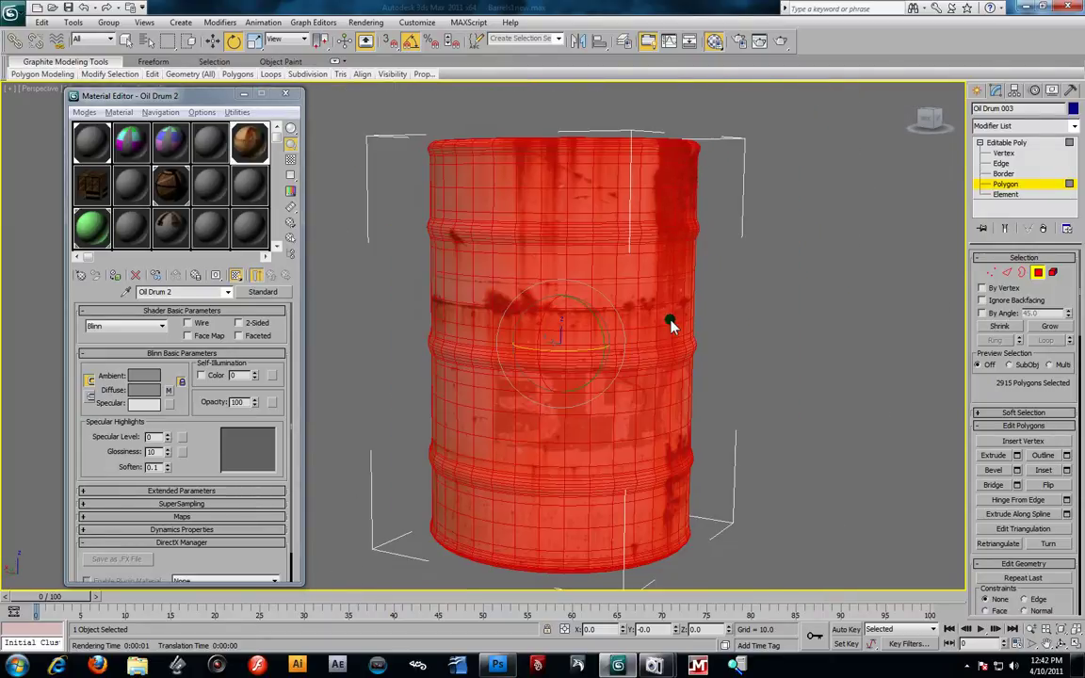
scroll(660, 330, up, 4)
alt+middle_drag(583, 353, 662, 359)
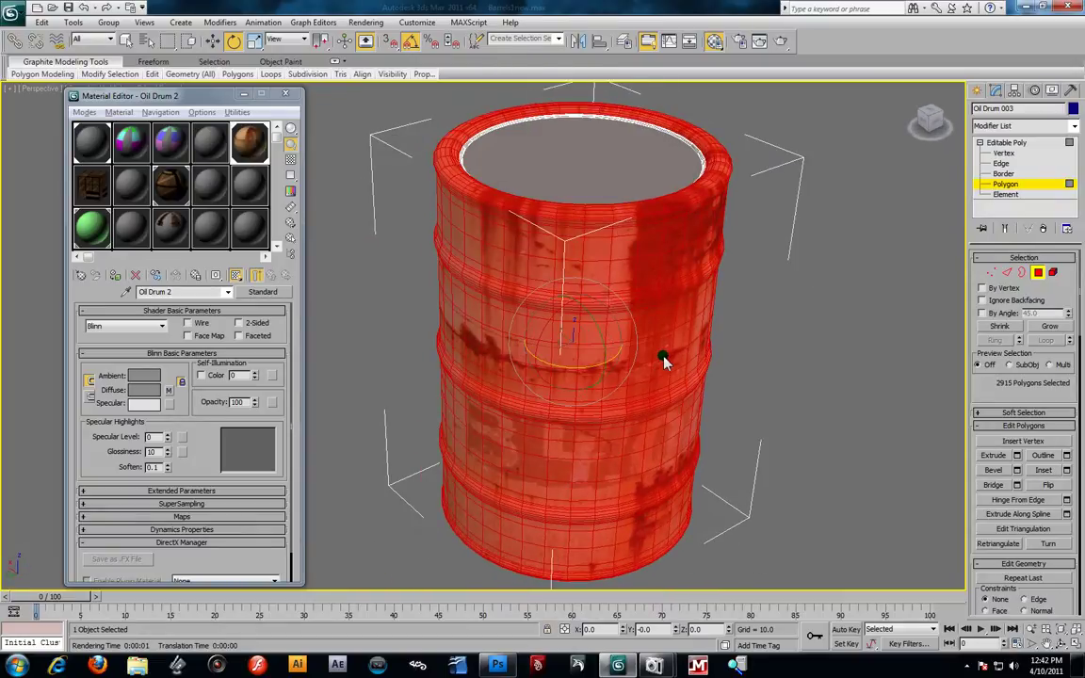
- Add a UVW Mapping modifier with Cylindrical projection to the drum and reopen the diffuse Mix map
click(1032, 125)
scroll(1022, 377, down, 10)
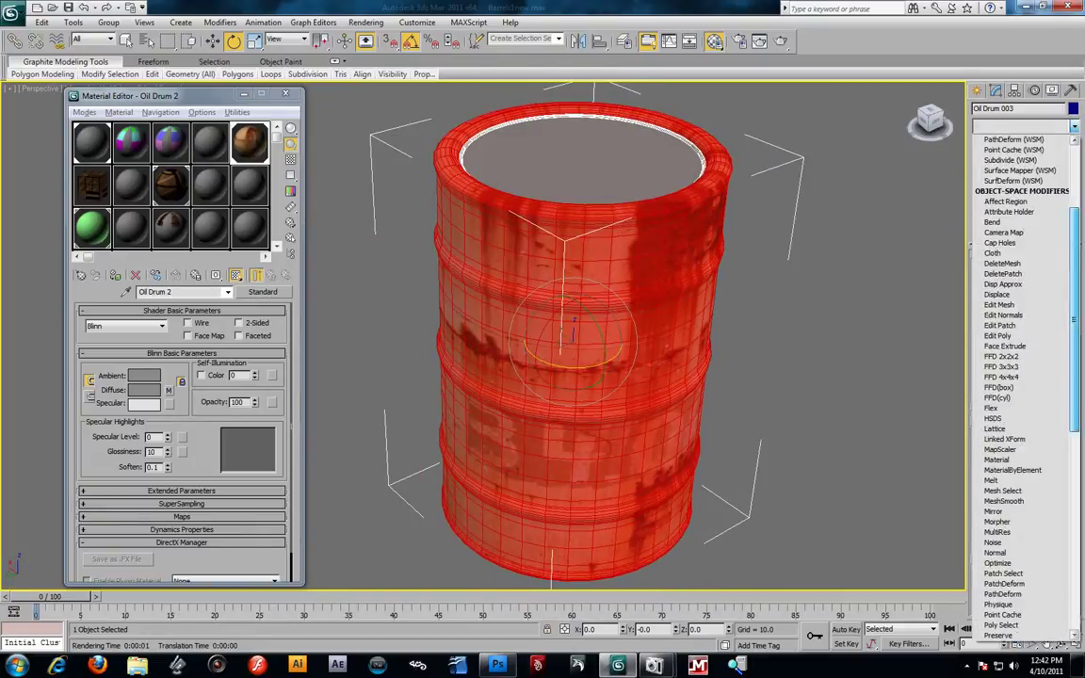
click(1003, 543)
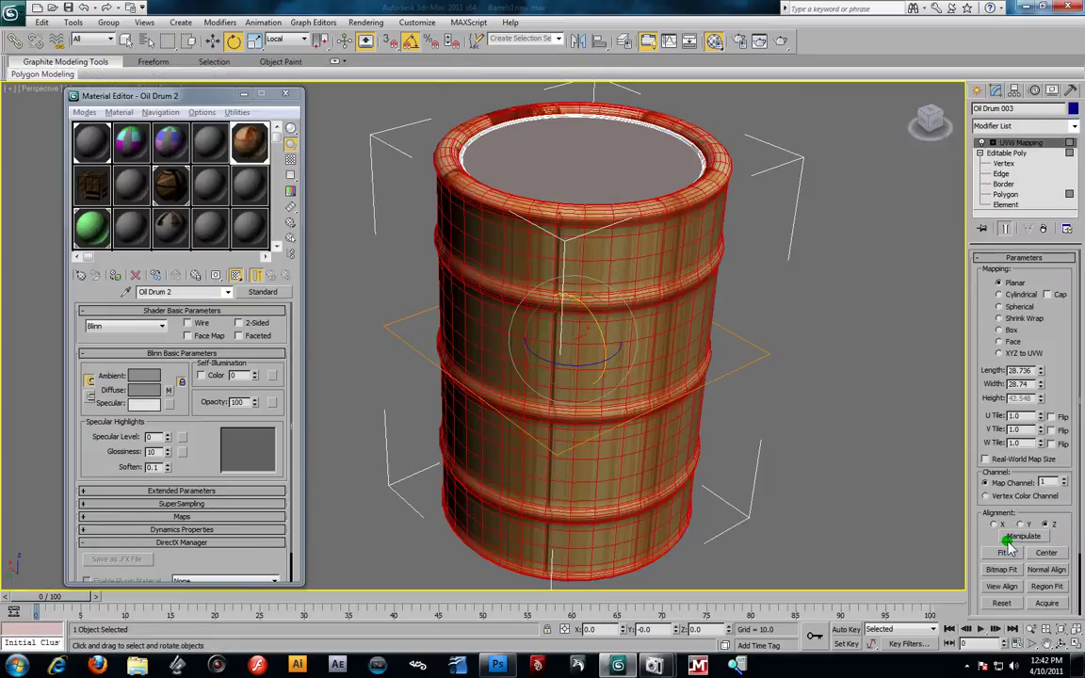
click(1009, 143)
alt+middle_drag(735, 223, 686, 226)
click(1000, 295)
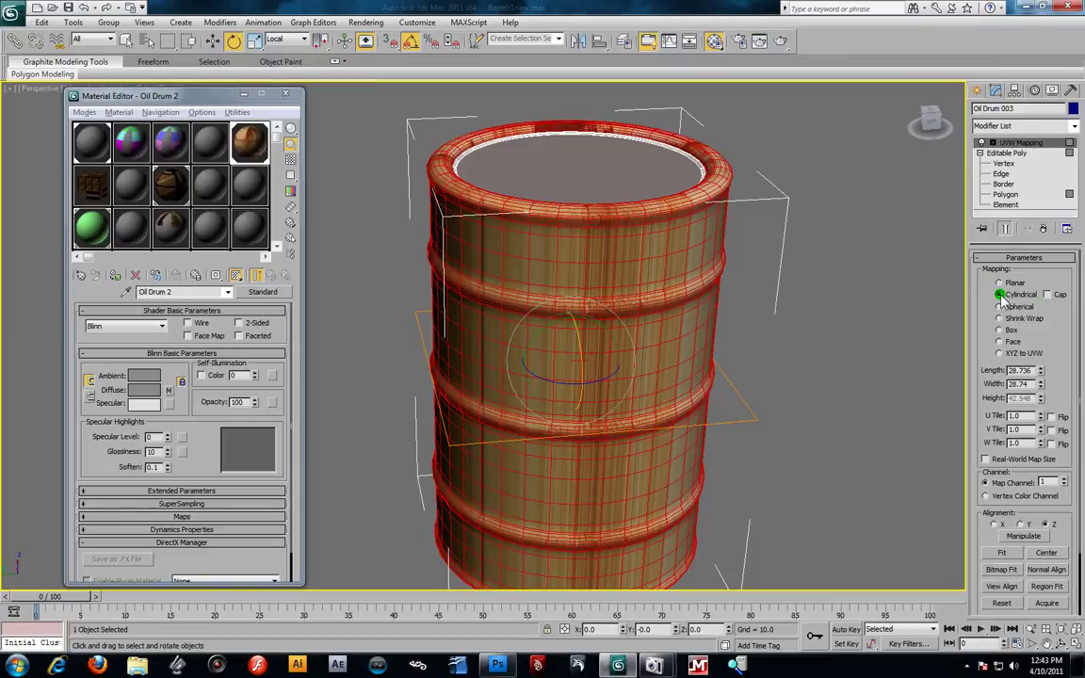
alt+middle_drag(645, 295, 688, 318)
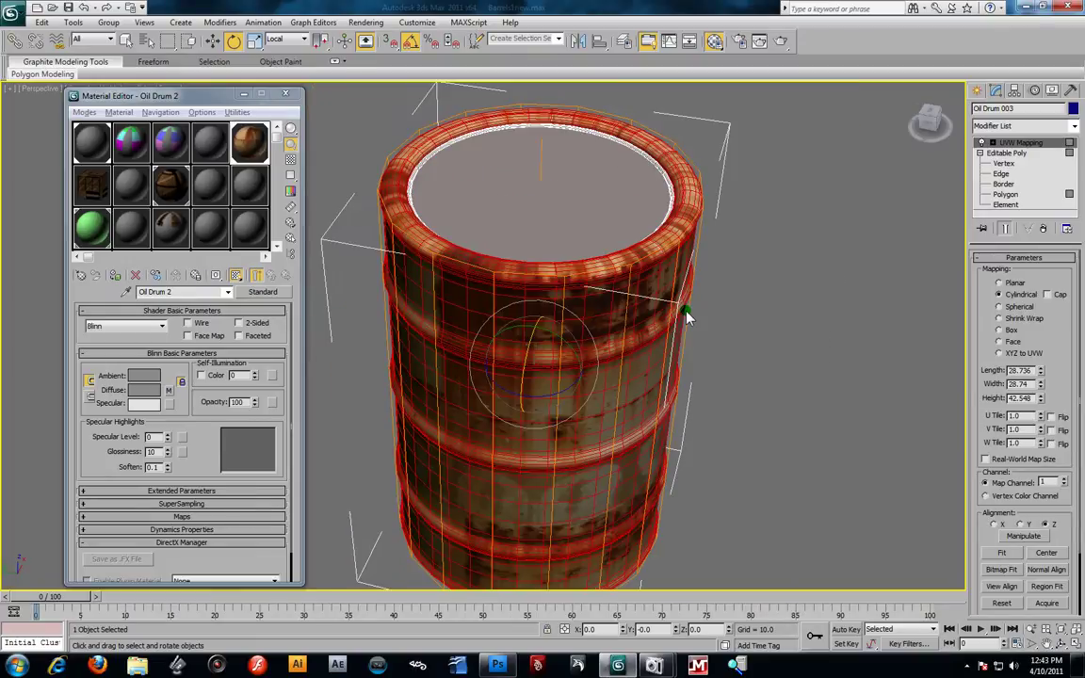
alt+middle_drag(614, 345, 761, 369)
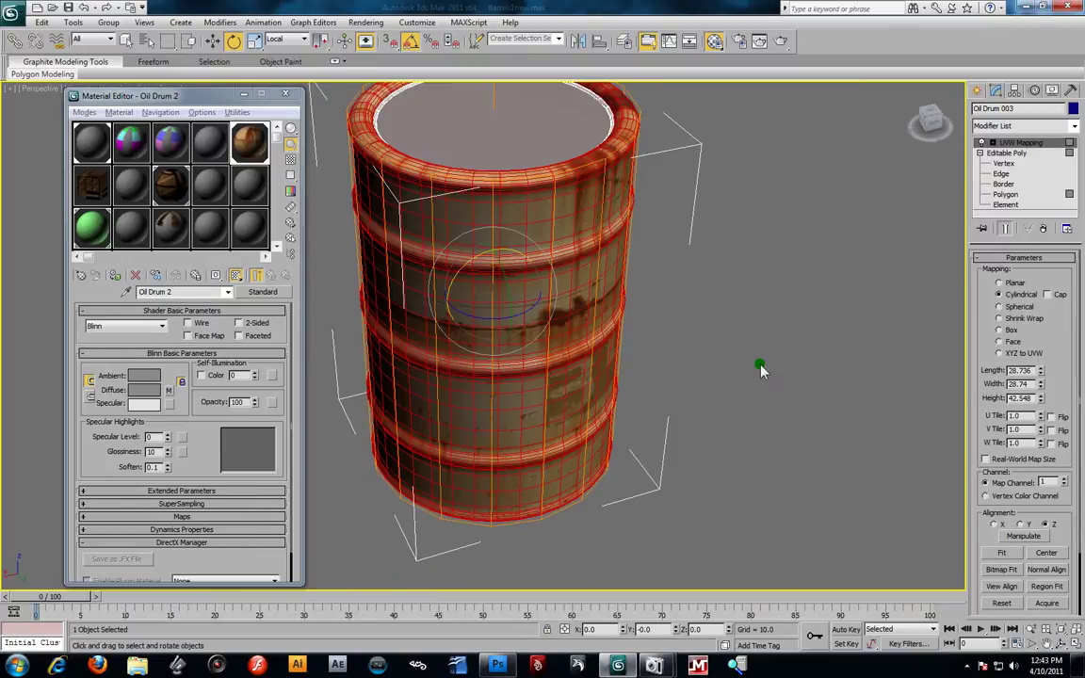
alt+middle_drag(491, 324, 514, 339)
click(171, 390)
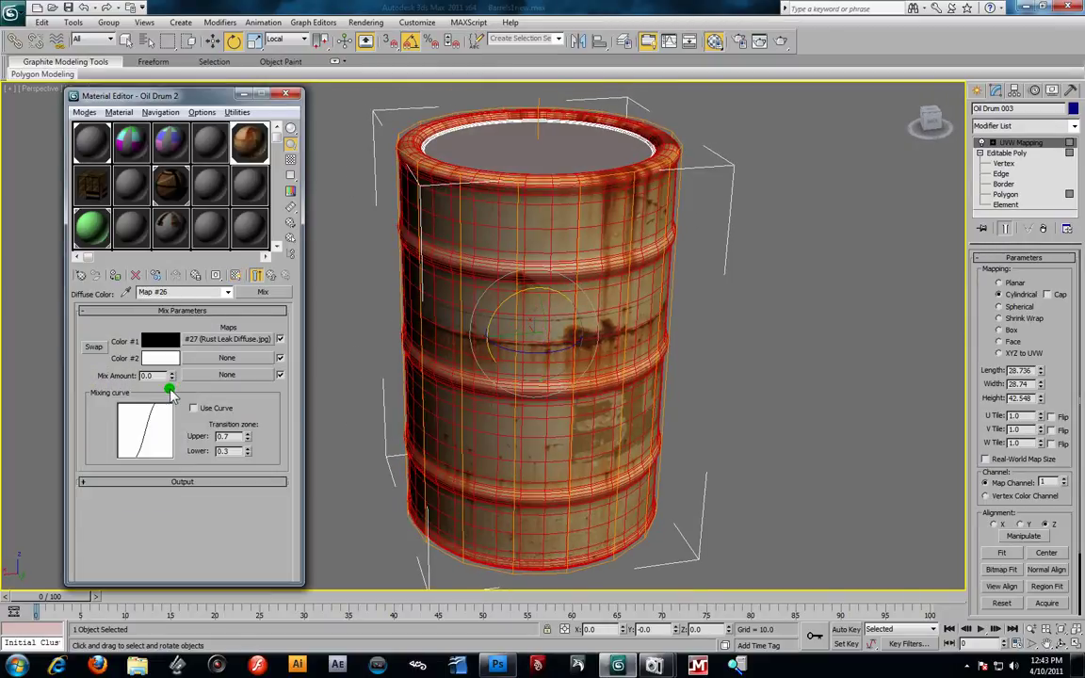
- Review the Rust Leak Diffuse bitmap's tiling, then go back up two levels to the material
click(241, 341)
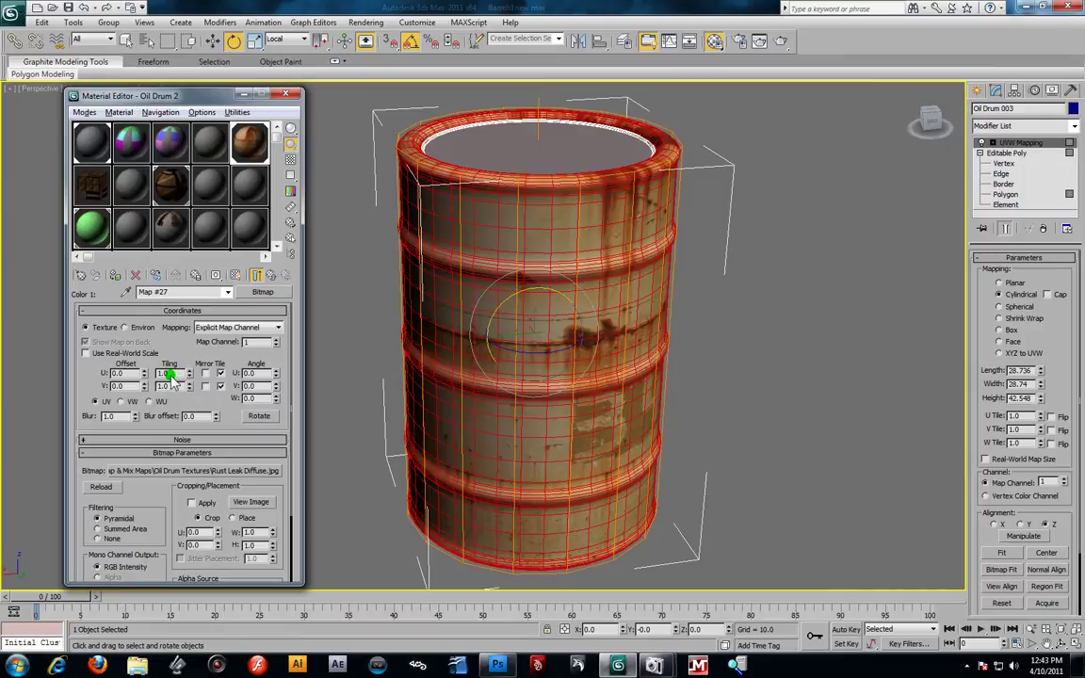
mouse_move(639, 375)
alt+middle_down()
mouse_move(559, 369)
mouse_move(610, 328)
mouse_move(620, 371)
alt+middle_up()
scroll(620, 370, up, 3)
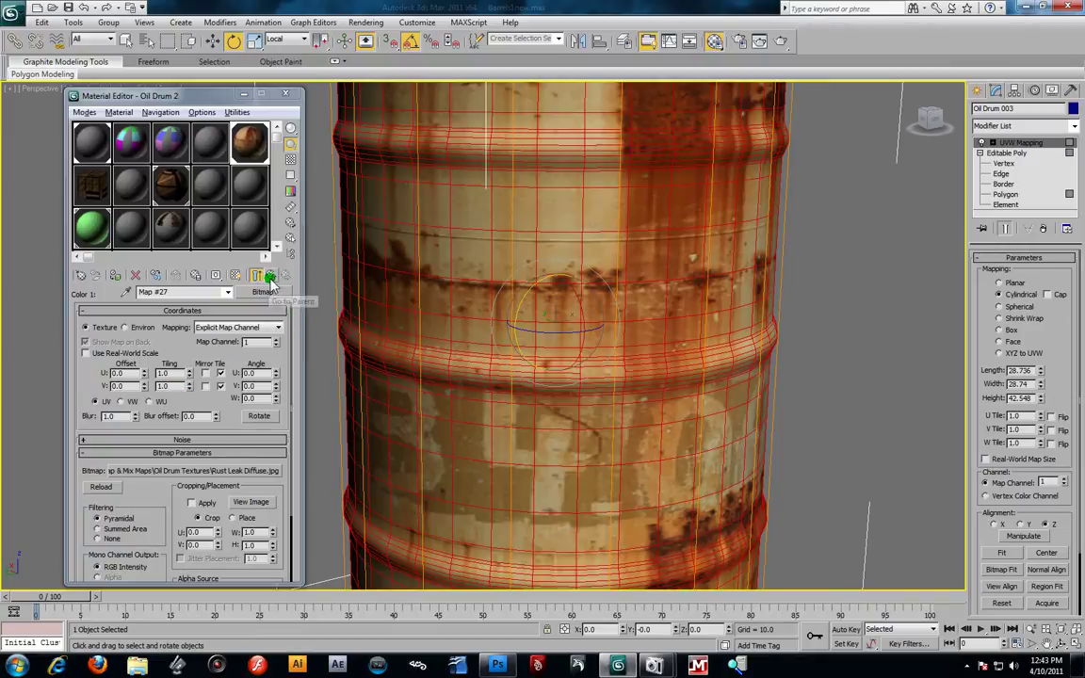
click(267, 276)
alt+middle_drag(591, 336, 630, 285)
scroll(667, 328, down, 4)
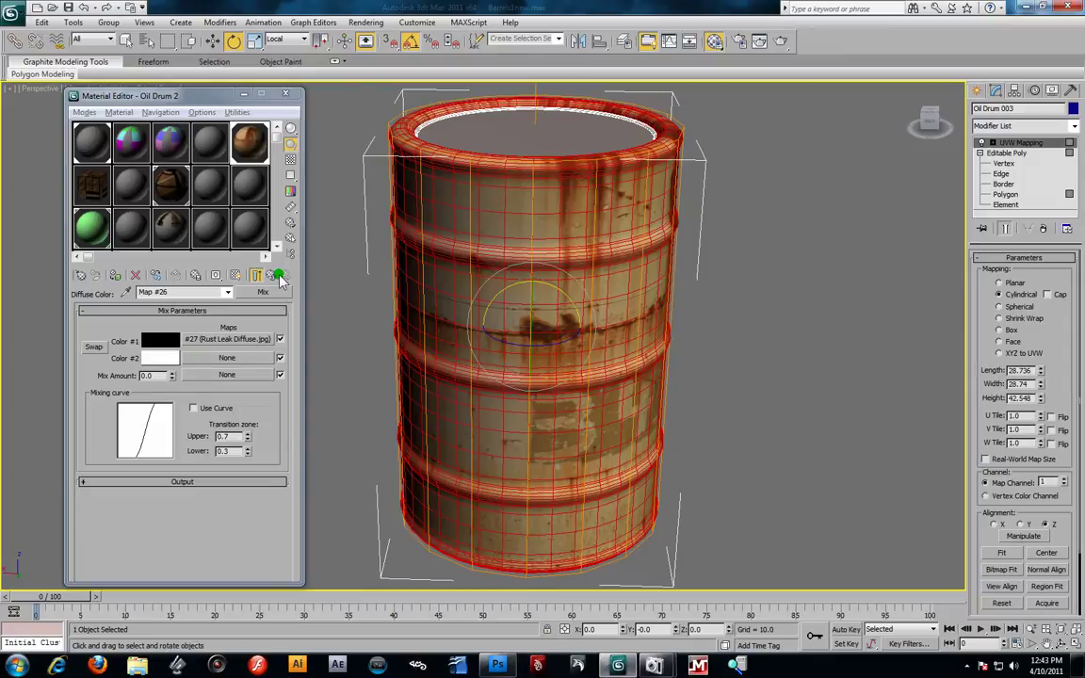
click(279, 276)
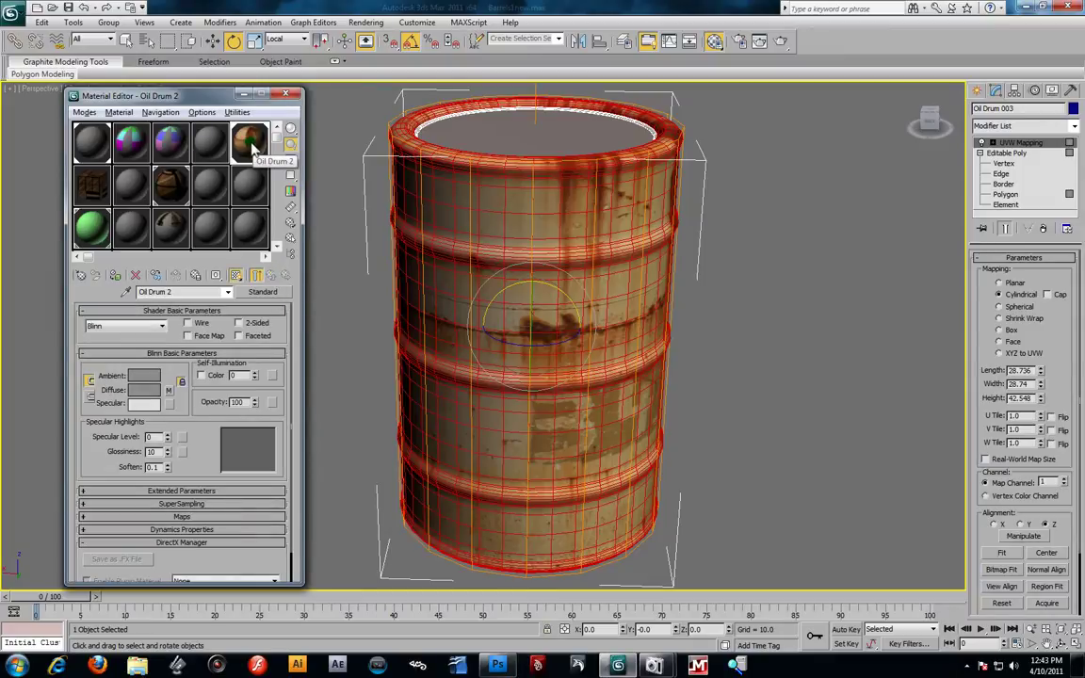
- Load Green slim Diffuse.jpg as a Bitmap in Mix Color #2 and show the mix on the drum
click(172, 391)
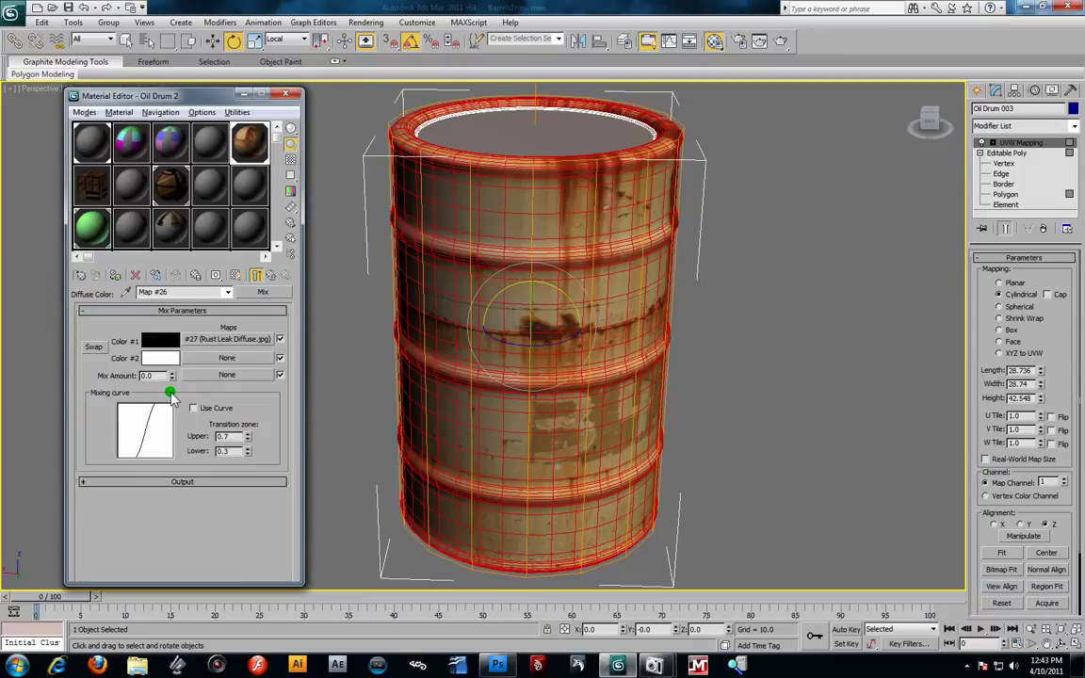
click(232, 360)
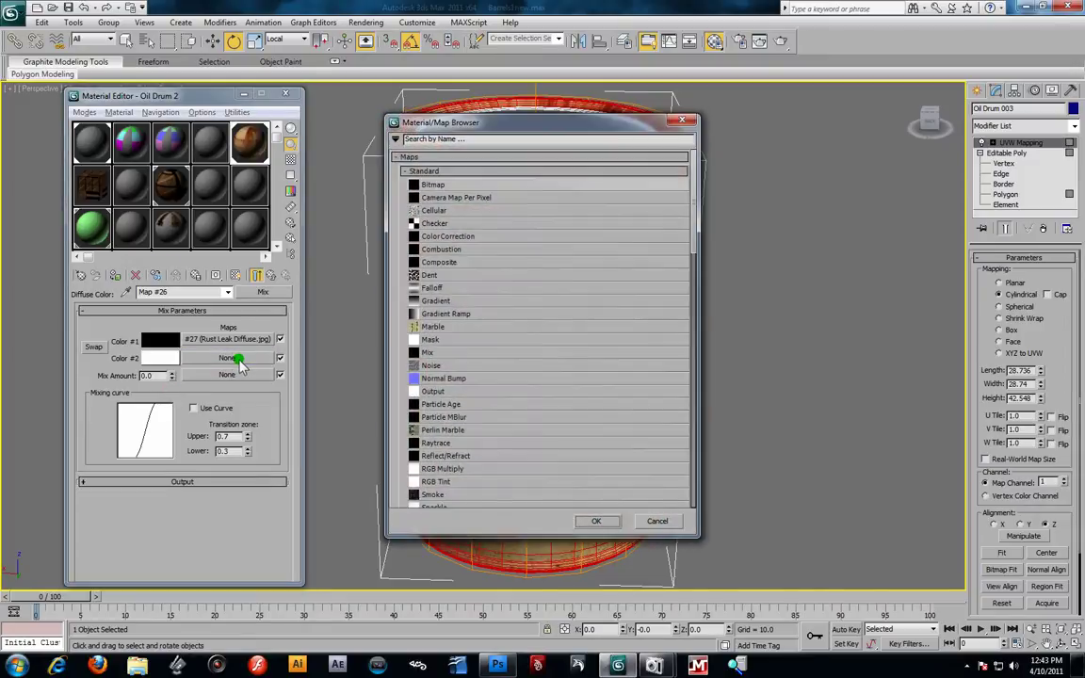
double_click(430, 186)
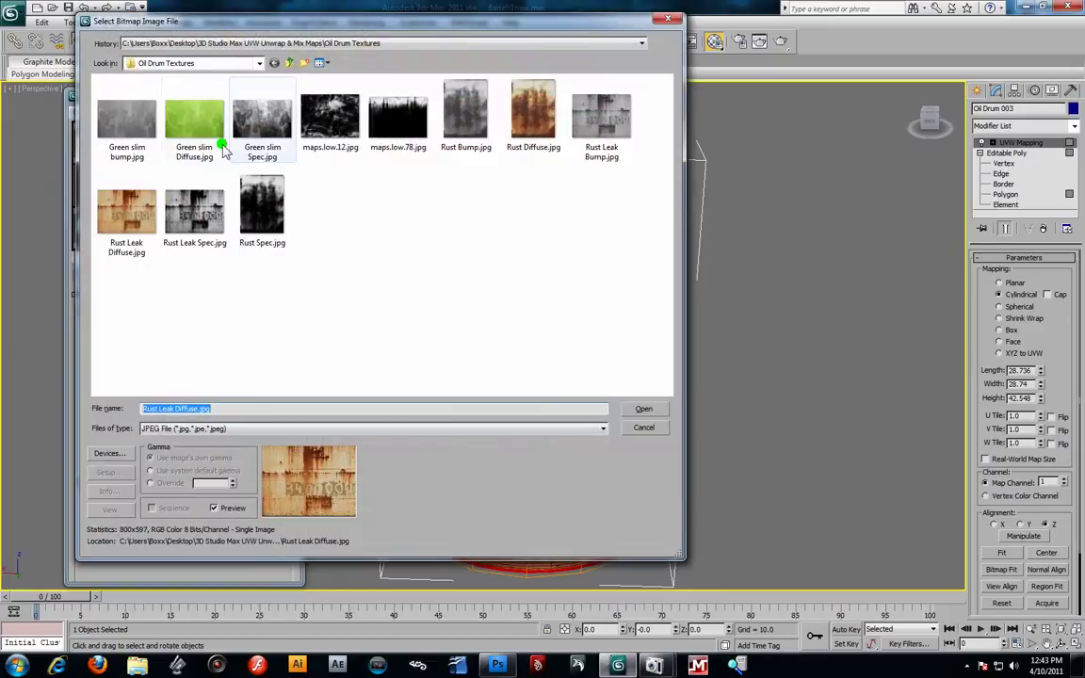
click(197, 169)
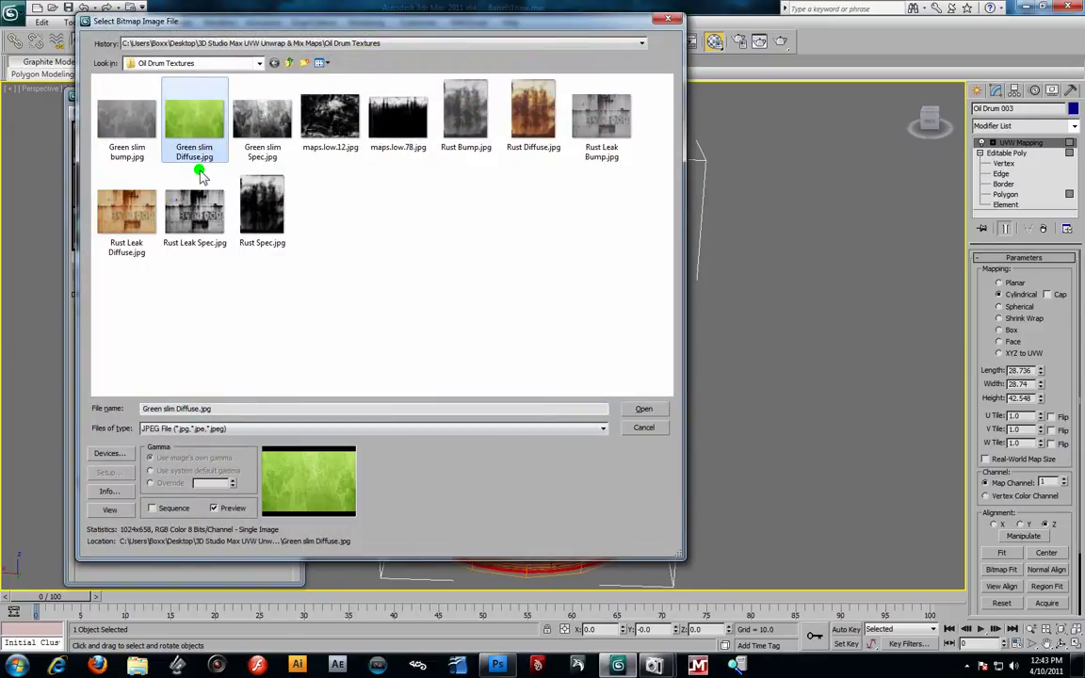
click(641, 410)
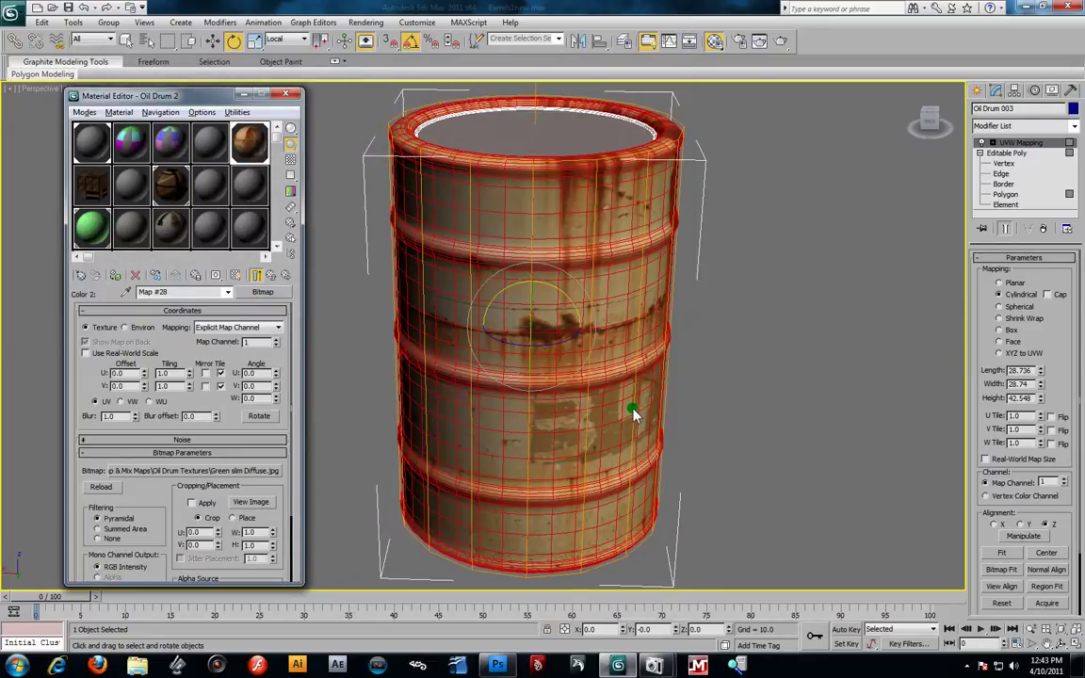
click(240, 291)
alt+middle_drag(550, 291, 645, 314)
click(270, 275)
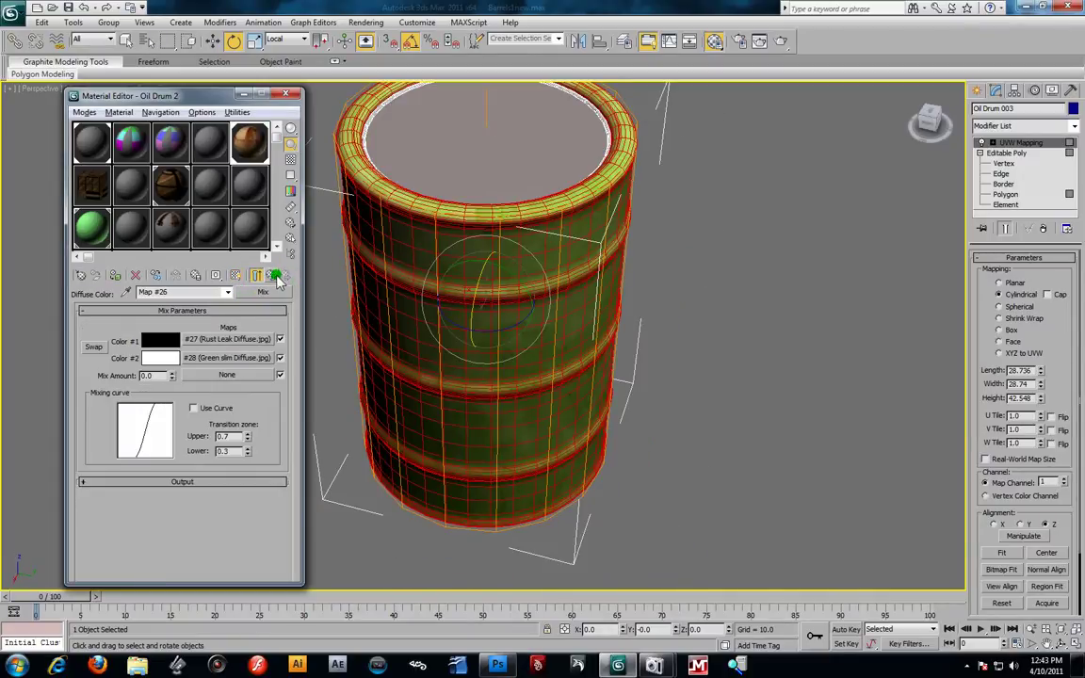
click(235, 275)
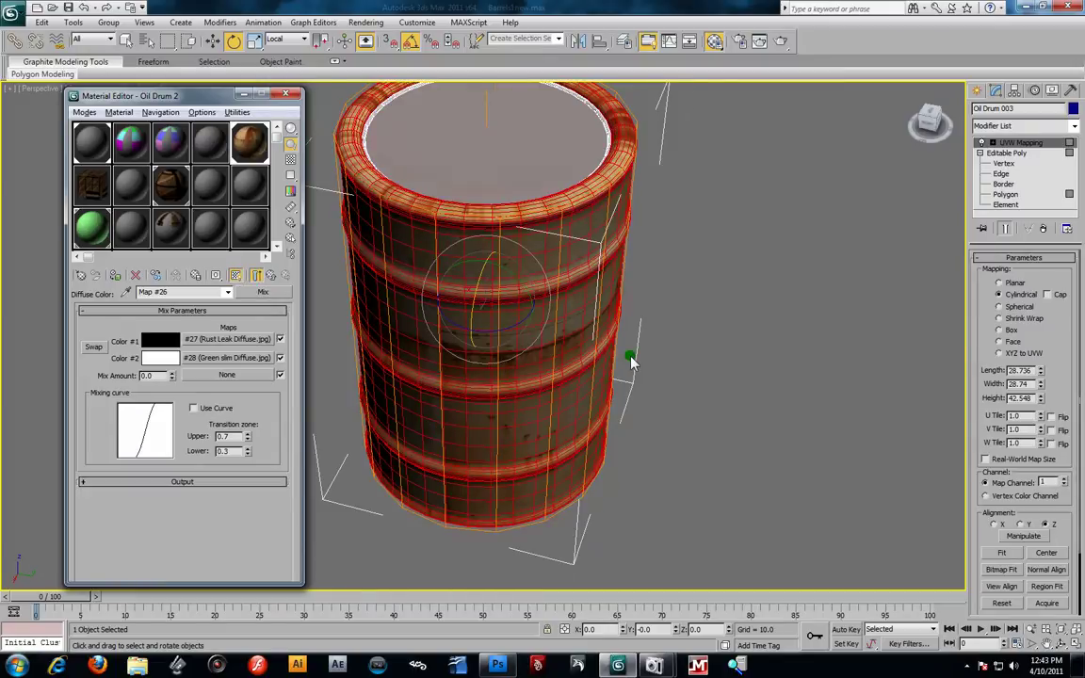
alt+middle_drag(629, 359, 626, 311)
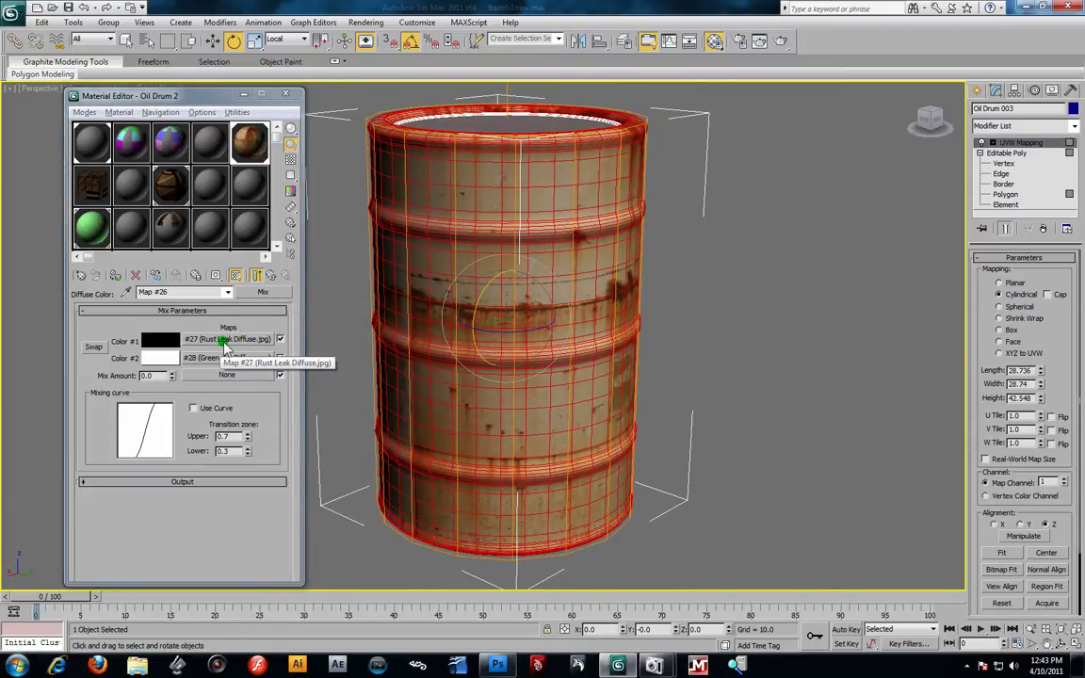
scroll(477, 318, up, 3)
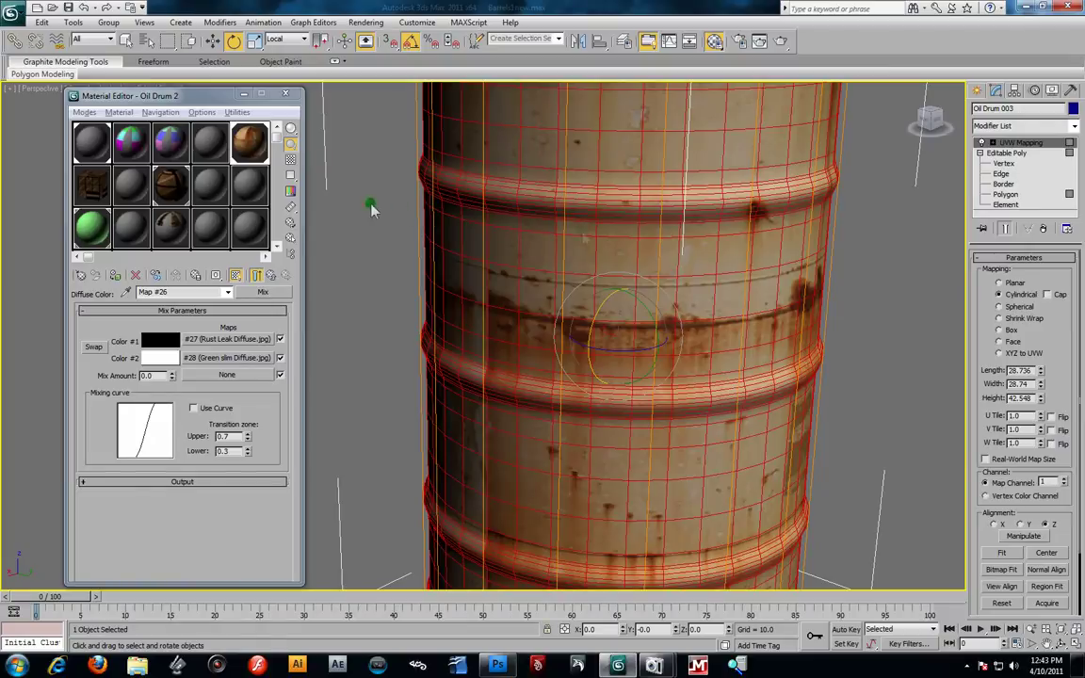
scroll(574, 235, down, 4)
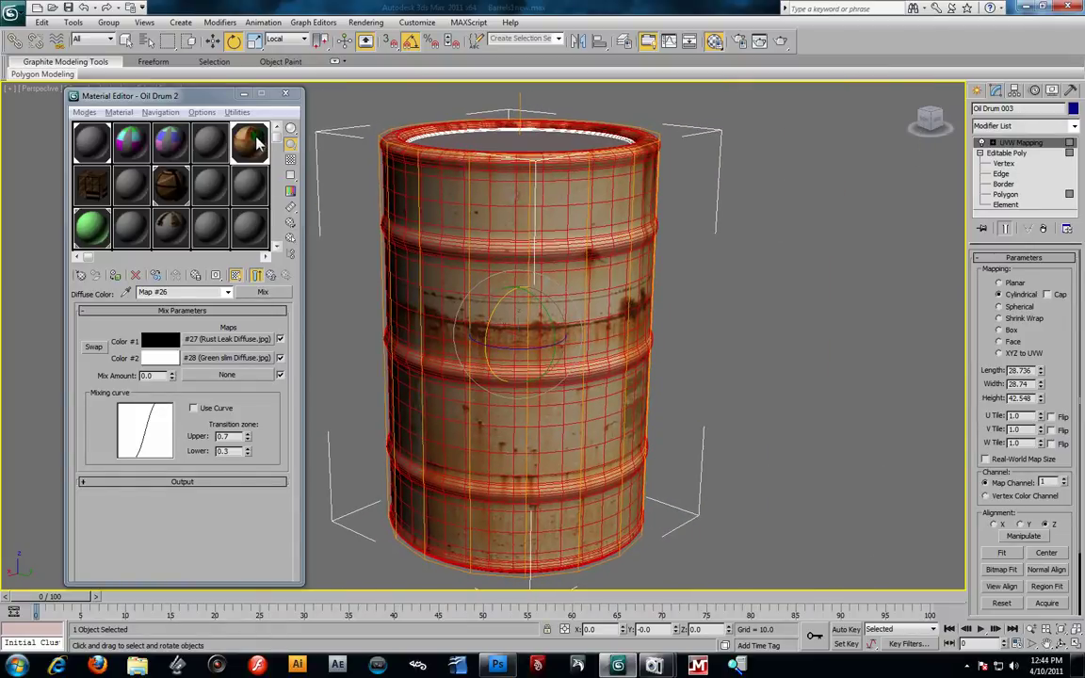
- Magnify the sample preview and set Mix Amount to 50 to blend rust and green slime
double_click(251, 141)
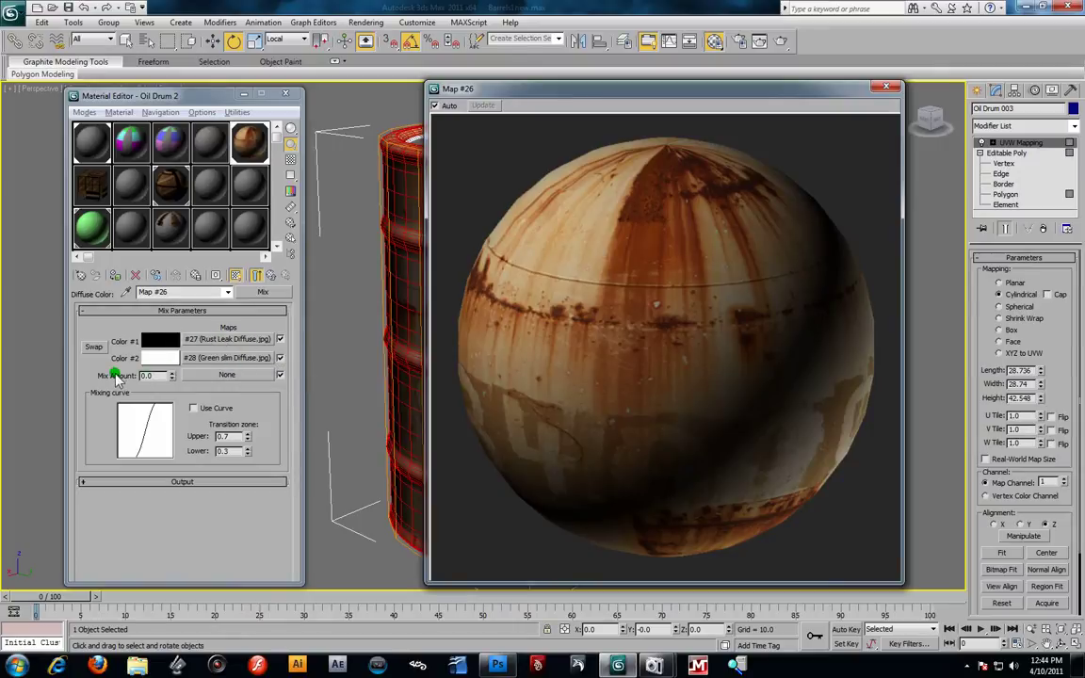
drag(169, 376, 167, 240)
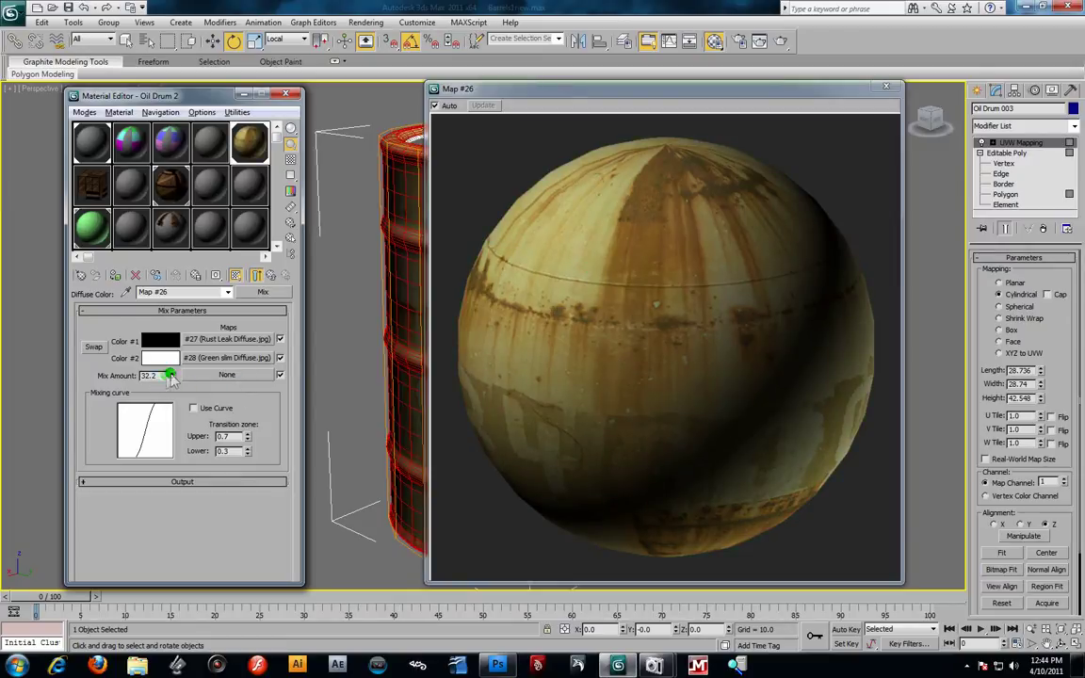
drag(171, 375, 156, 562)
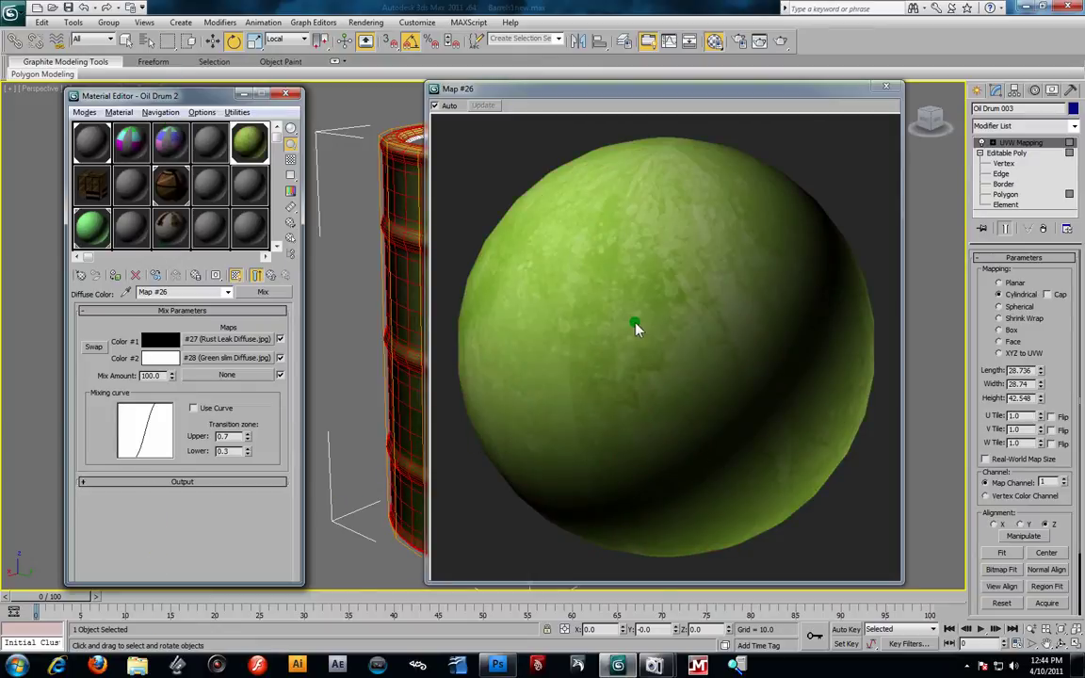
drag(158, 375, 99, 375)
text(50)
key(Return)
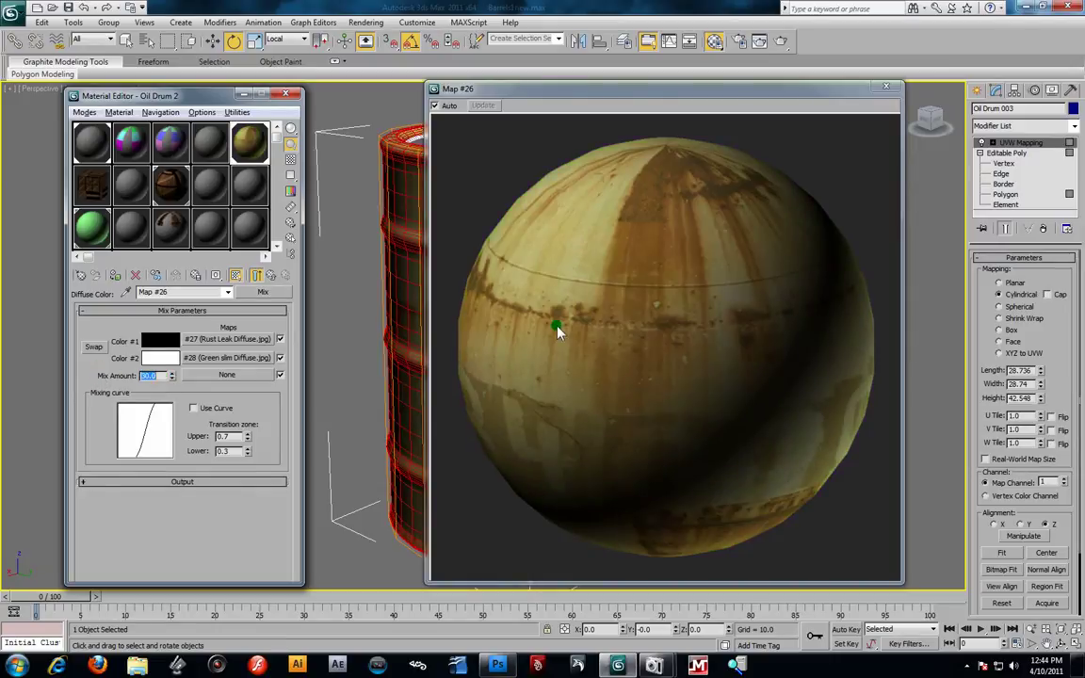
drag(621, 354, 670, 318)
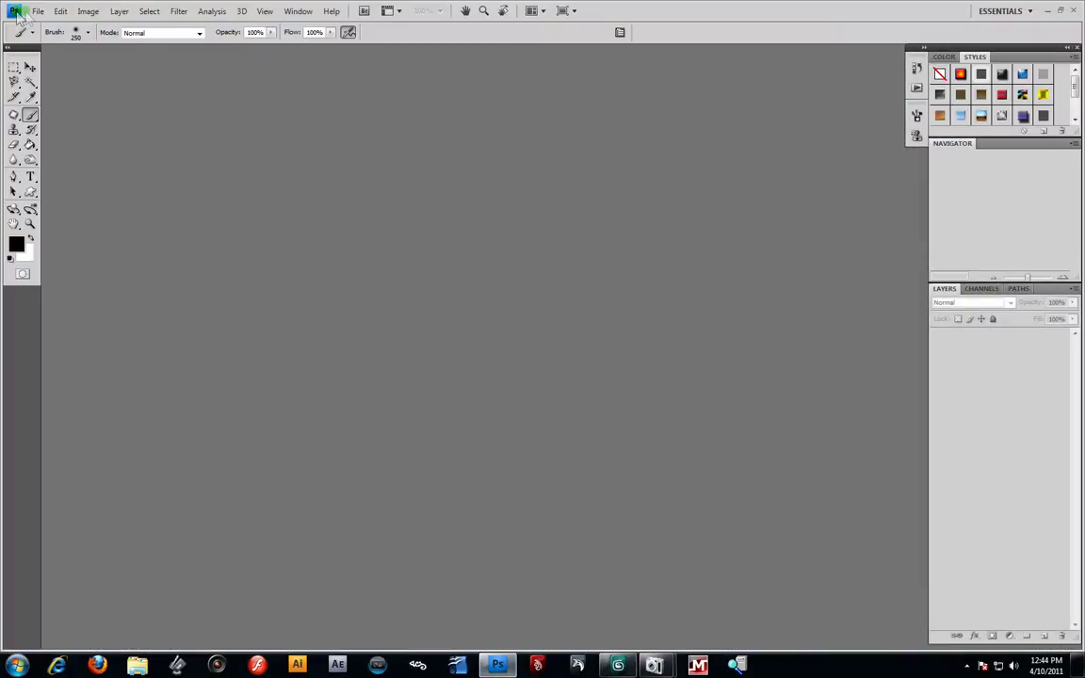
- Open maps.low.78.jpg from the Oil Drum Textures folder in Photoshop and move its window into view
click(36, 11)
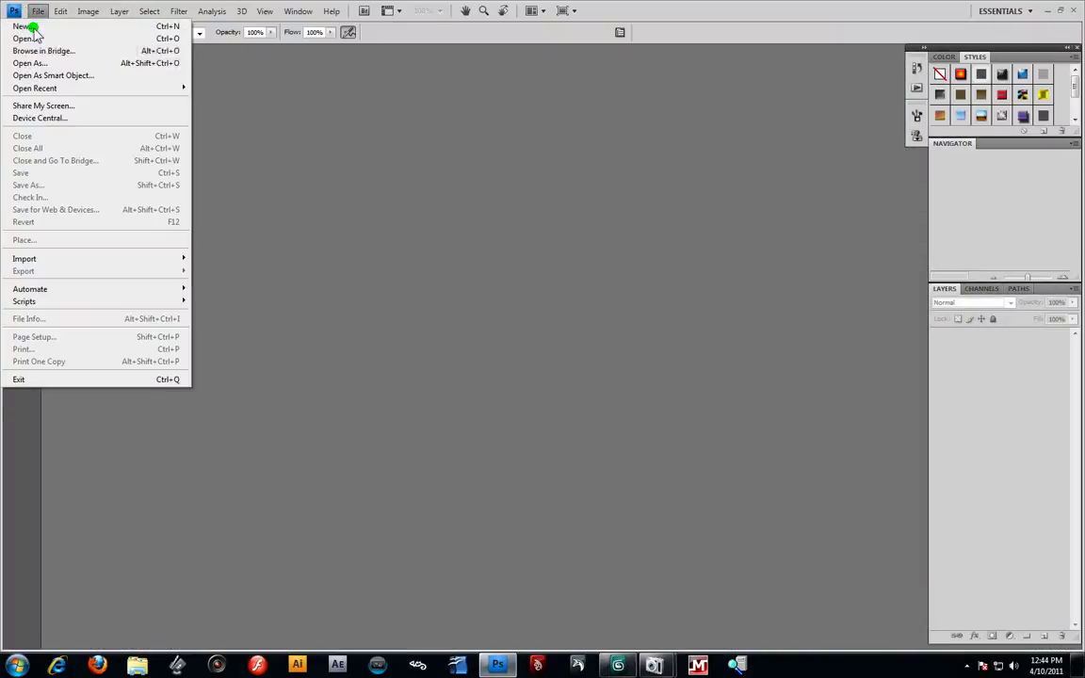
click(26, 40)
click(642, 209)
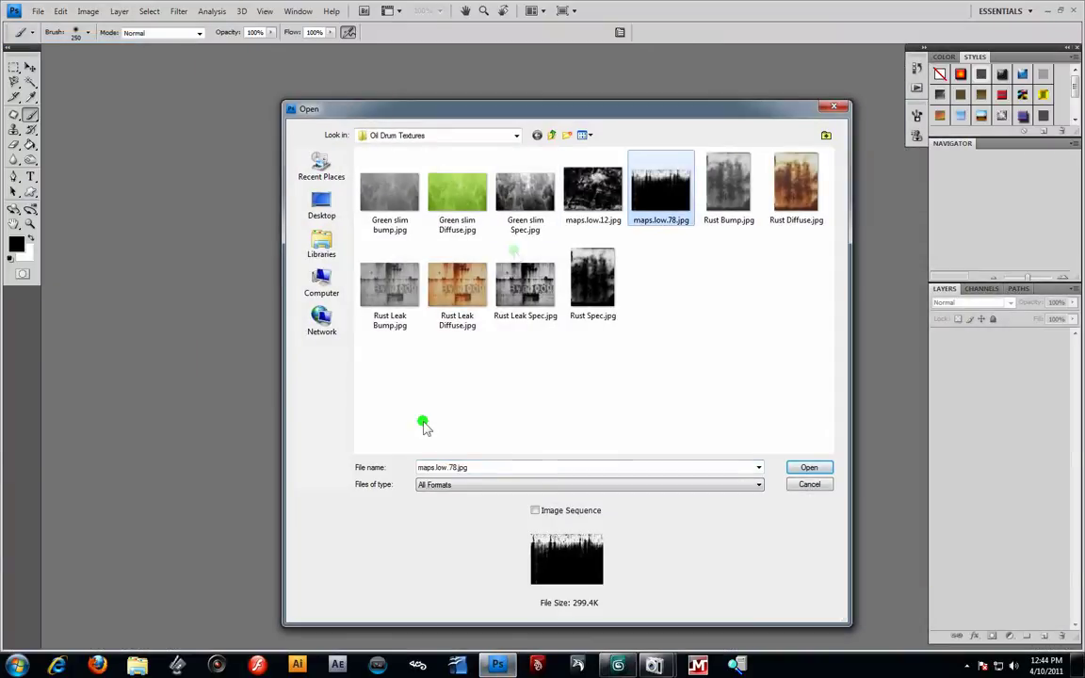
click(833, 468)
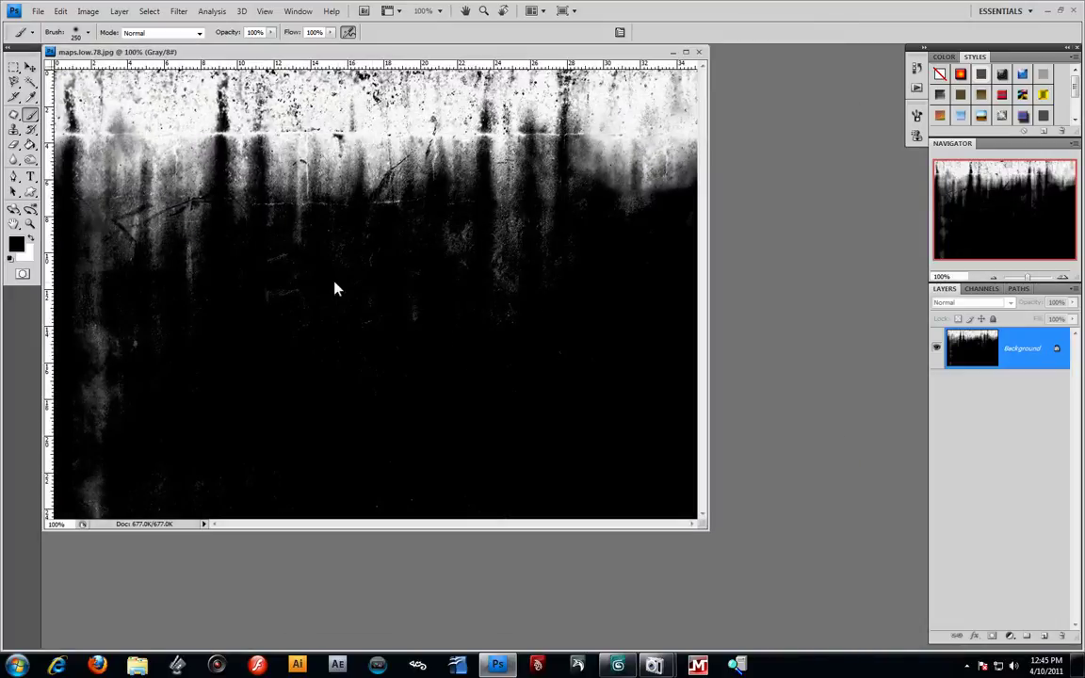
click(403, 52)
drag(404, 52, 451, 90)
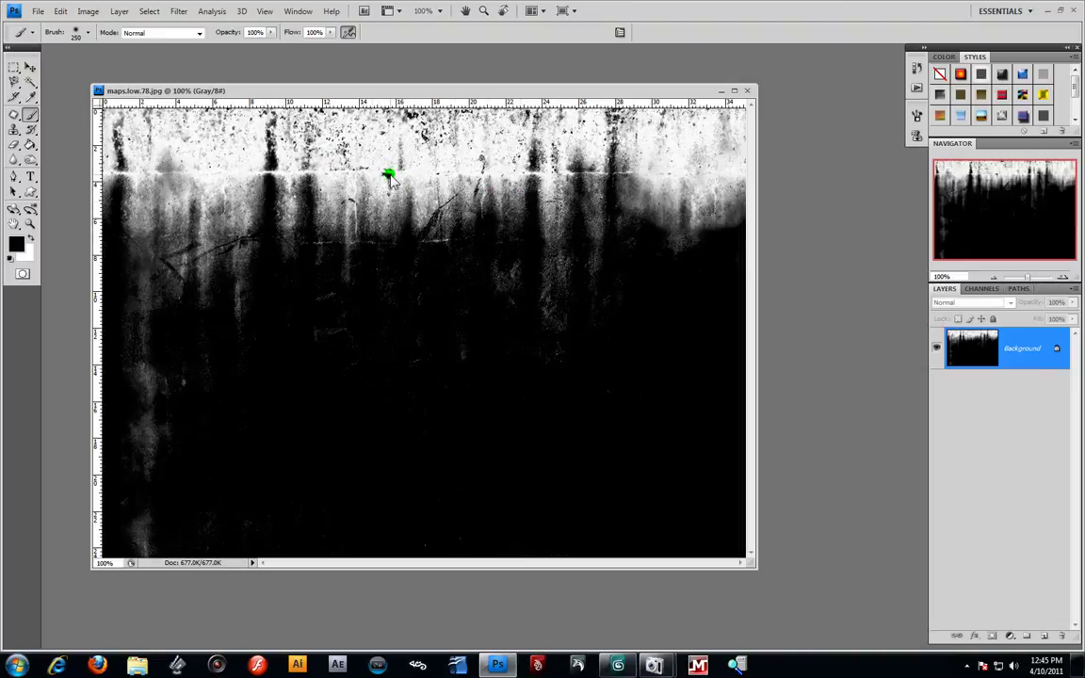
click(1052, 11)
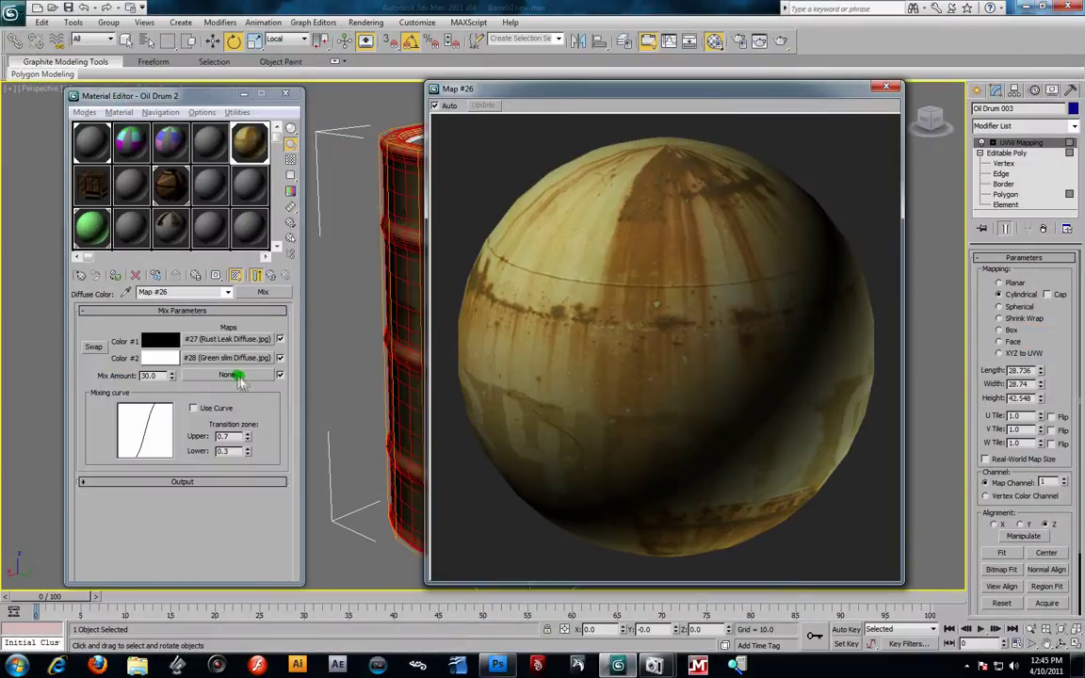
- Load maps.low.78.jpg as the Mix Amount bitmap (Map #29) and check it in the preview
click(229, 375)
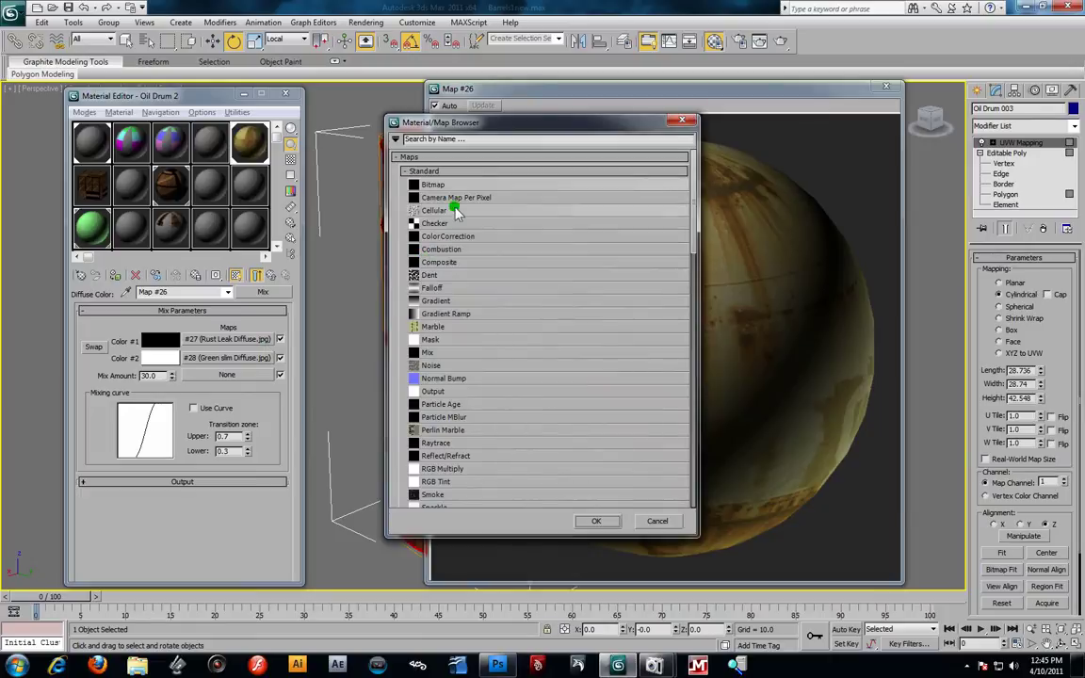
double_click(435, 181)
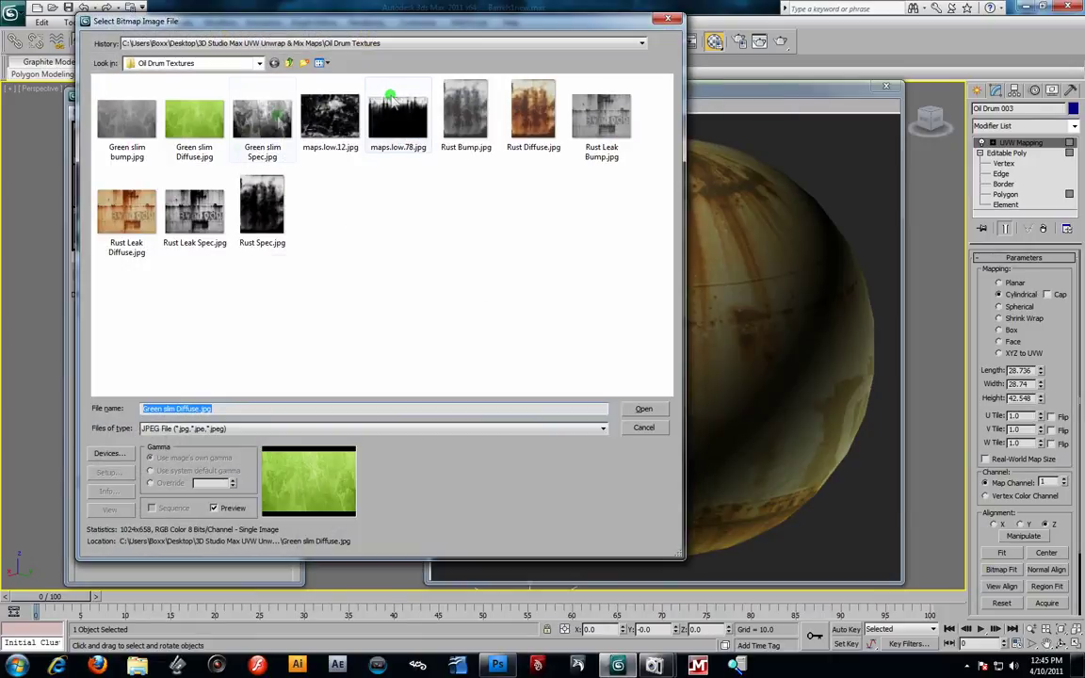
click(416, 109)
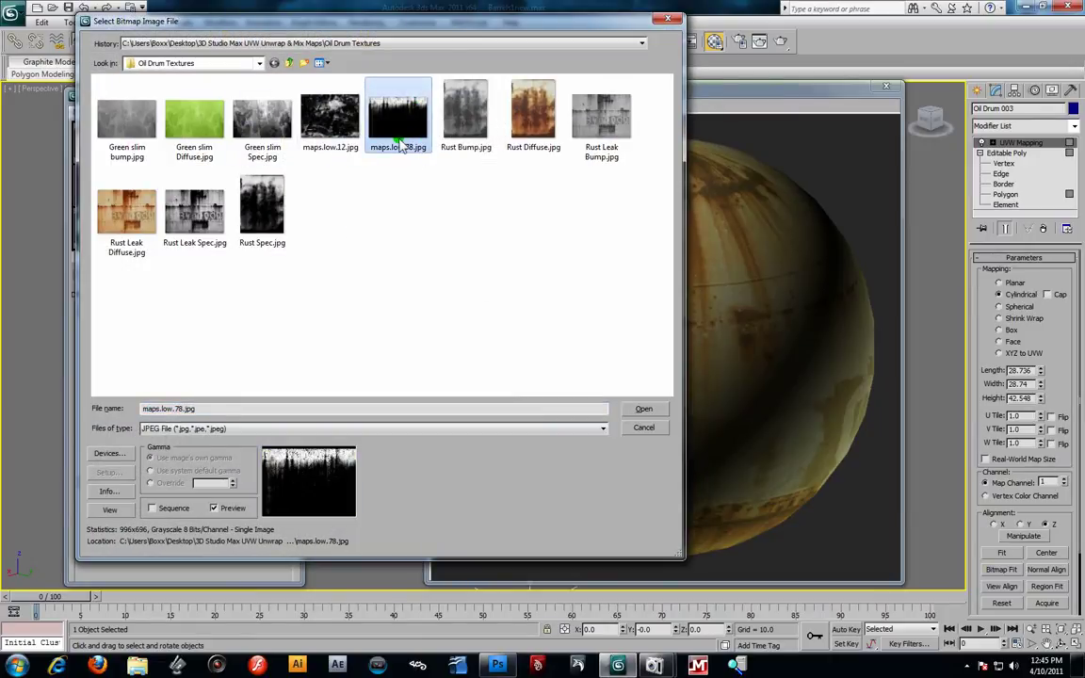
click(641, 411)
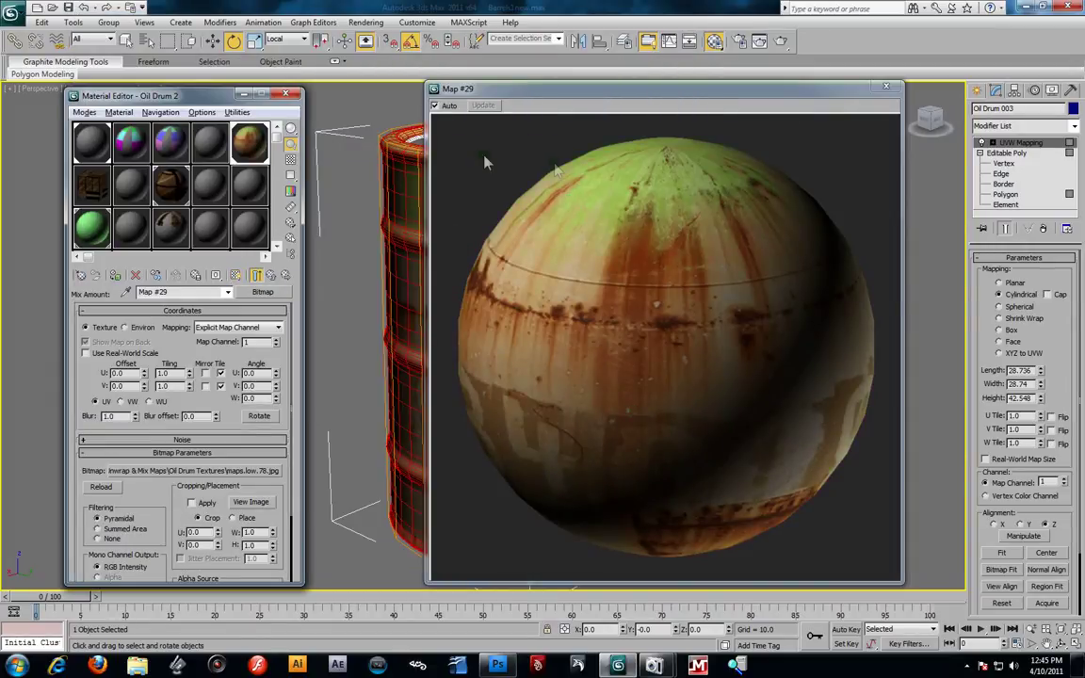
mouse_move(290, 128)
mouse_down()
mouse_move(335, 134)
mouse_move(305, 129)
mouse_up()
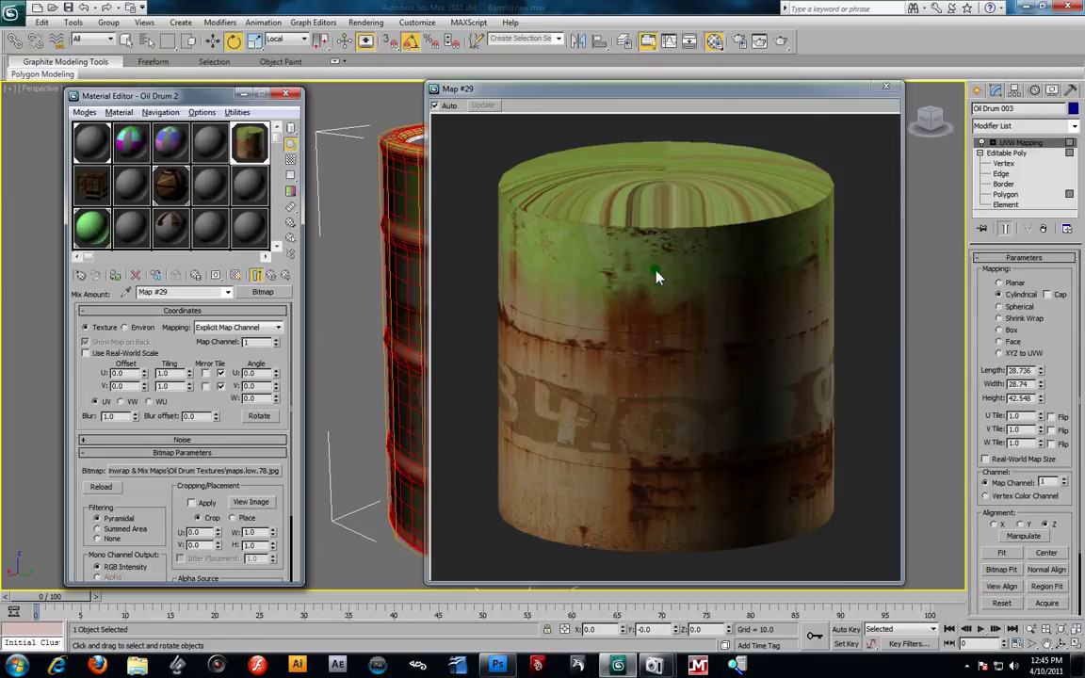
click(885, 85)
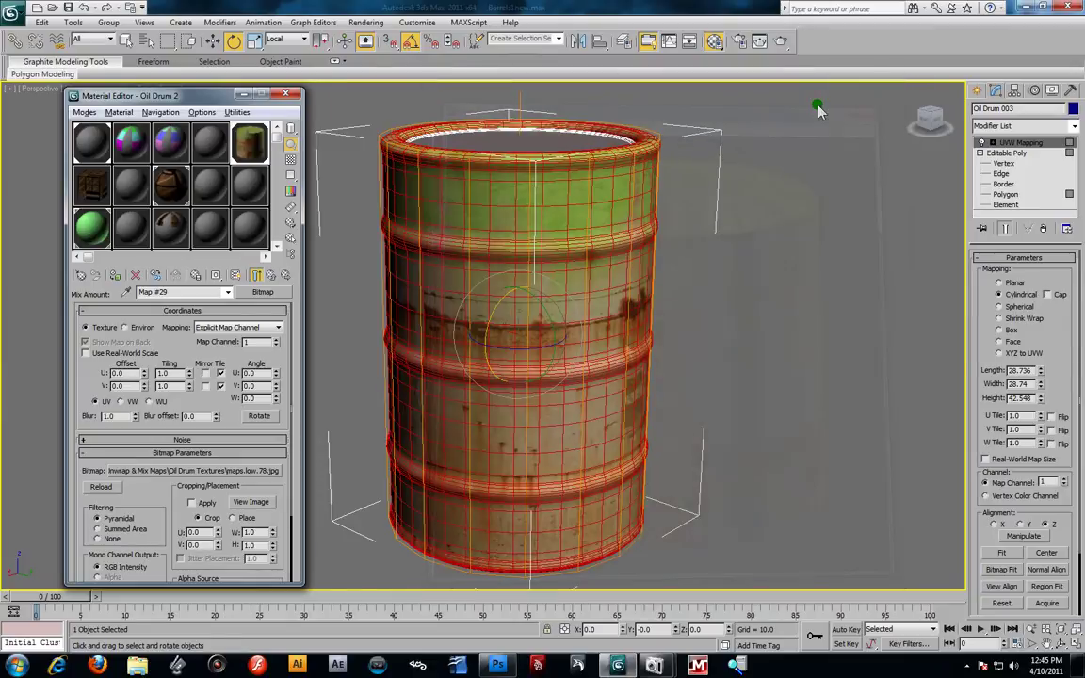
- Return to the Mix map settings and orbit to view the drum's open top
mouse_move(622, 327)
alt+middle_down()
mouse_move(509, 308)
mouse_move(627, 298)
mouse_move(548, 327)
mouse_move(628, 308)
alt+middle_up()
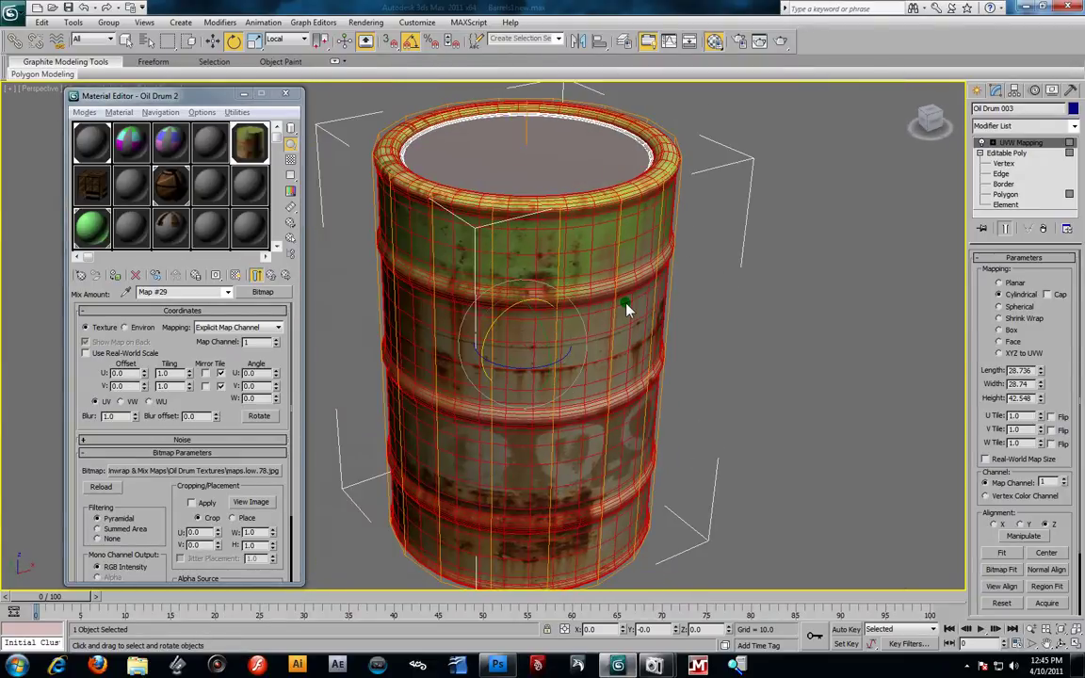
click(271, 275)
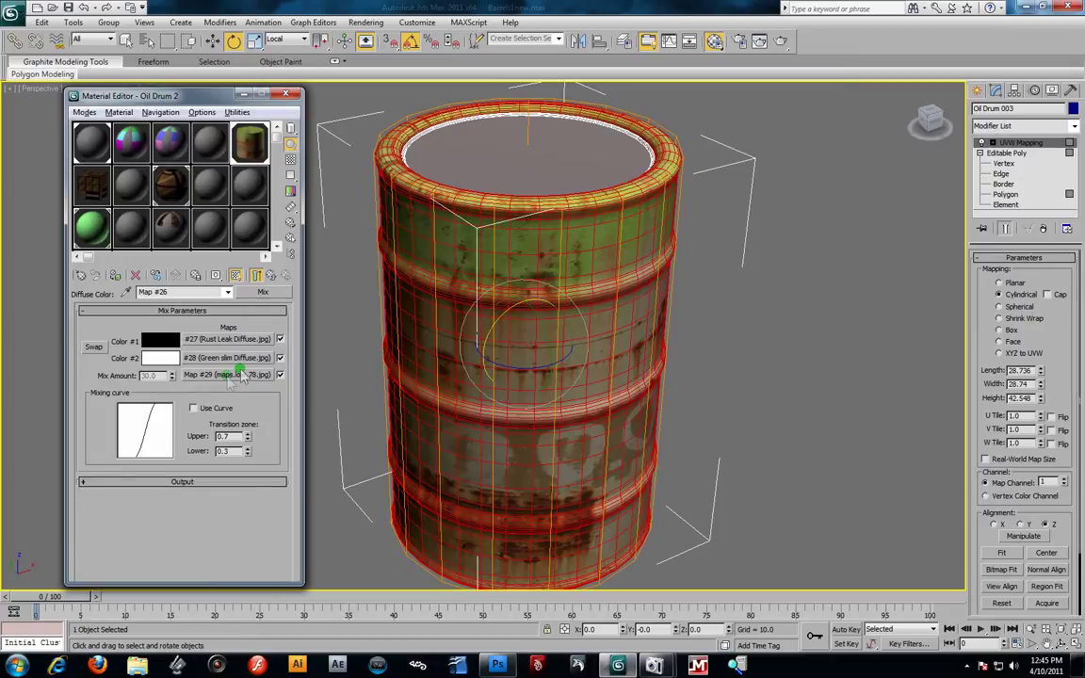
drag(560, 353, 747, 343)
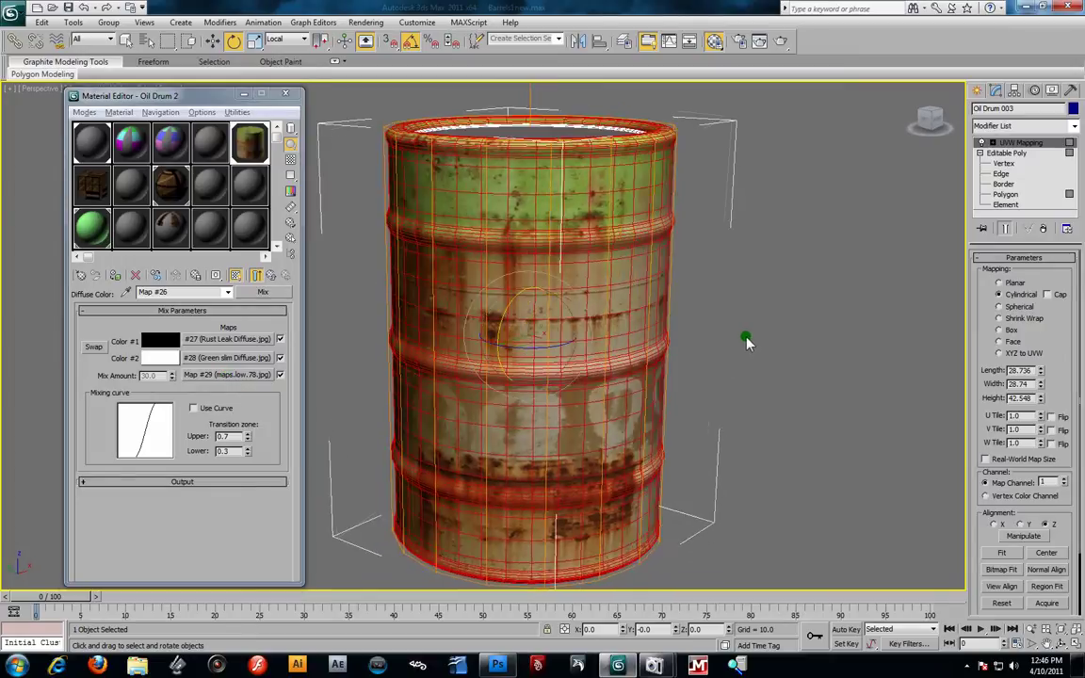
scroll(735, 330, up, 5)
scroll(721, 344, down, 2)
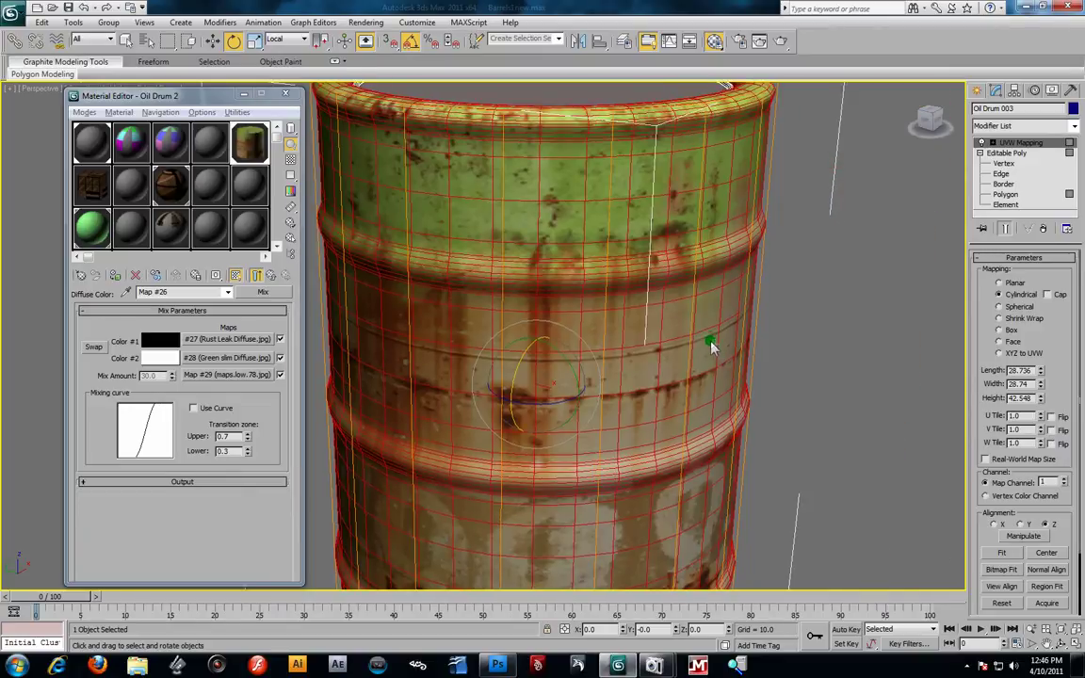
alt+middle_drag(712, 342, 713, 353)
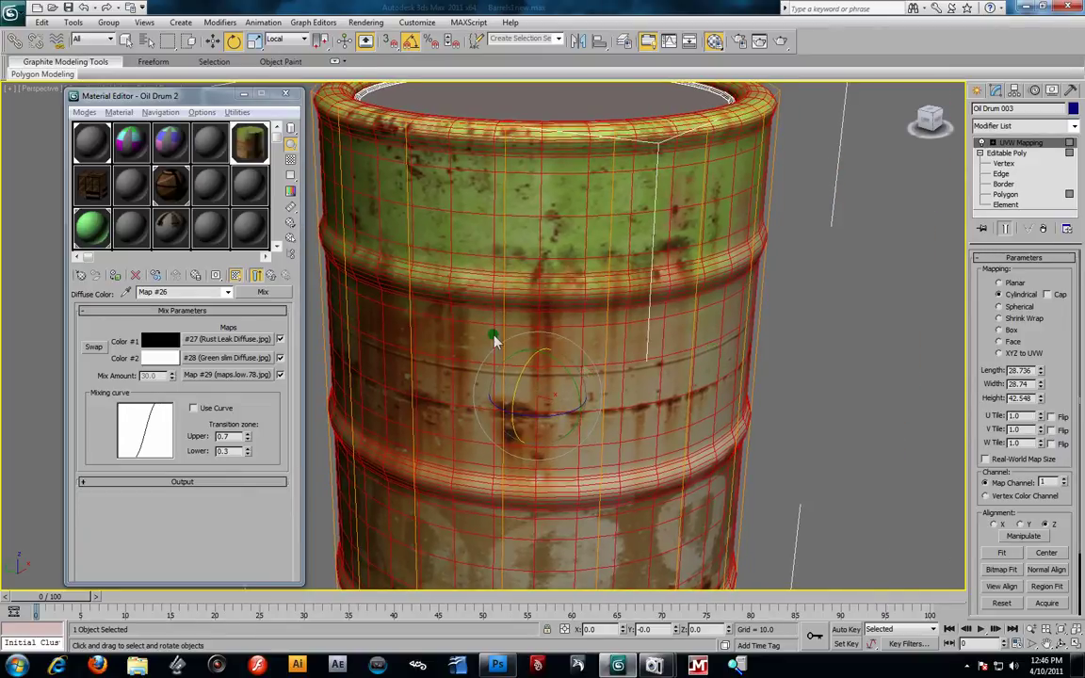
- Swap the Rust Leak map (#27) with the slime map (#28) and show the result on the drum
click(222, 341)
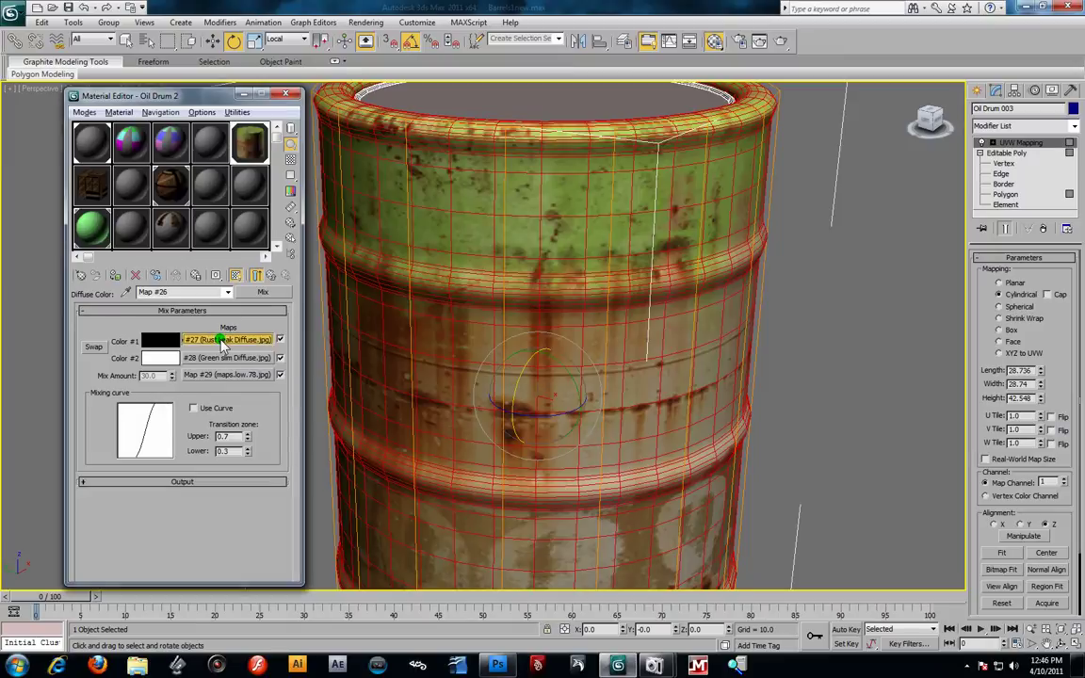
drag(222, 345, 222, 363)
click(153, 354)
click(165, 379)
alt+middle_drag(797, 370, 744, 365)
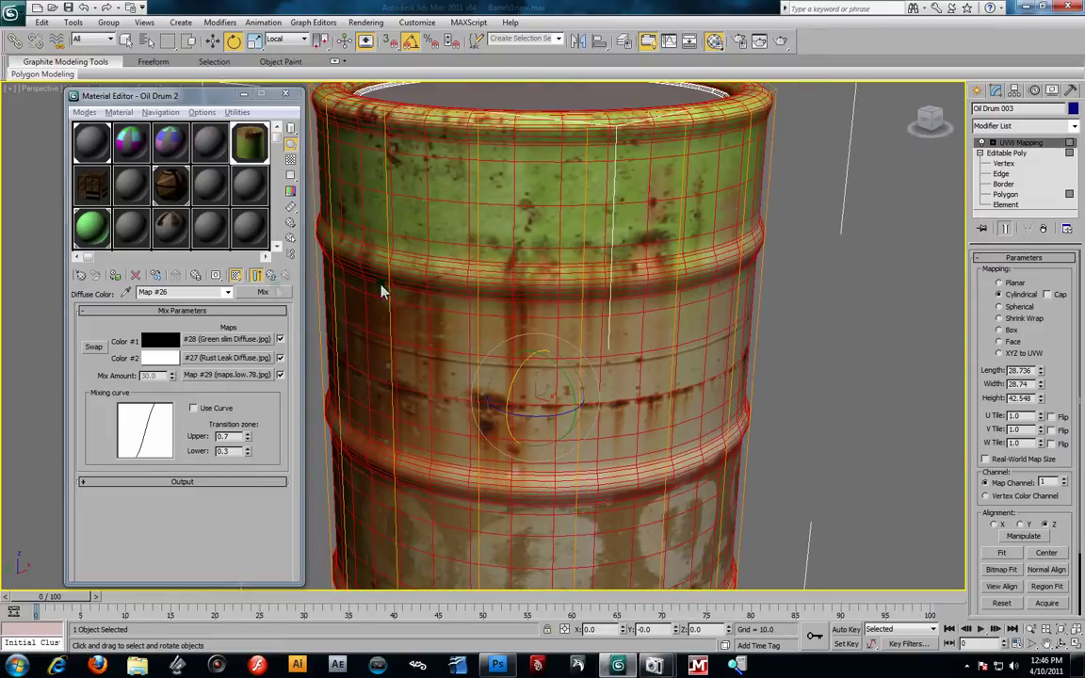
click(253, 276)
click(255, 276)
alt+middle_drag(509, 311, 556, 339)
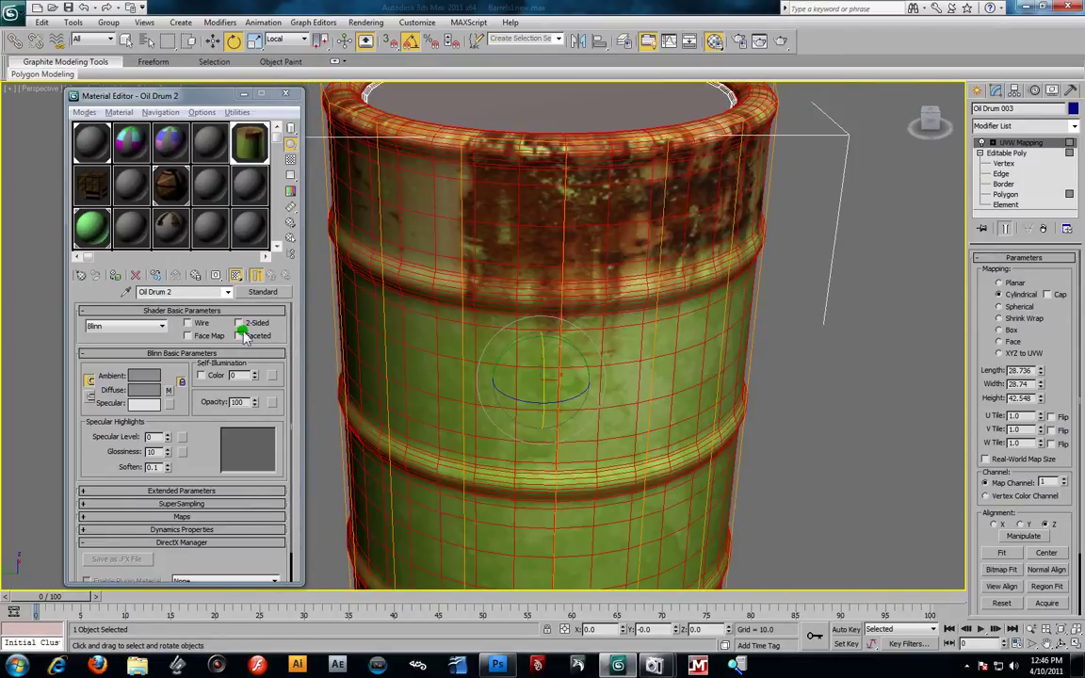
- Swap the maps back so rust stays first, and open the Color #2 green slime map
click(184, 380)
drag(233, 347, 231, 358)
click(160, 378)
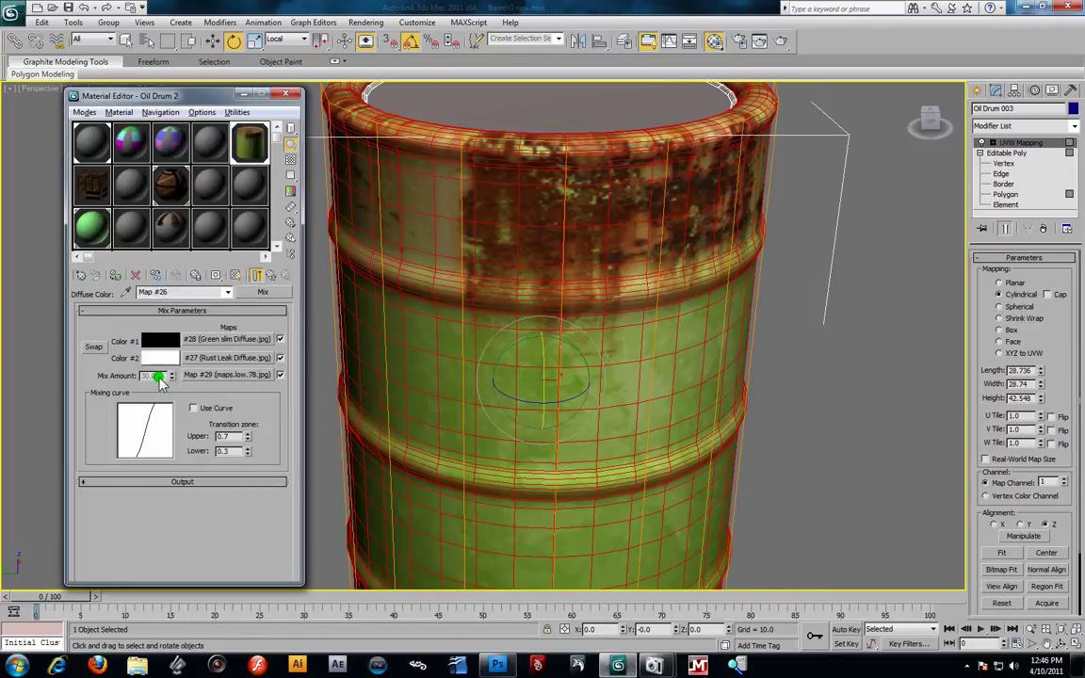
alt+middle_drag(509, 341, 644, 322)
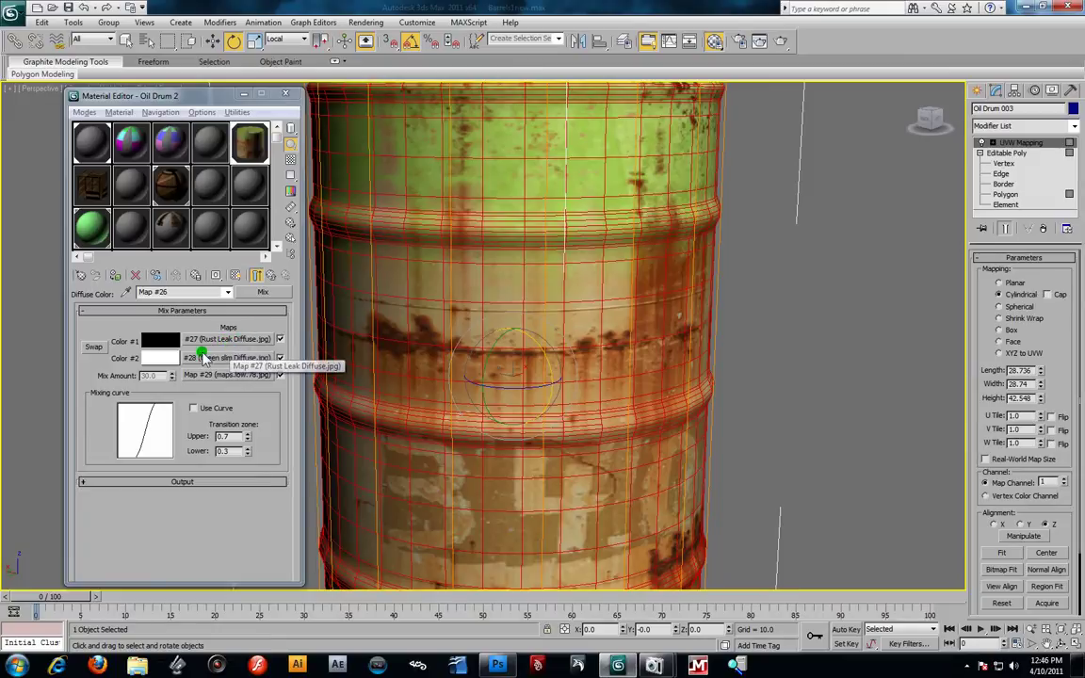
alt+middle_drag(542, 271, 586, 336)
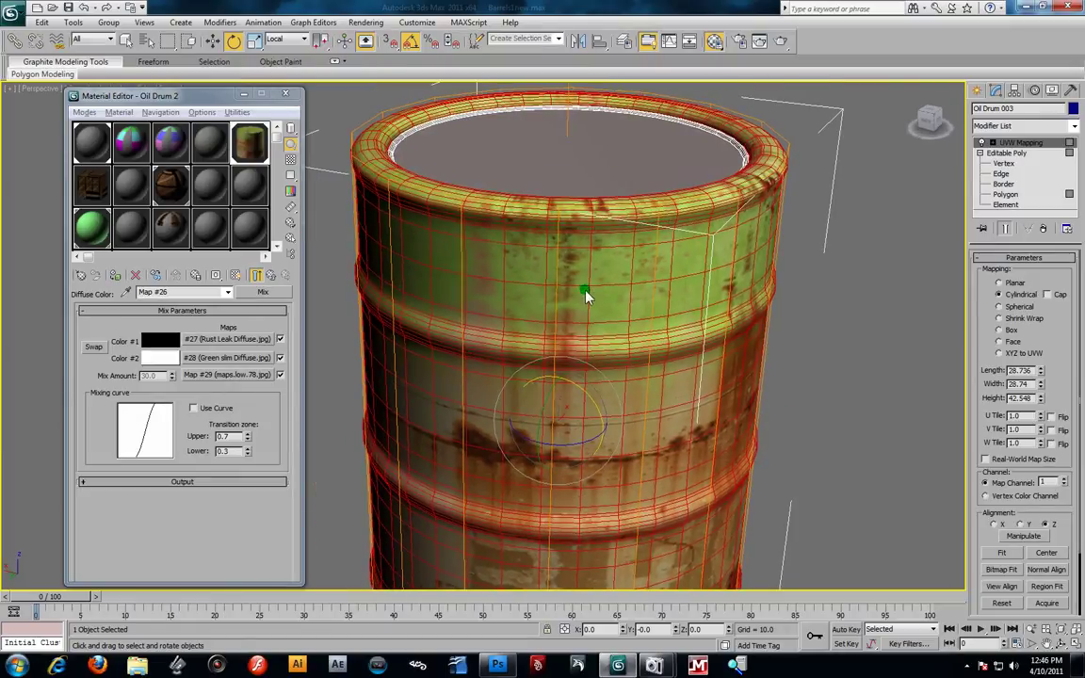
scroll(586, 296, up, 3)
click(216, 358)
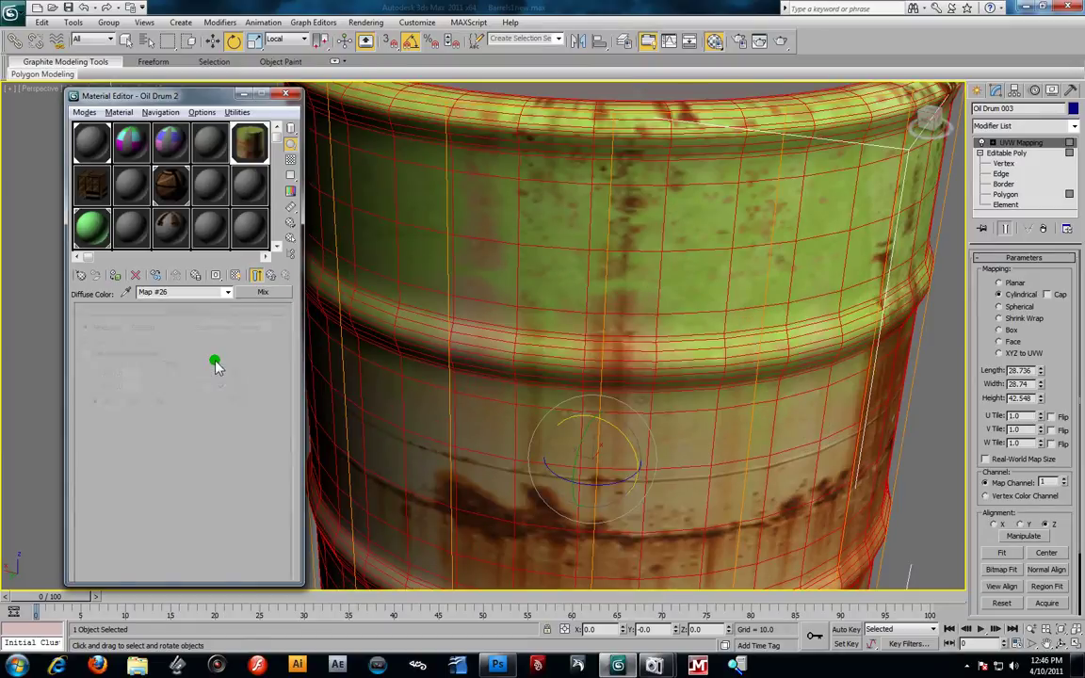
- Set the green slime map's (Map #28) Tiling U and V to 5.0
click(174, 374)
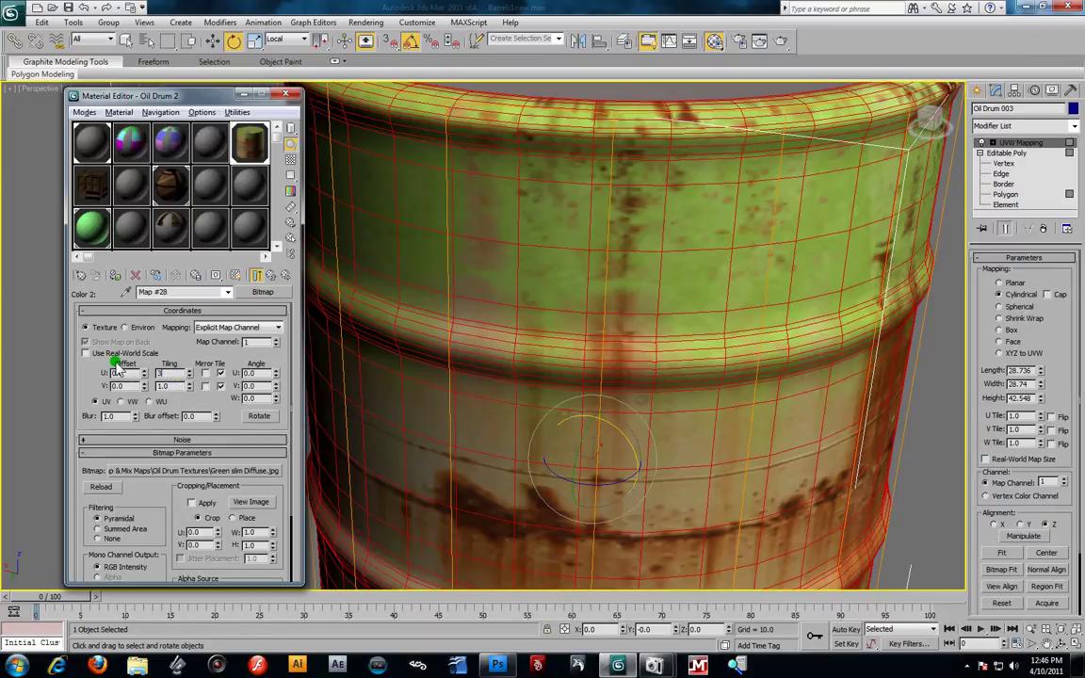
text(3)
key(Return)
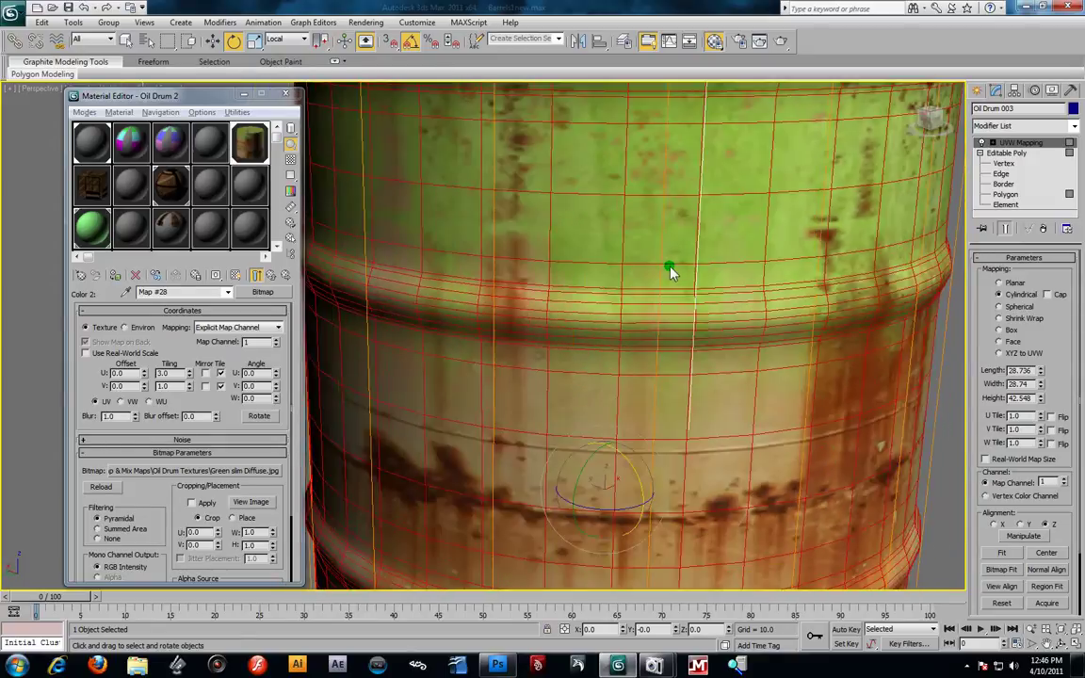
alt+middle_drag(670, 272, 691, 272)
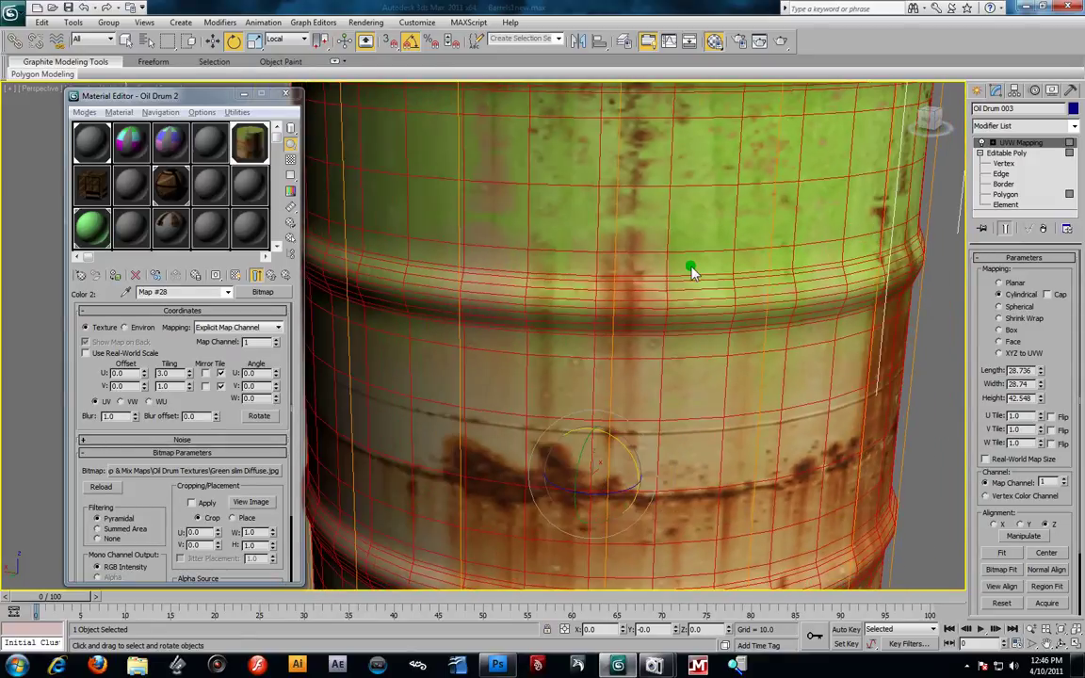
double_click(177, 387)
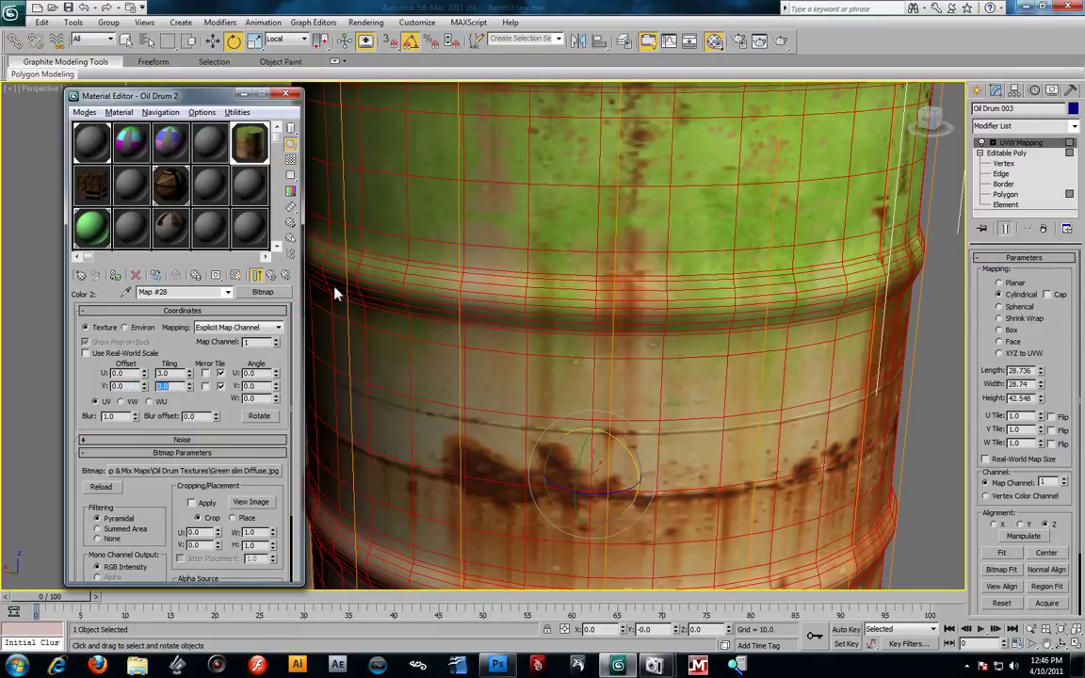
click(235, 367)
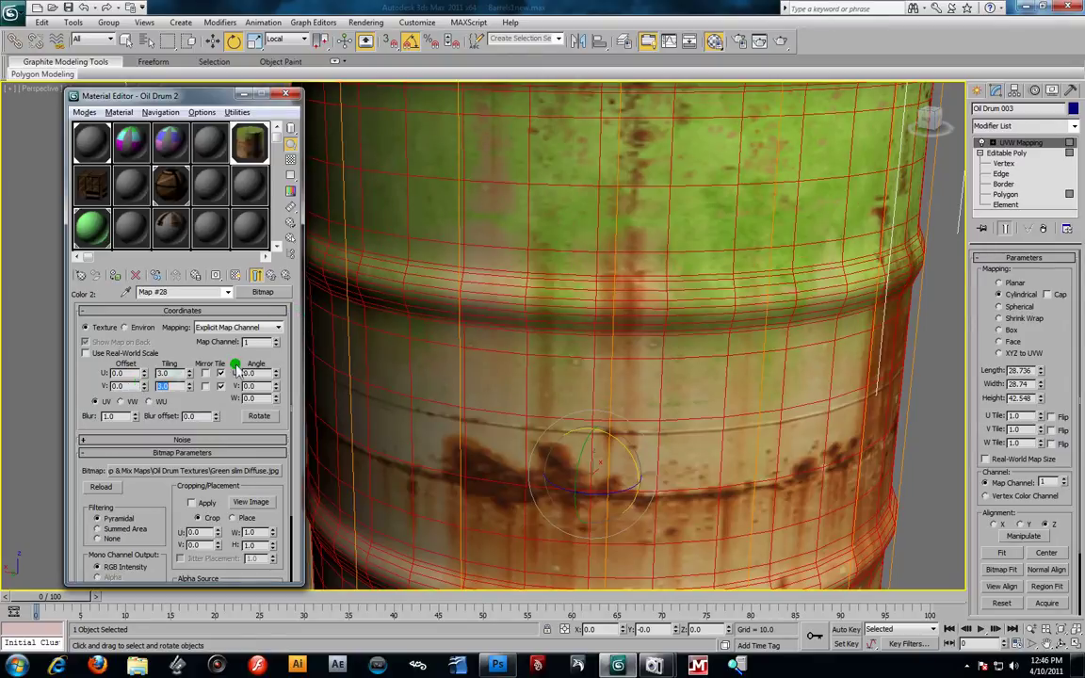
click(102, 374)
click(144, 387)
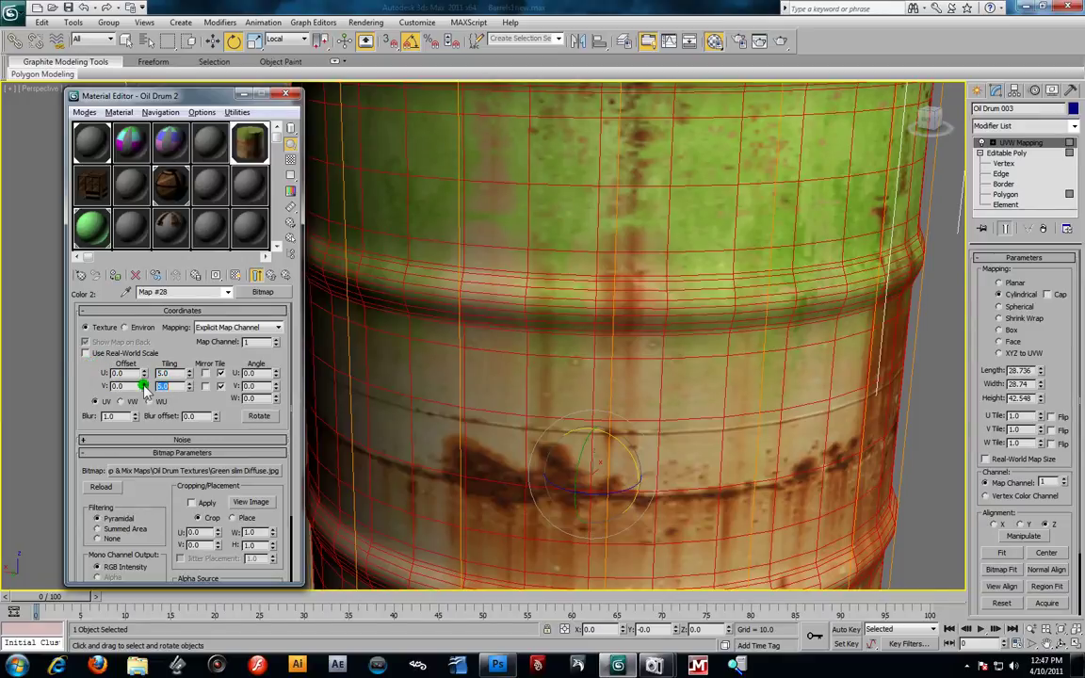
scroll(643, 222, down, 5)
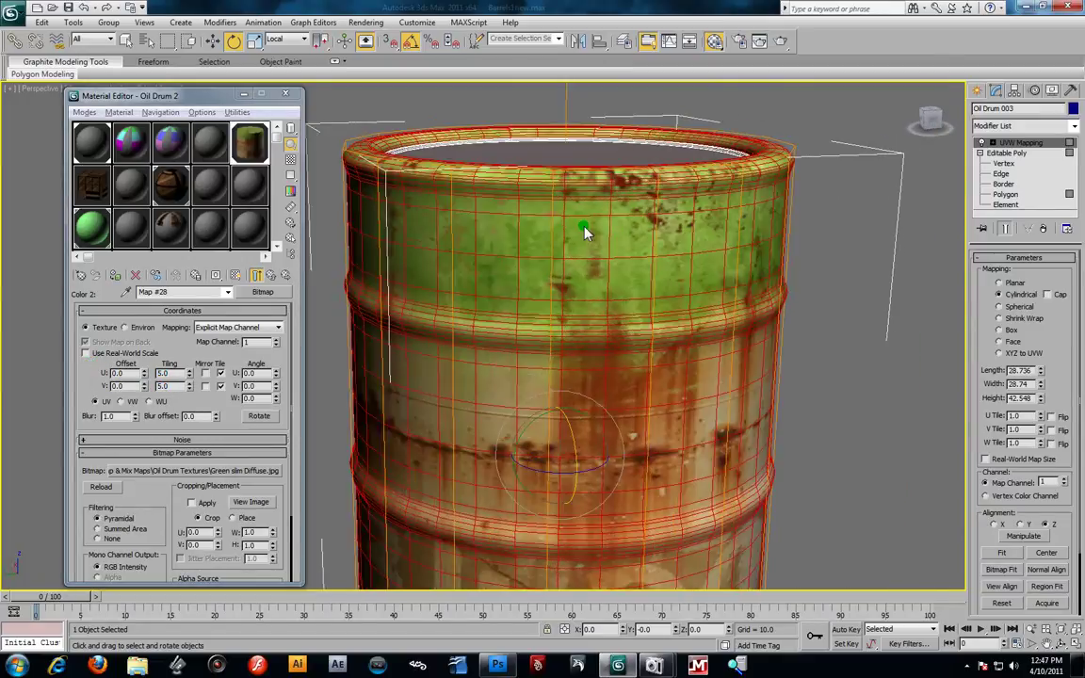
scroll(594, 236, up, 5)
scroll(581, 245, down, 3)
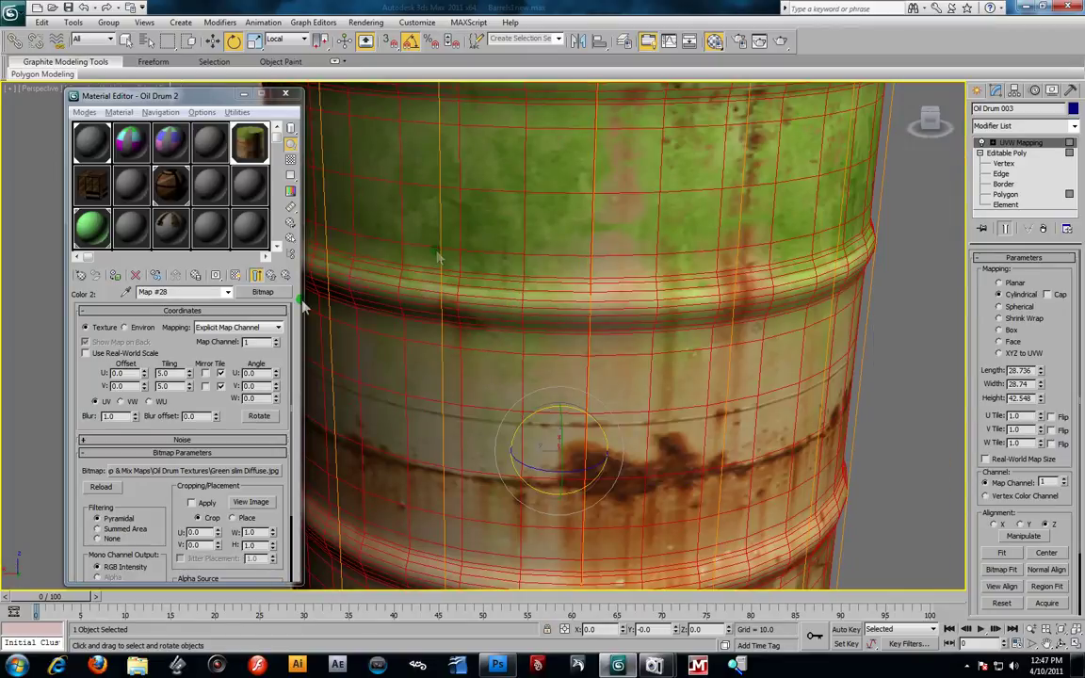
- Go back to the Mix map and open the Mix Amount mask Map #29
click(270, 276)
click(194, 375)
drag(217, 377, 242, 375)
click(164, 377)
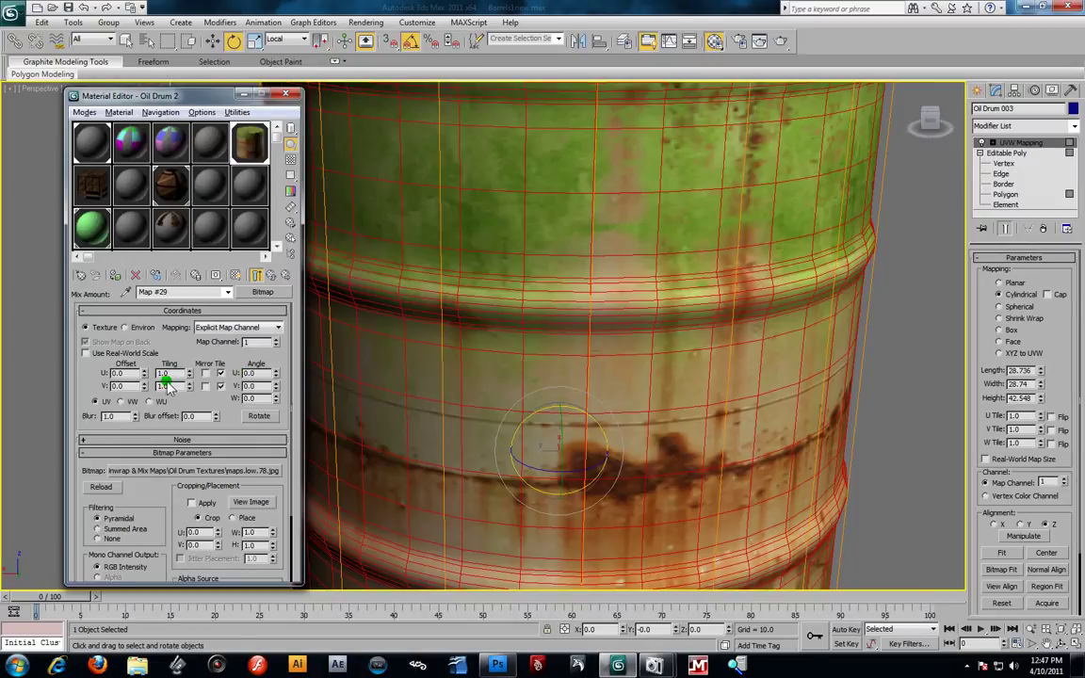
- Raise the maps.low.78 mask's Tiling U to 14.7 with the spinner, keeping V at 1.0
scroll(572, 265, down, 5)
click(164, 387)
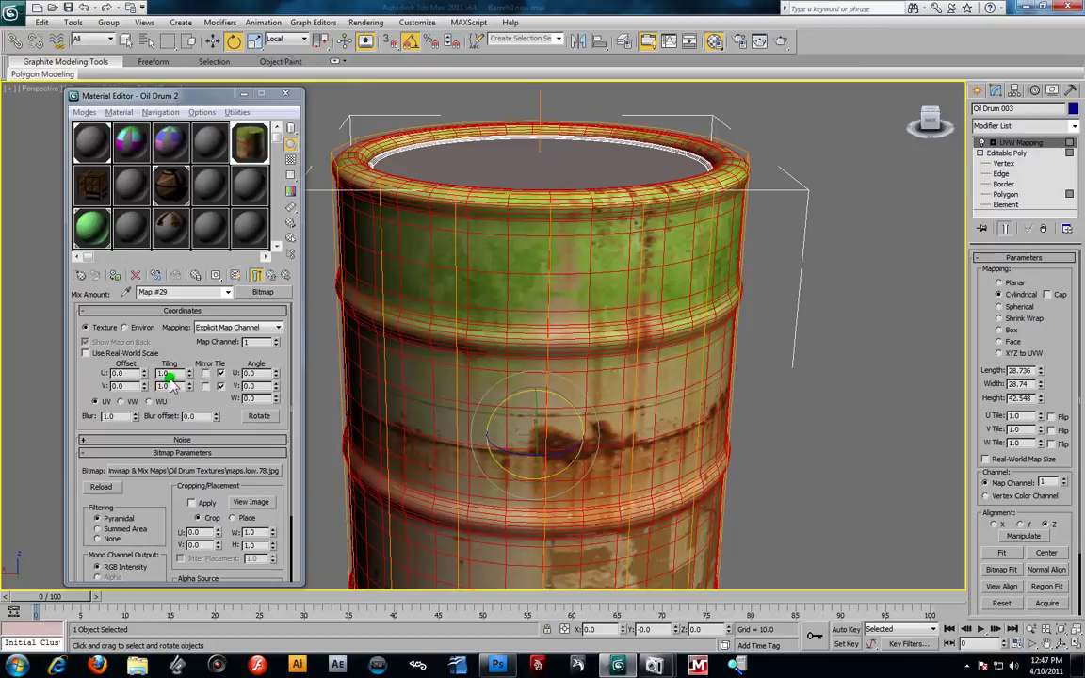
drag(174, 375, 149, 378)
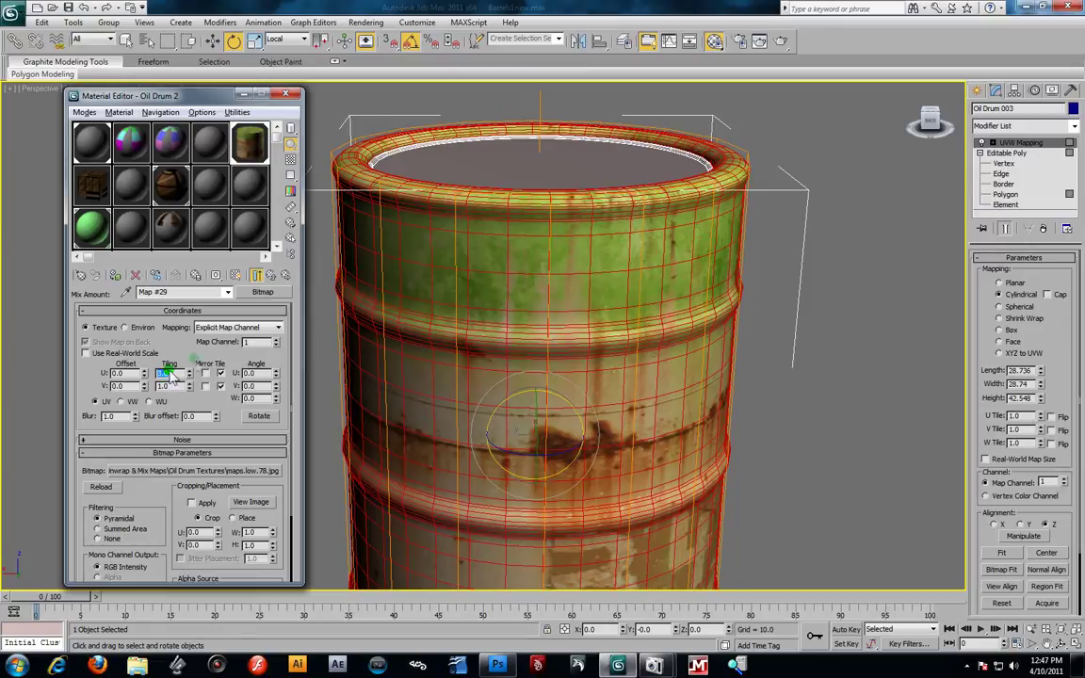
alt+middle_drag(624, 351, 487, 341)
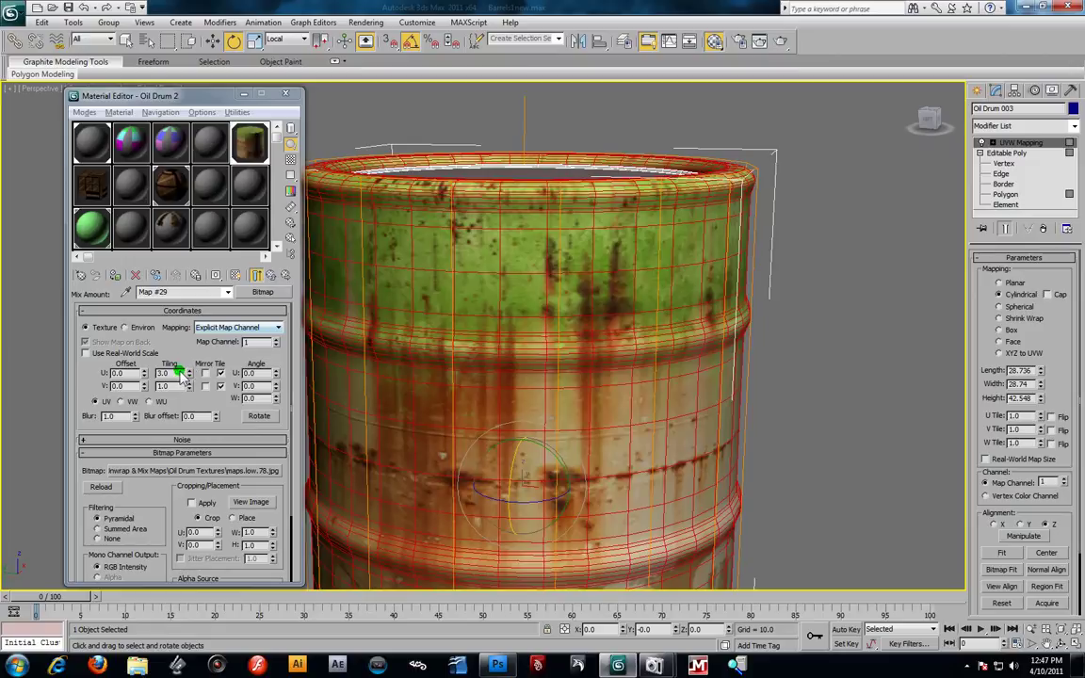
click(125, 371)
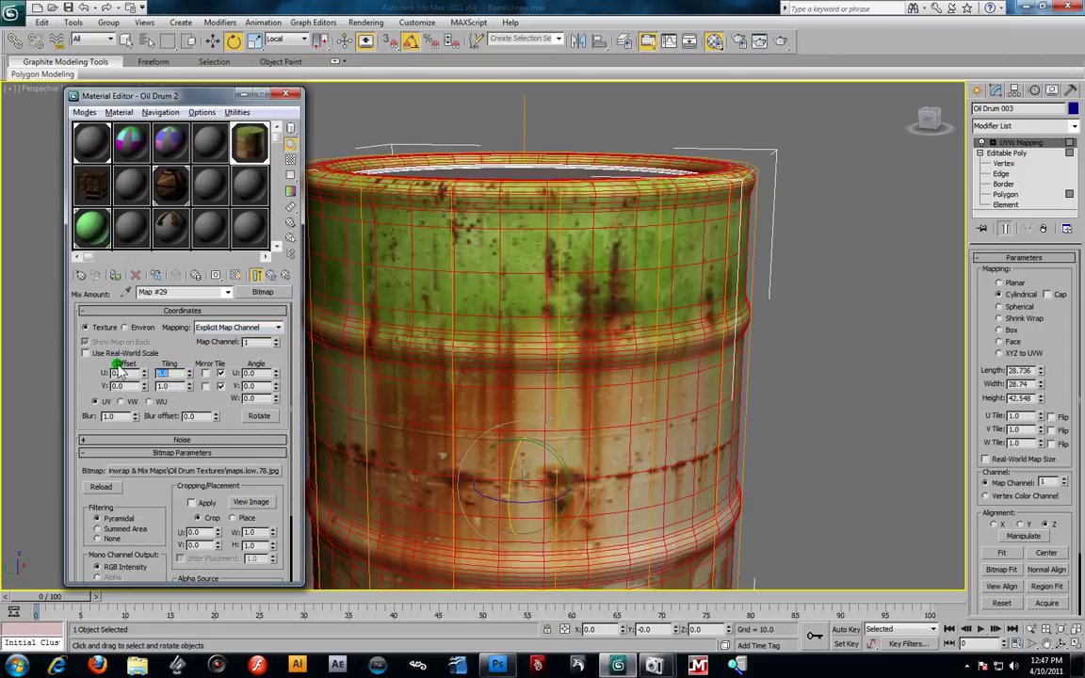
text(5)
key(Return)
alt+middle_drag(622, 375, 540, 377)
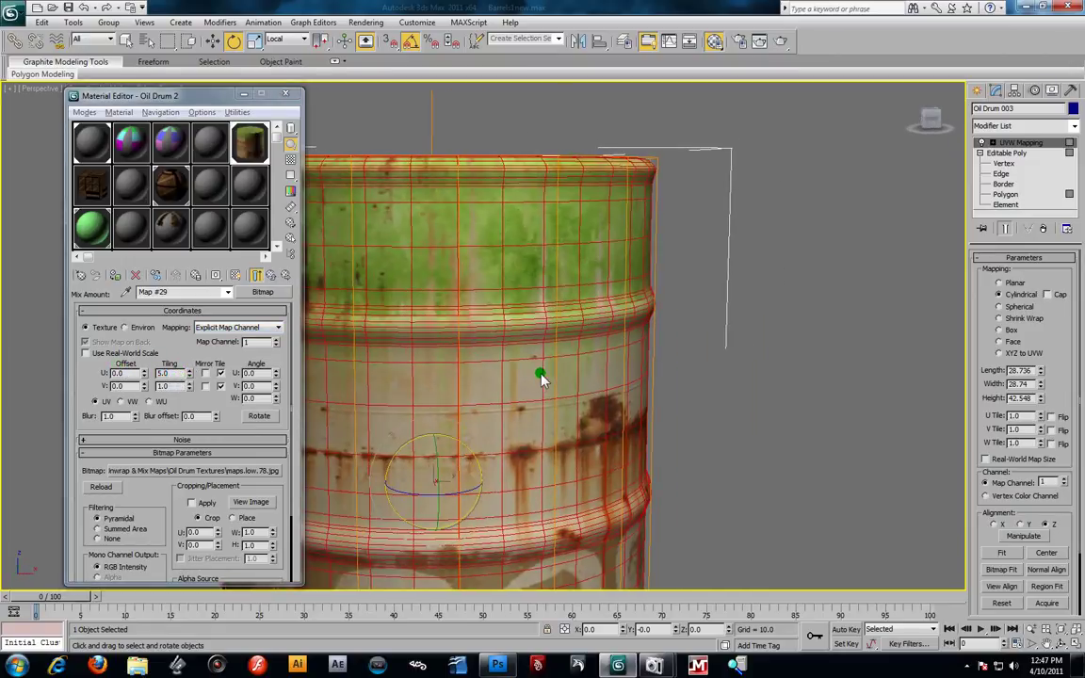
alt+middle_drag(451, 354, 451, 363)
drag(185, 373, 193, 331)
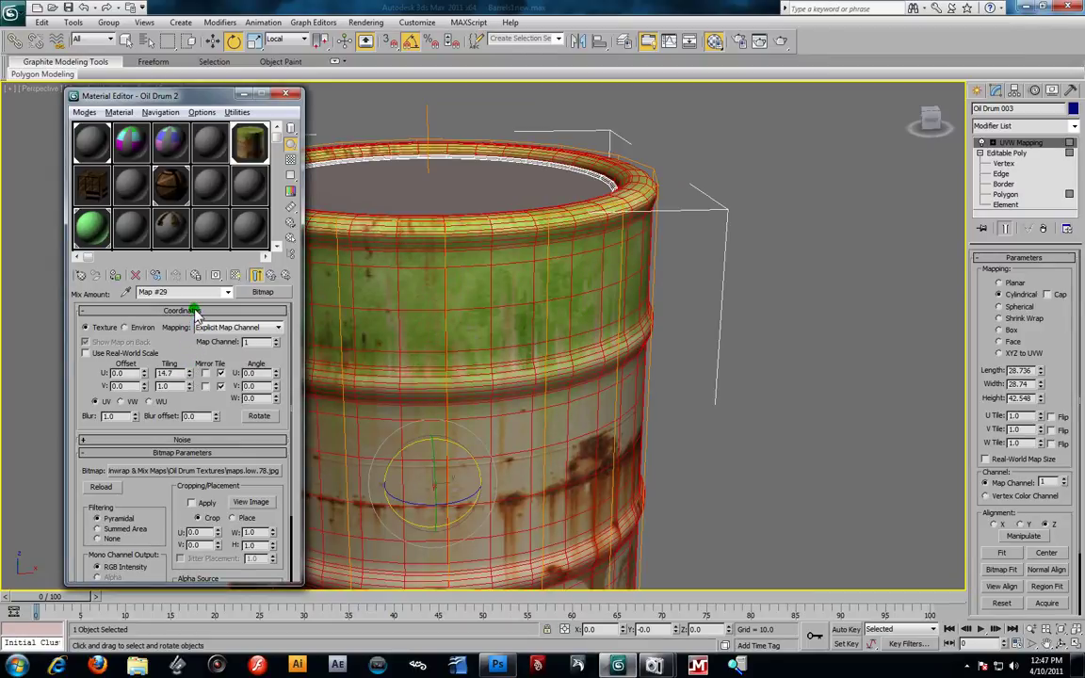
alt+middle_drag(606, 327, 730, 330)
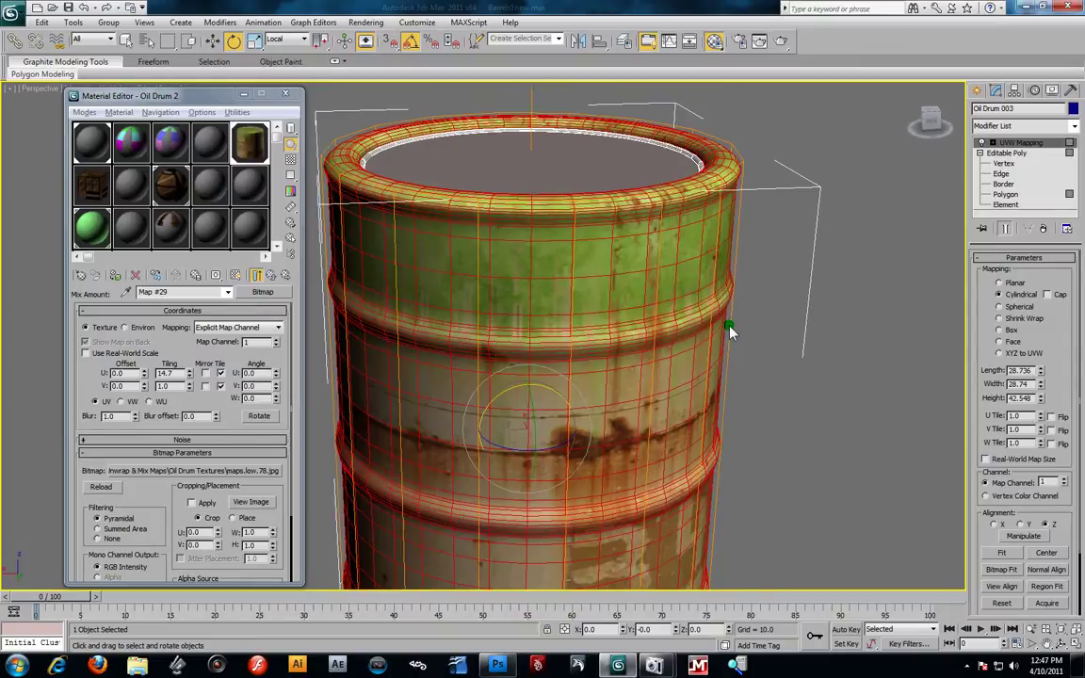
click(269, 276)
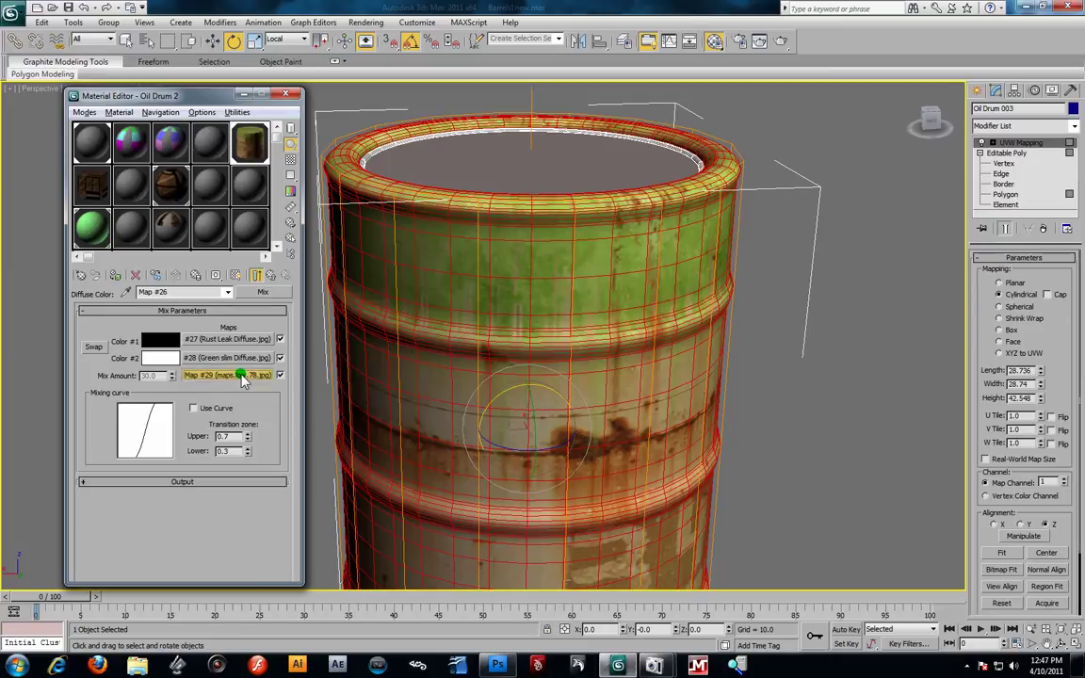
- Show the grunge mask alone on the drum and set its Tiling U to 5.0
click(272, 374)
click(237, 278)
alt+middle_drag(556, 350, 650, 311)
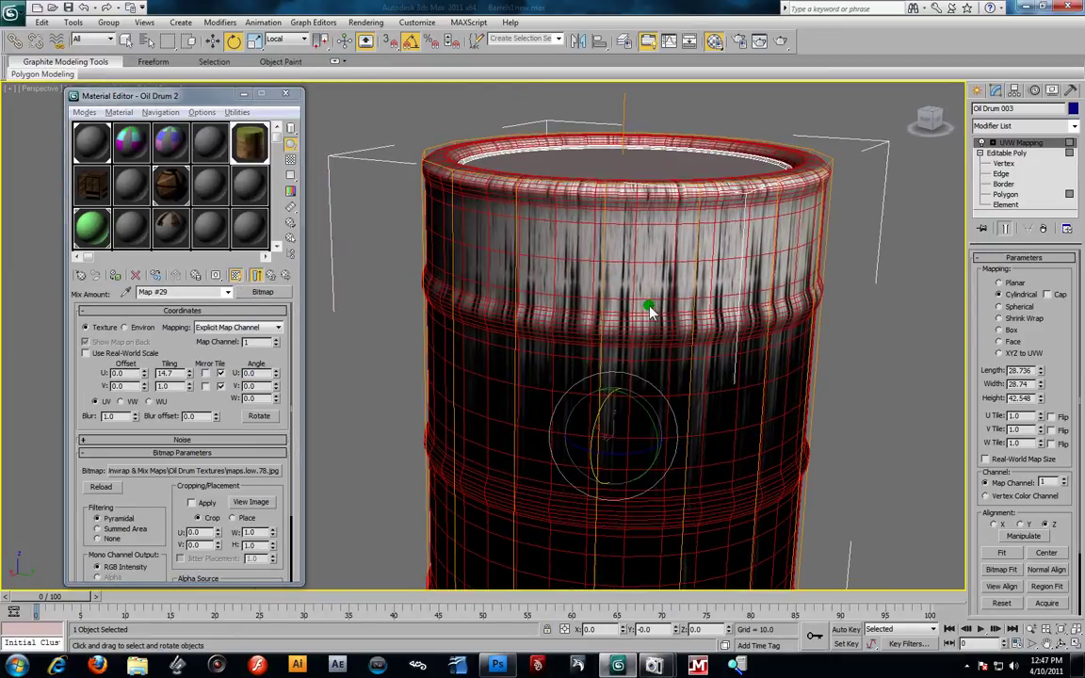
drag(189, 379, 196, 420)
drag(192, 377, 190, 405)
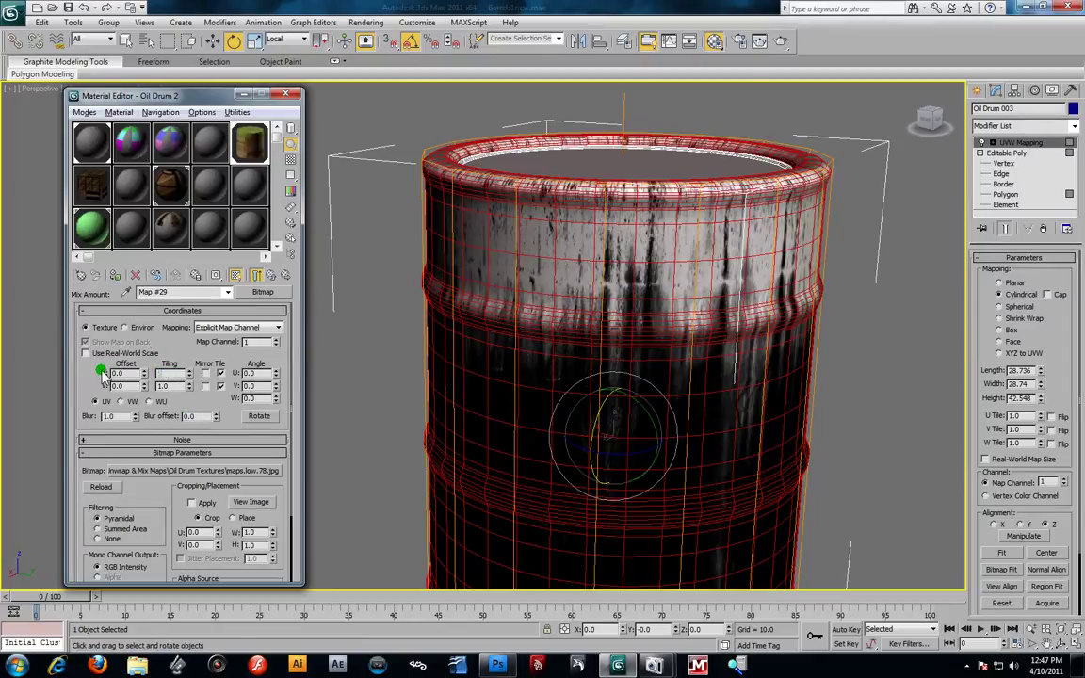
text(5)
key(Return)
alt+middle_drag(725, 281, 671, 293)
scroll(625, 271, down, 3)
scroll(659, 297, up, 3)
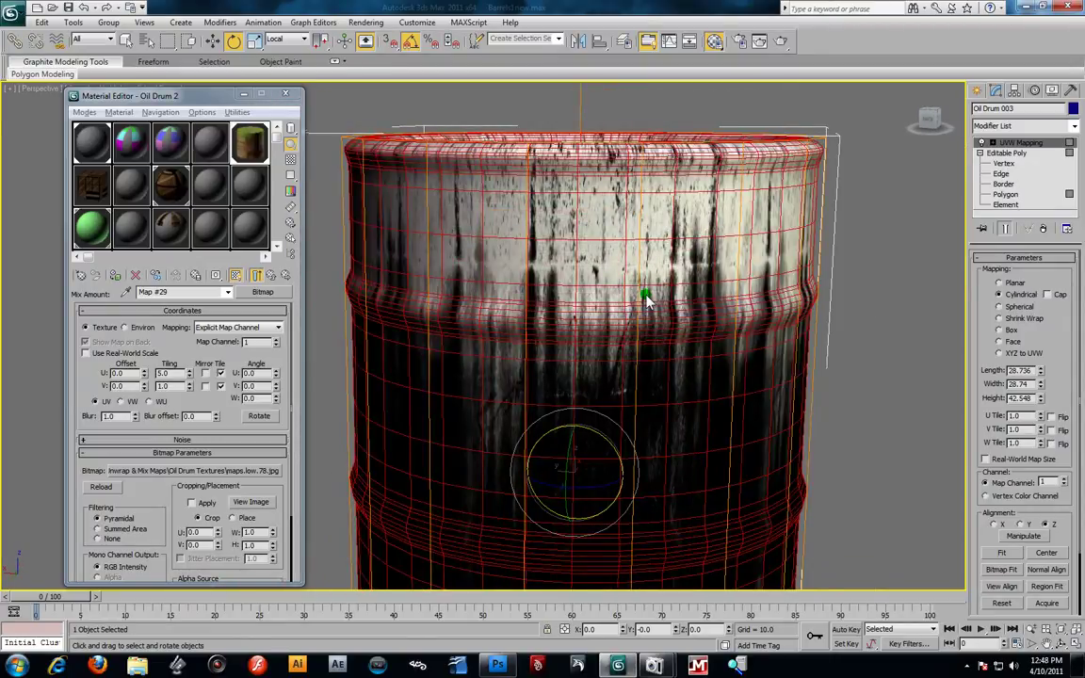
alt+middle_drag(598, 317, 719, 332)
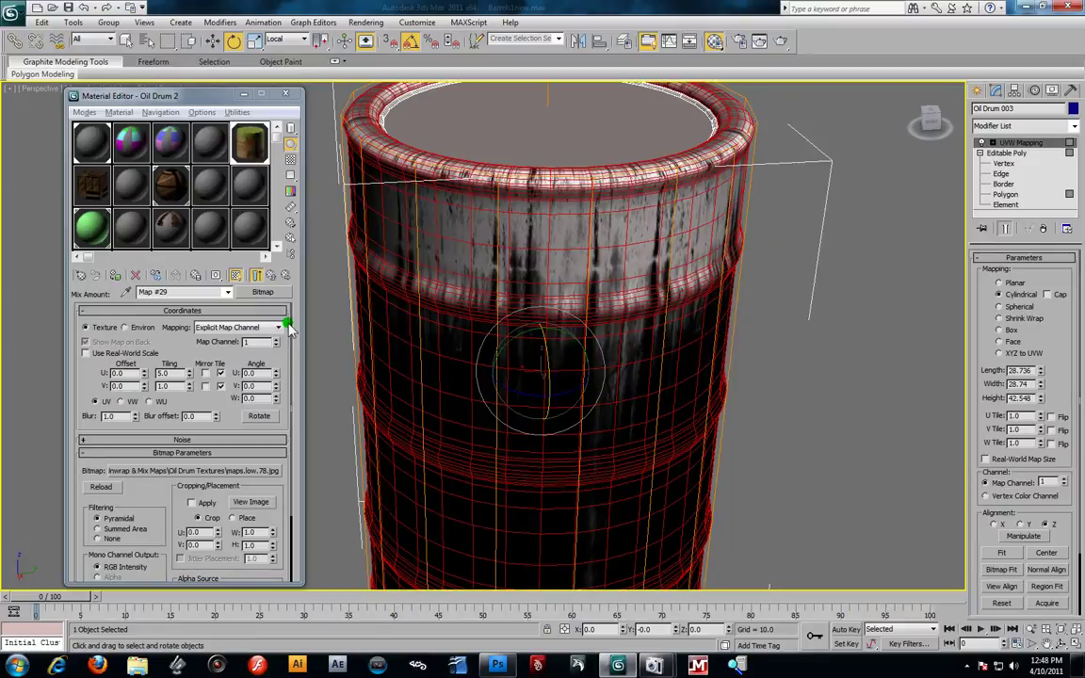
- Display the full Mix material, slime over rust, shaded on the drum in the viewport
click(255, 274)
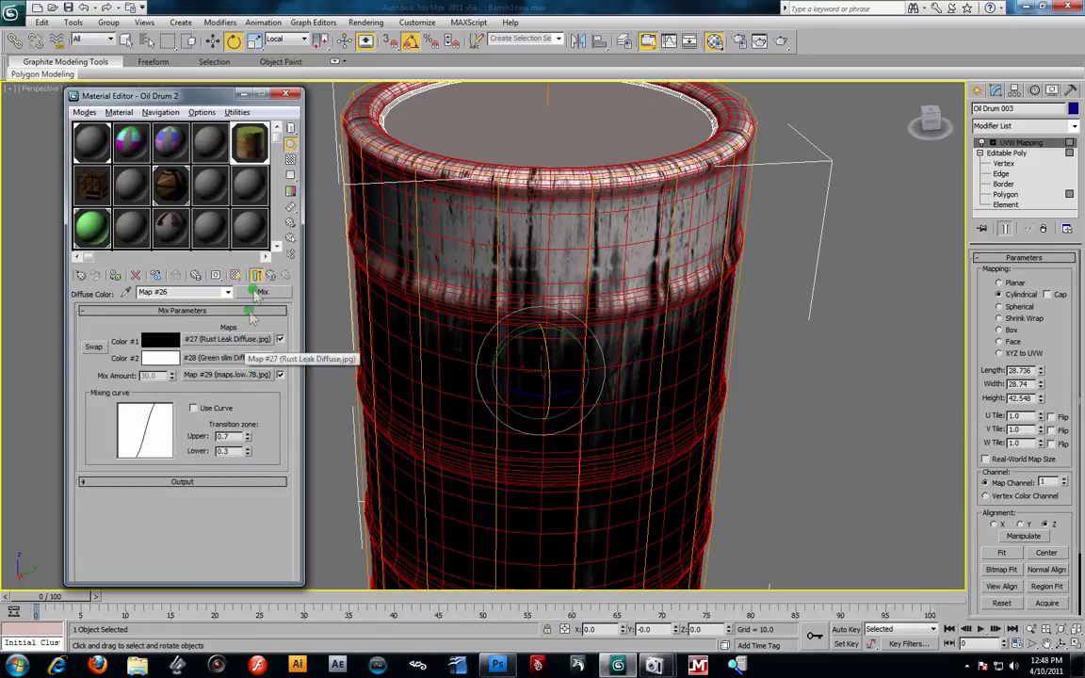
click(236, 277)
drag(577, 353, 675, 208)
scroll(640, 240, down, 3)
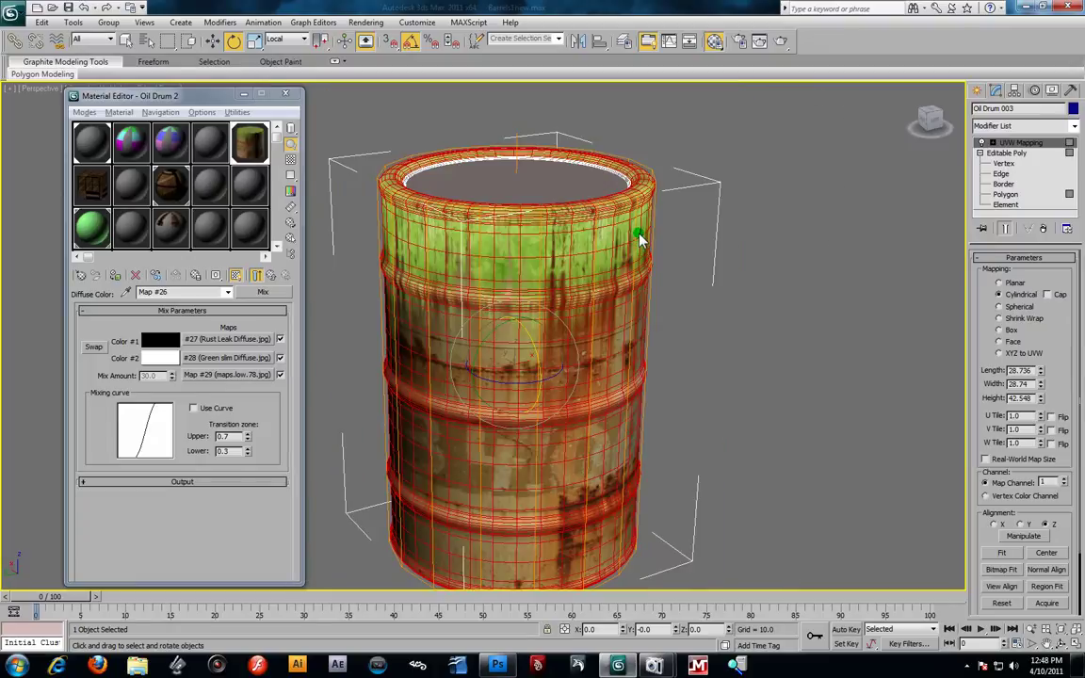
- Run a production test render of the drum, then close the rendered frame
click(774, 42)
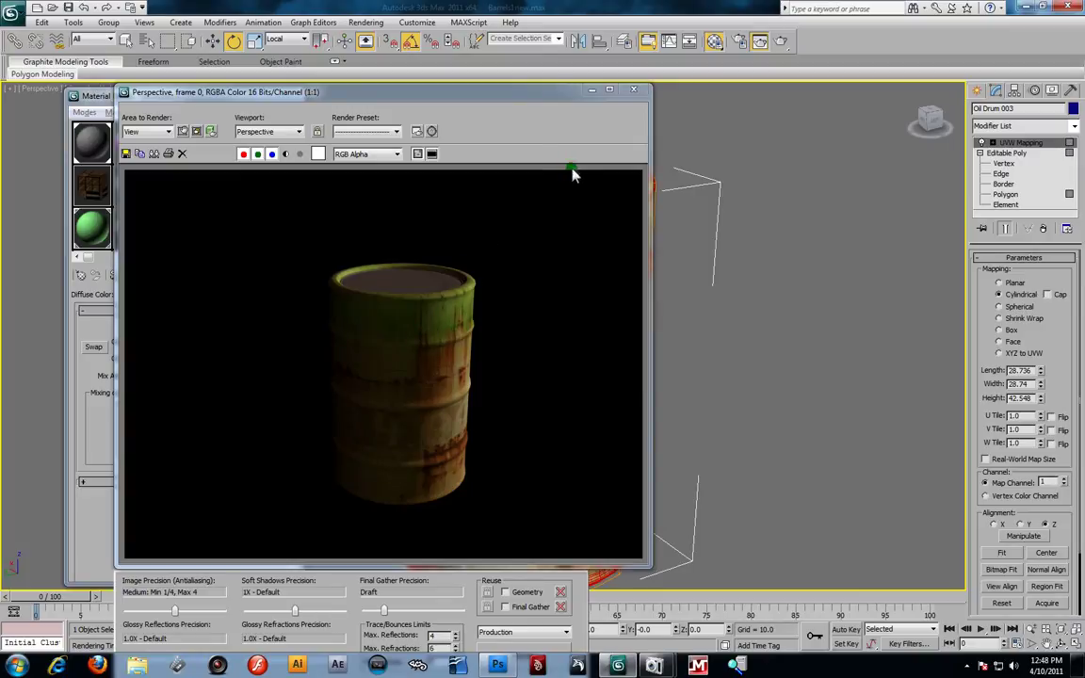
click(633, 90)
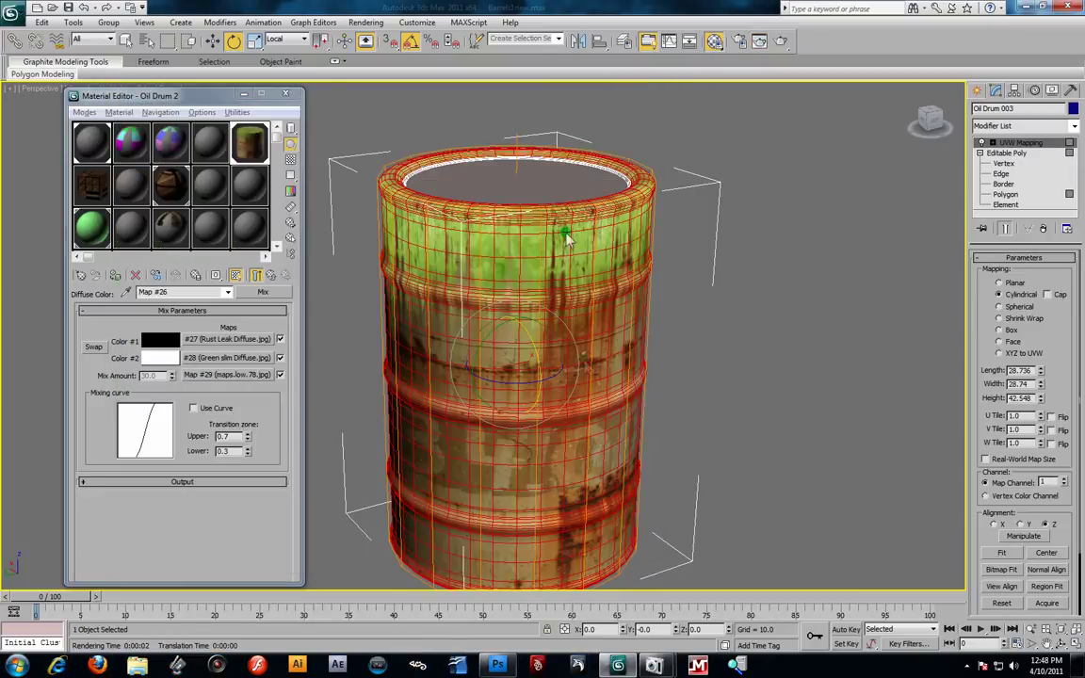
alt+middle_drag(614, 337, 598, 358)
scroll(584, 347, up, 3)
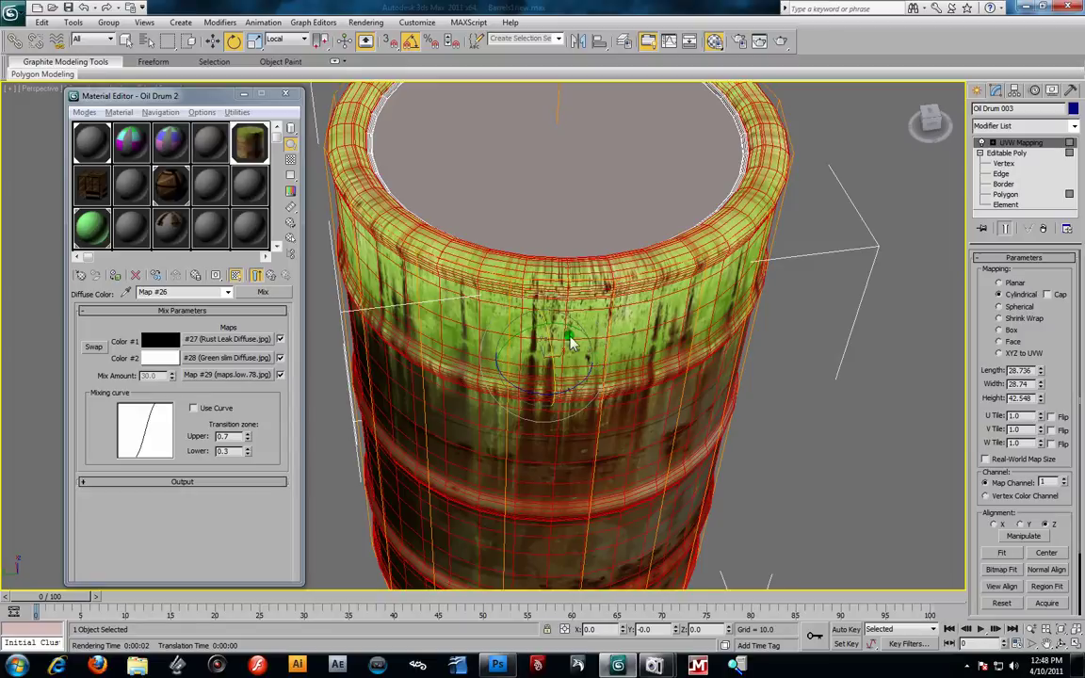
scroll(566, 318, down, 4)
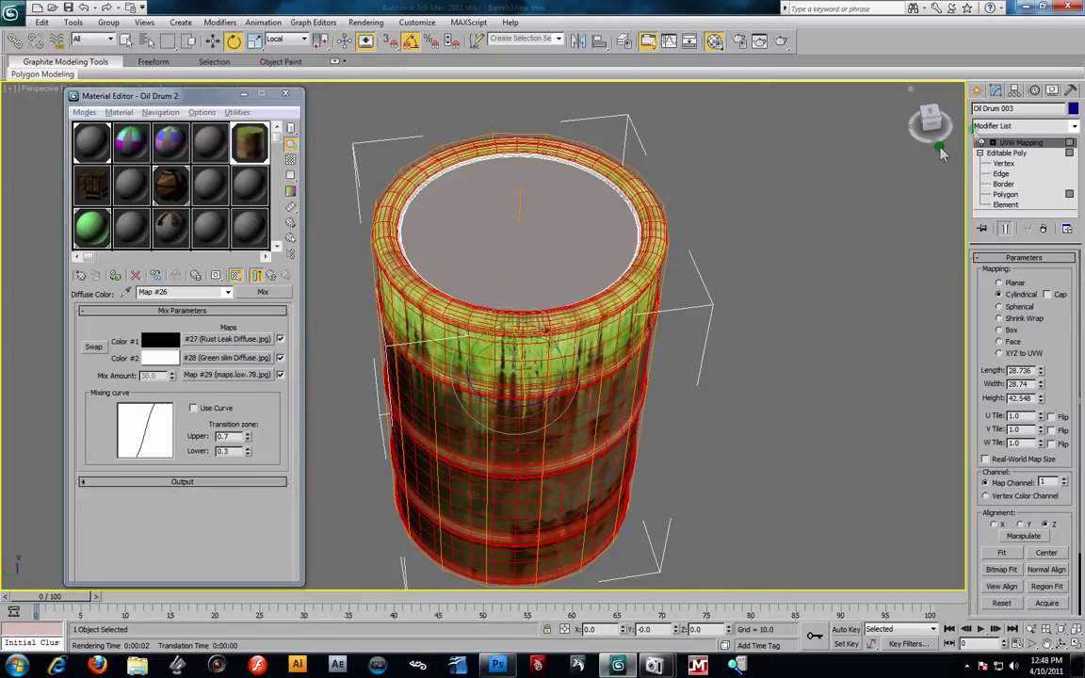
- Collapse Oil Drum 003's UVW Mapping modifier into the Editable Poly
right_click(1011, 143)
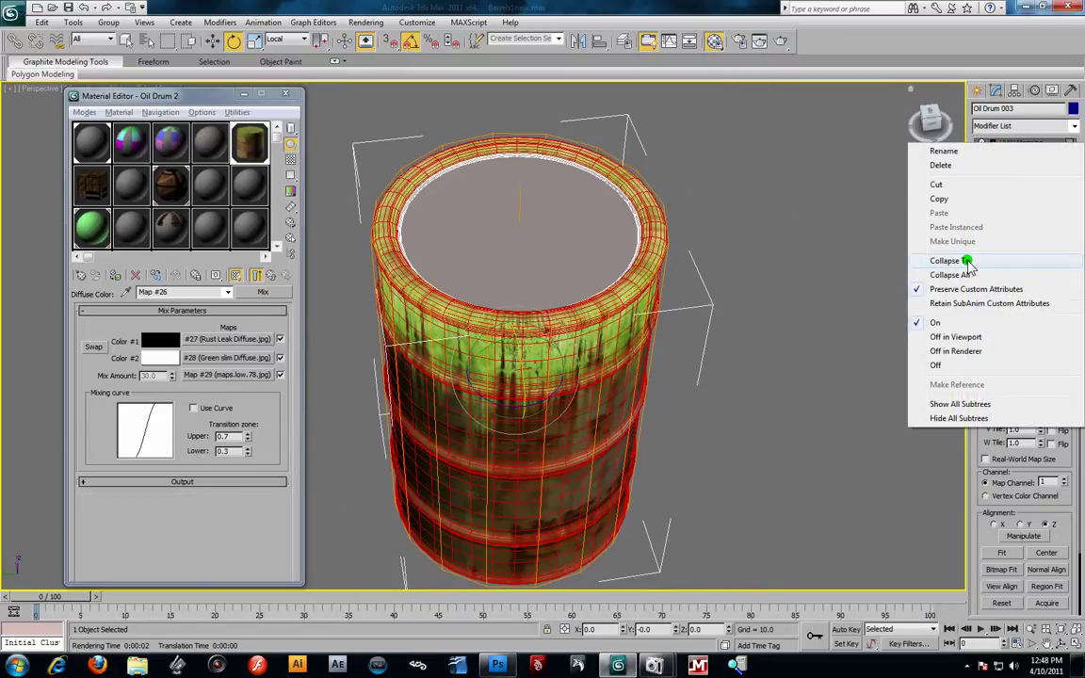
click(956, 260)
click(600, 382)
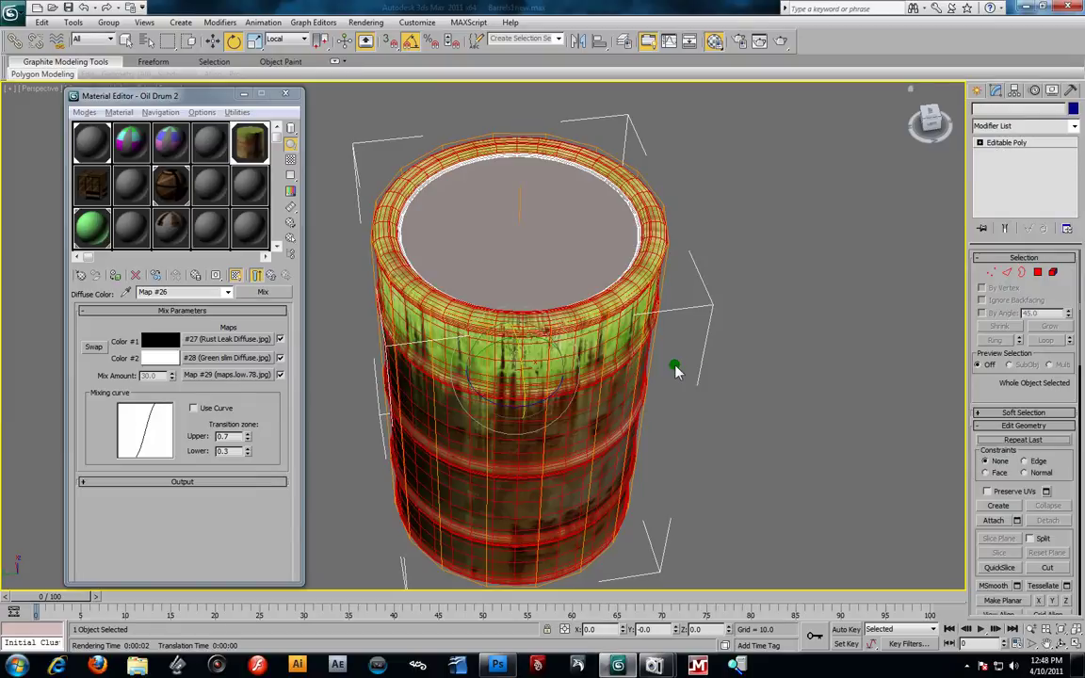
alt+middle_drag(702, 370, 582, 317)
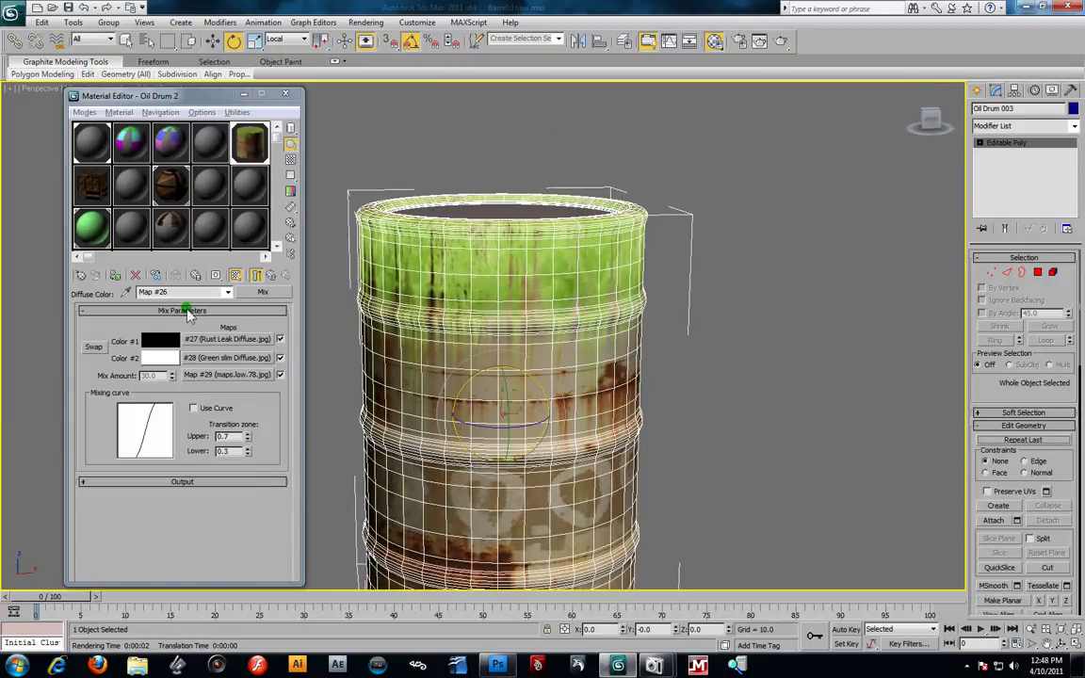
- Set the Green slim Diffuse map's Tiling U and V to 1.0, then render again
scroll(538, 400, up, 4)
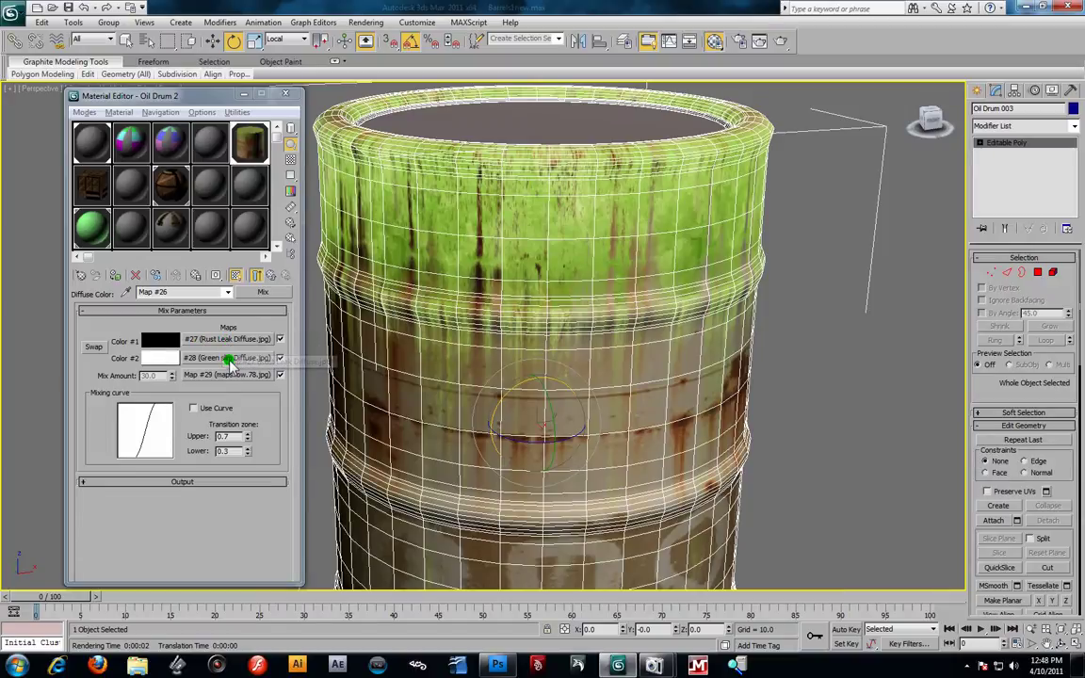
click(201, 358)
drag(174, 377, 84, 370)
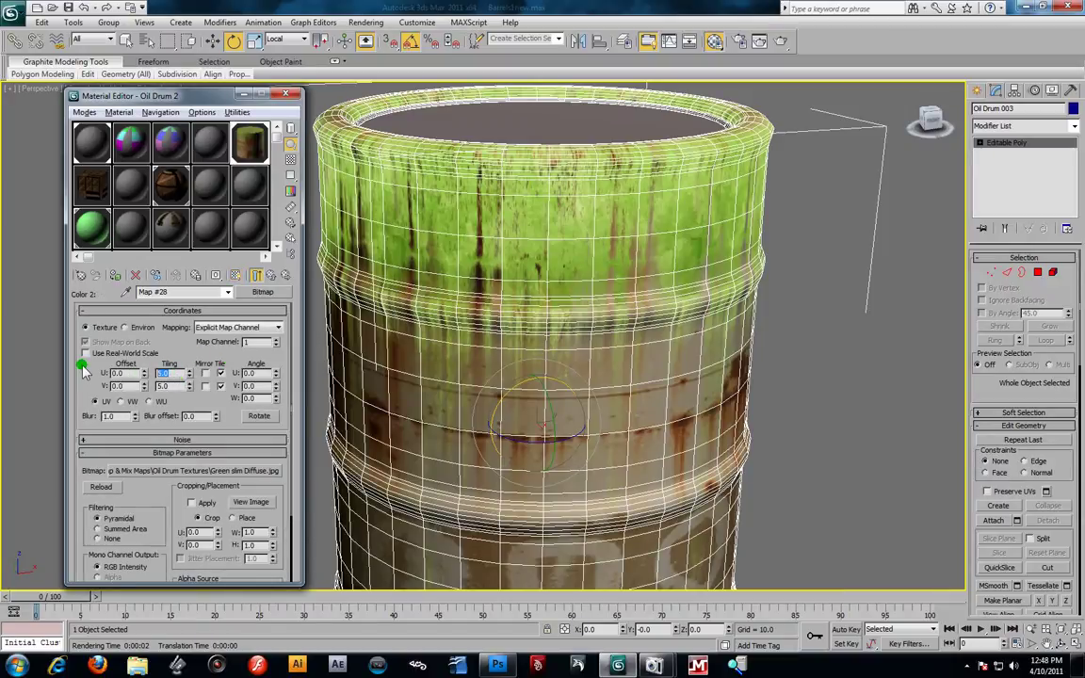
text(1)
key(Return)
click(169, 403)
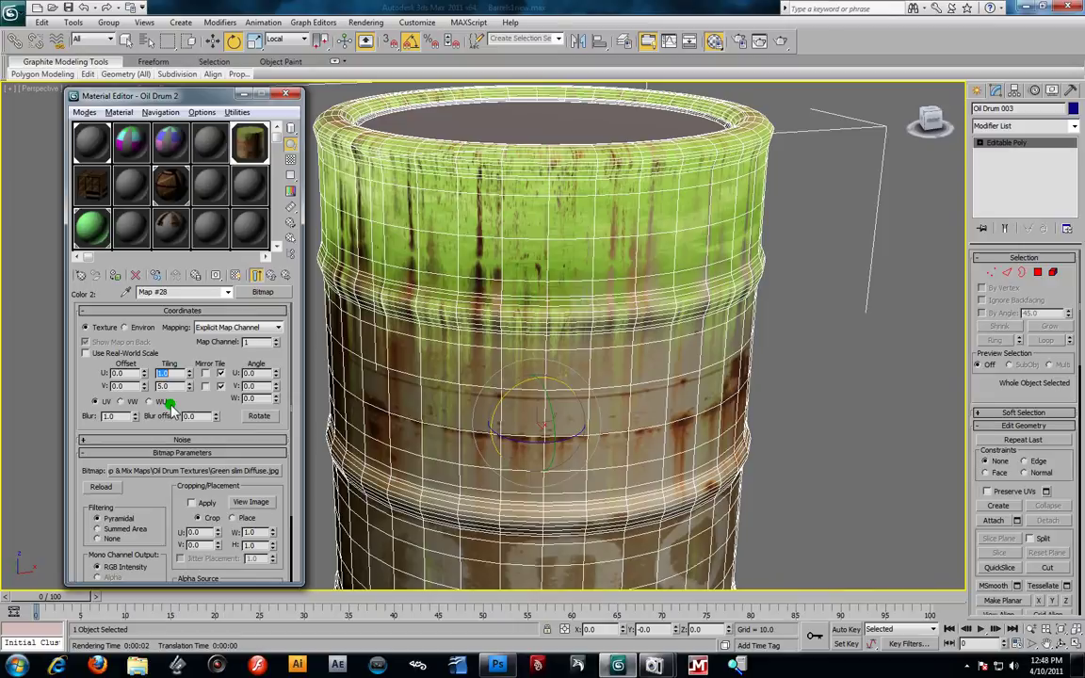
drag(167, 388, 139, 387)
text(1)
key(Return)
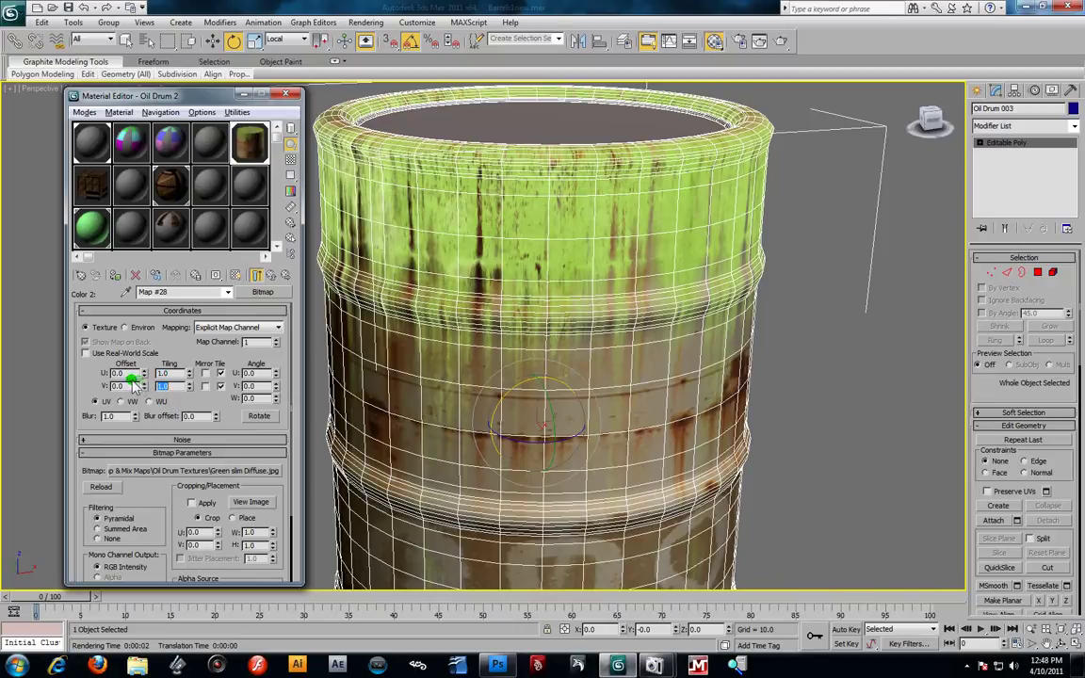
alt+middle_drag(558, 315, 787, 72)
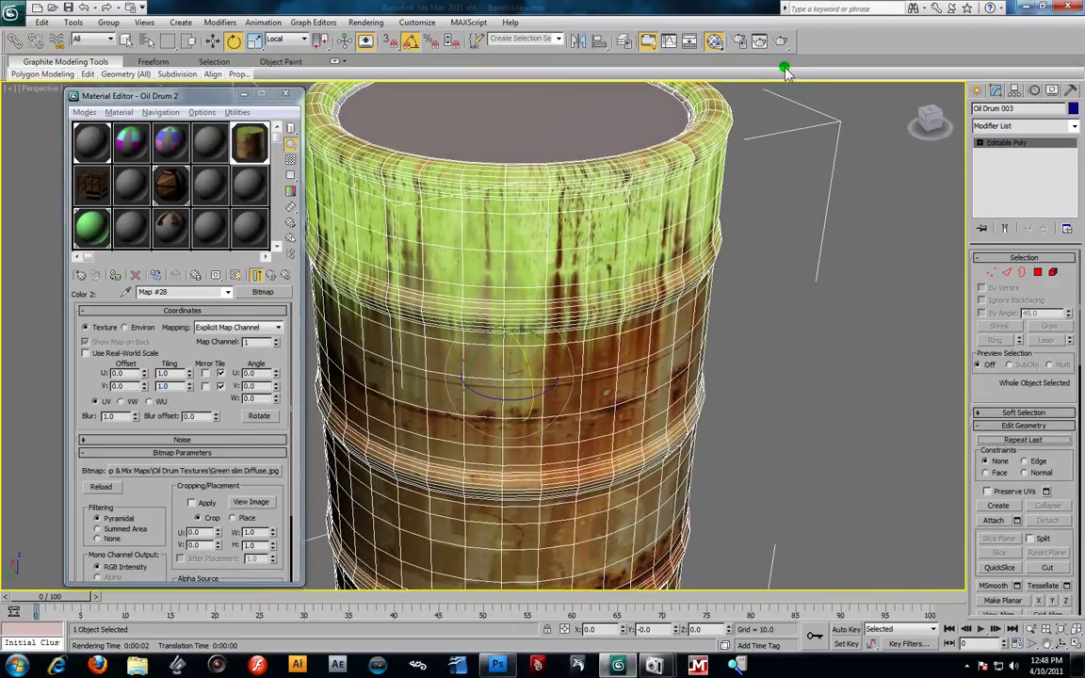
click(788, 43)
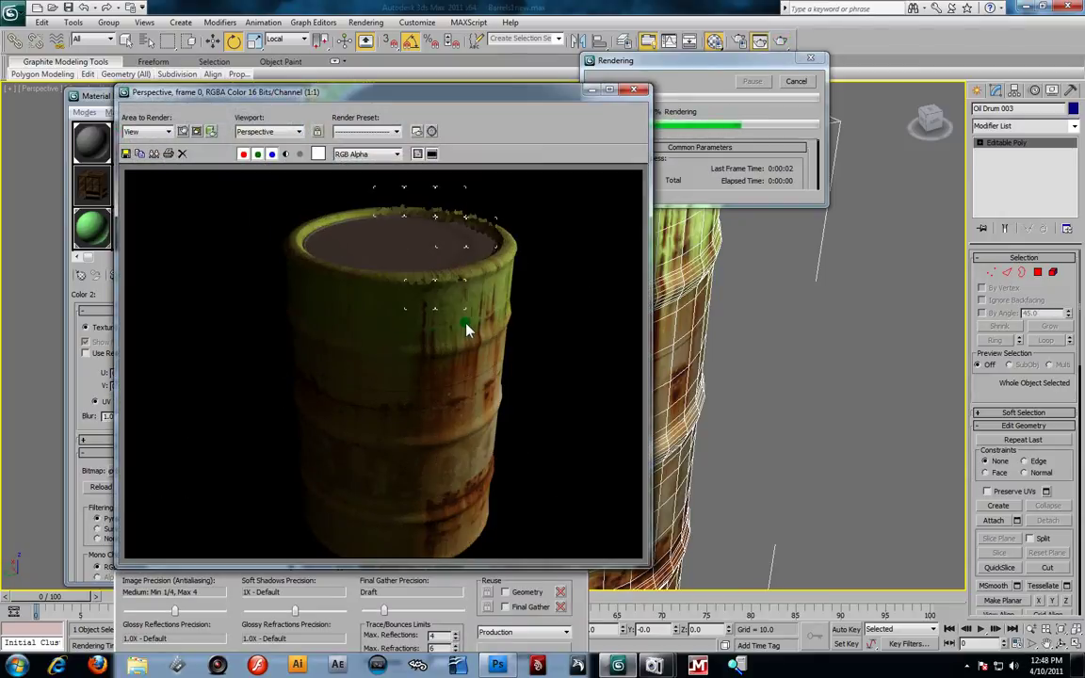
- Close the new render's frame and reapply the oil drum material to the drum
click(635, 91)
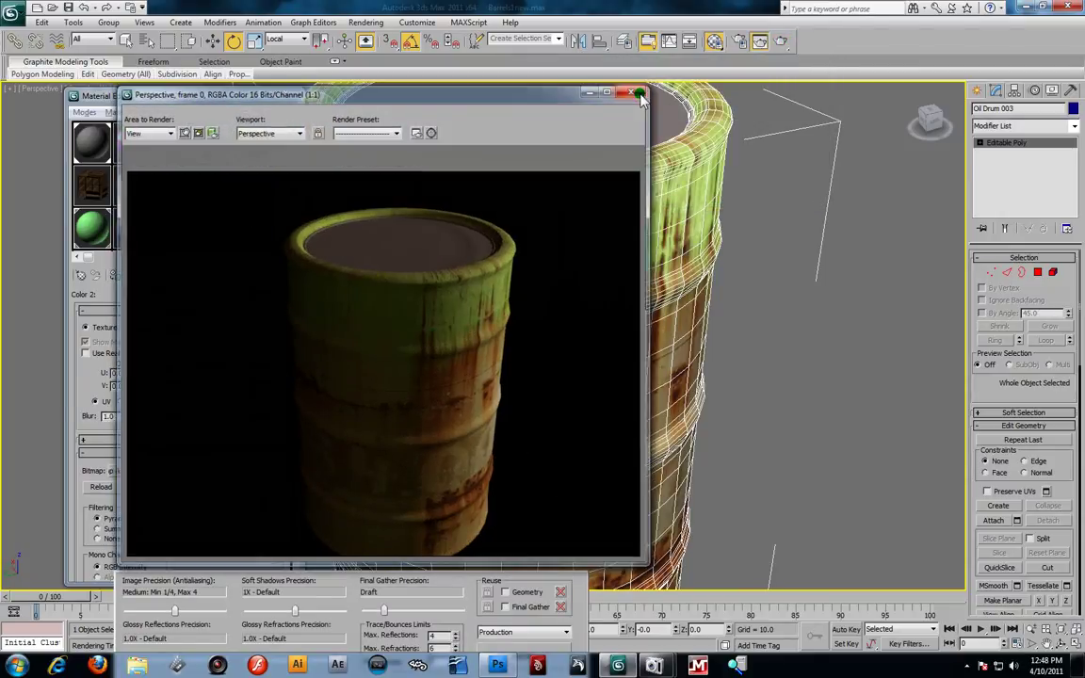
alt+middle_drag(598, 244, 555, 318)
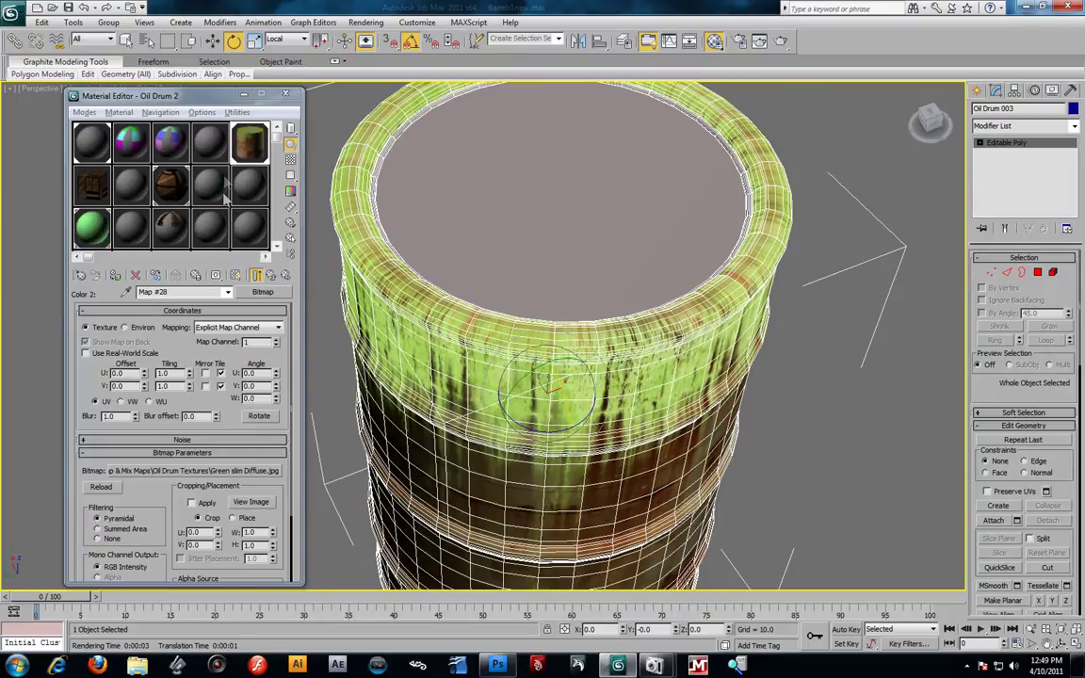
drag(262, 149, 448, 223)
mouse_move(577, 349)
alt+middle_down()
mouse_move(573, 213)
mouse_move(579, 368)
alt+middle_up()
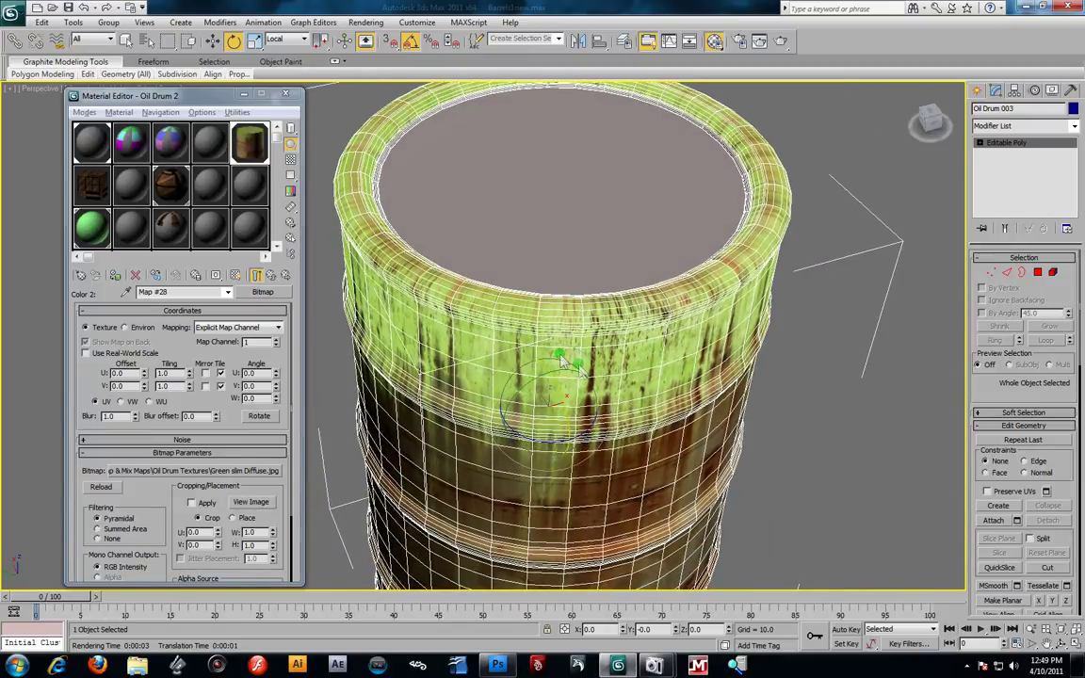